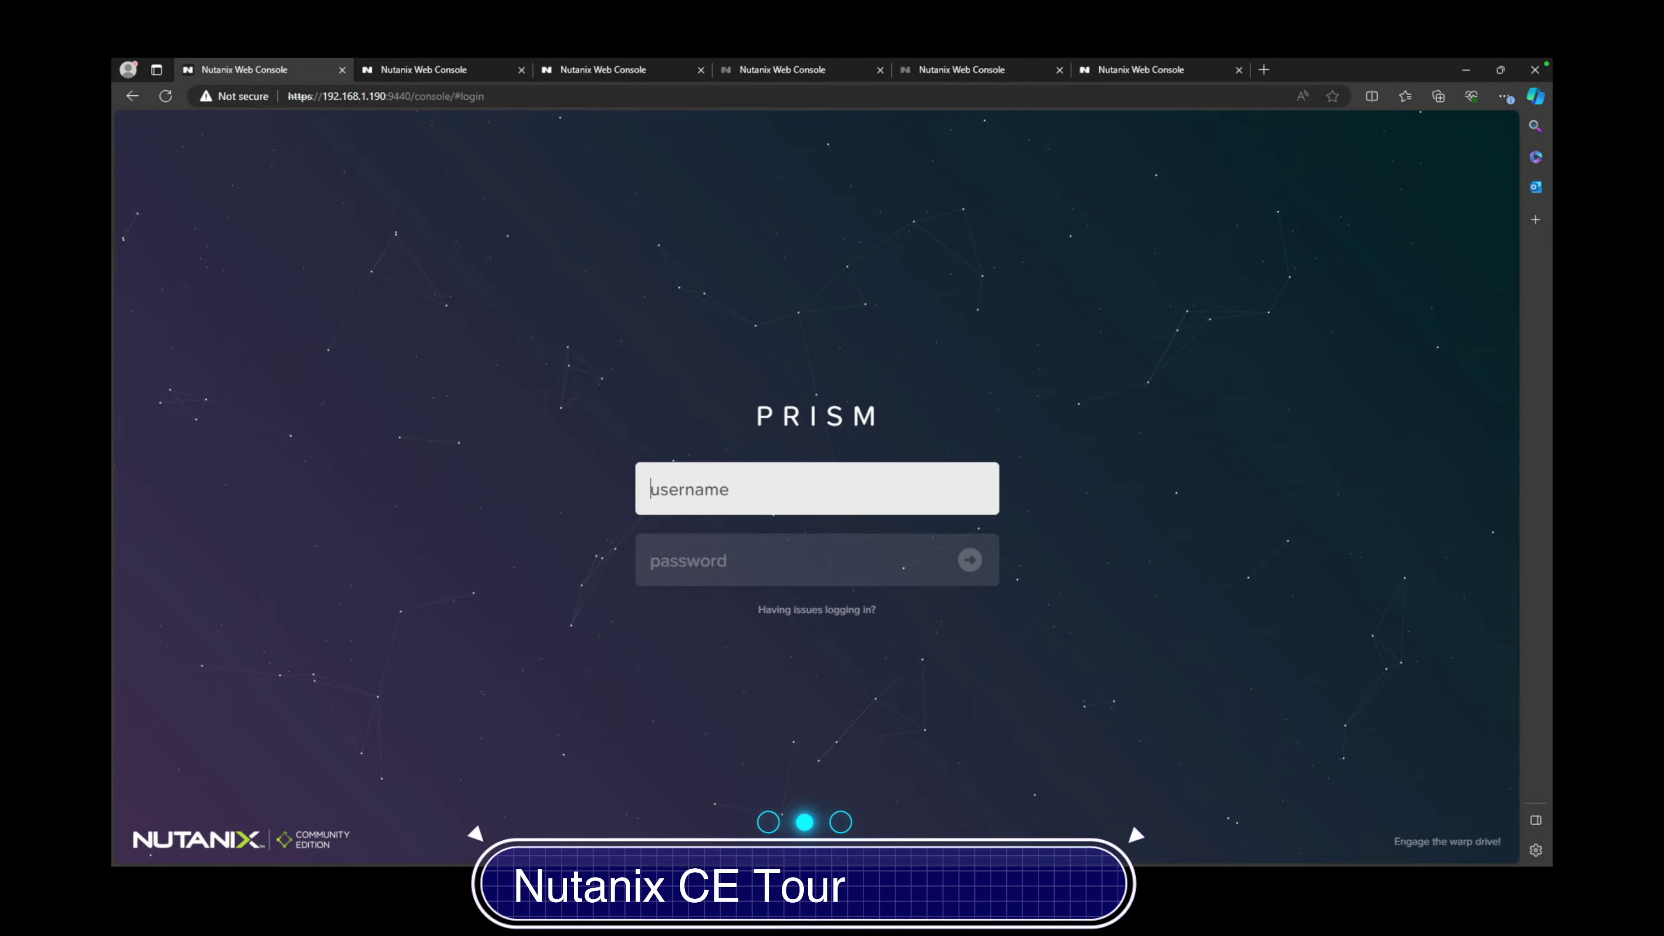
# In a new browser tab, search Google for 'nutanix community edition'
pyautogui.click(1264, 69)
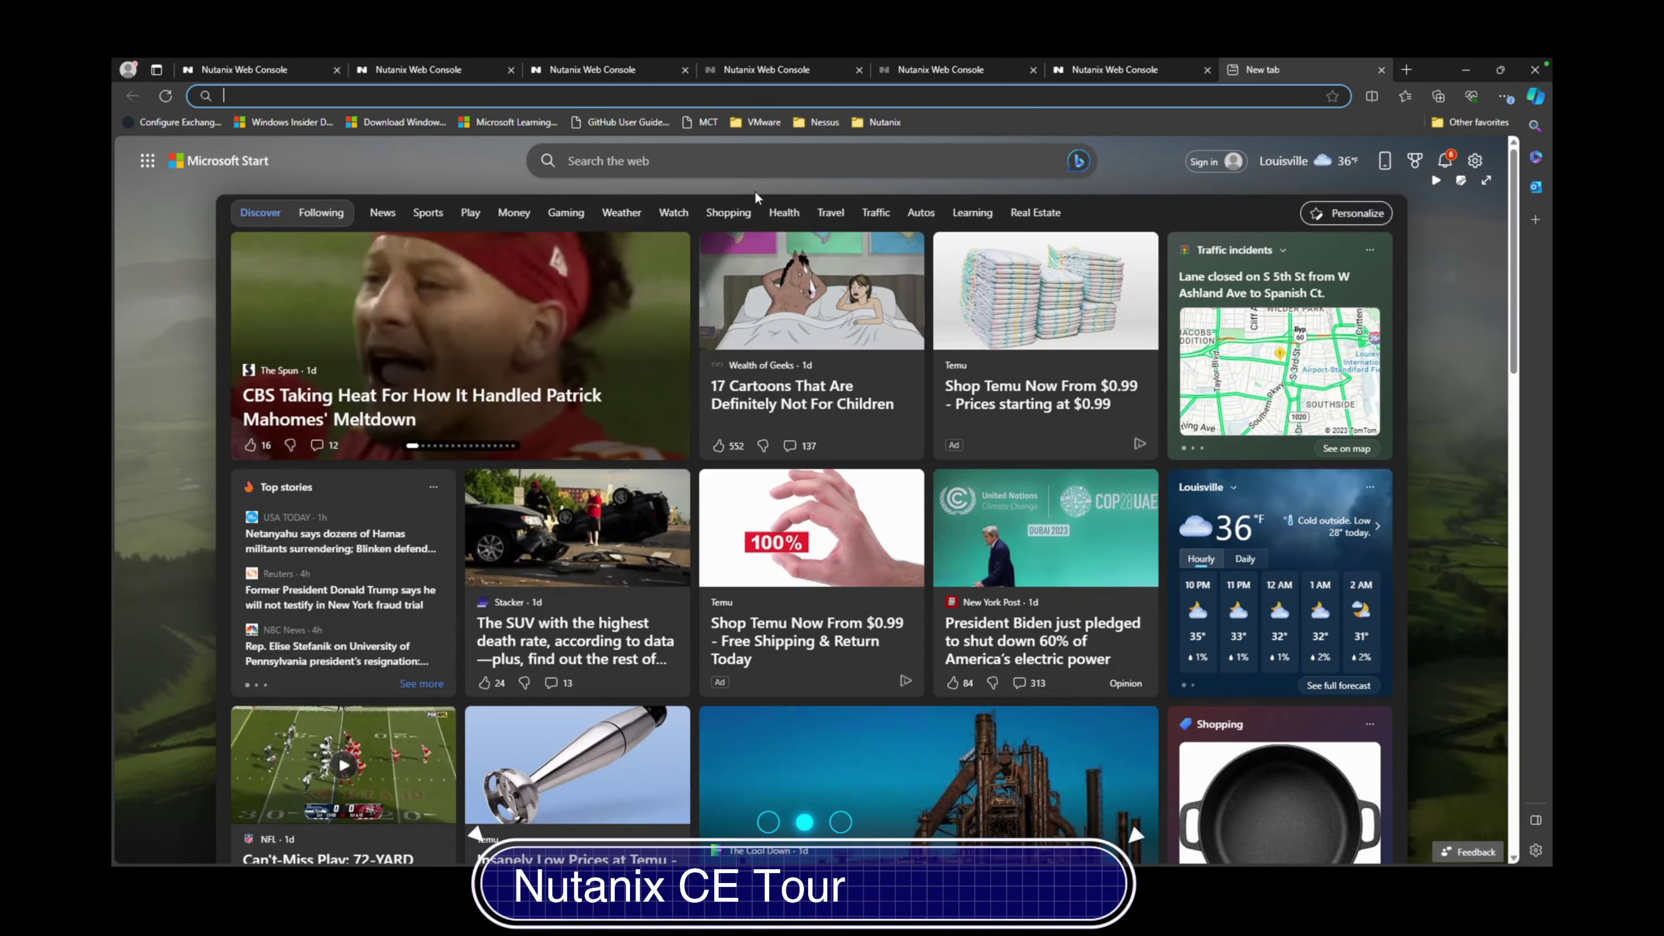
pyautogui.write('google')
pyautogui.press('Return')
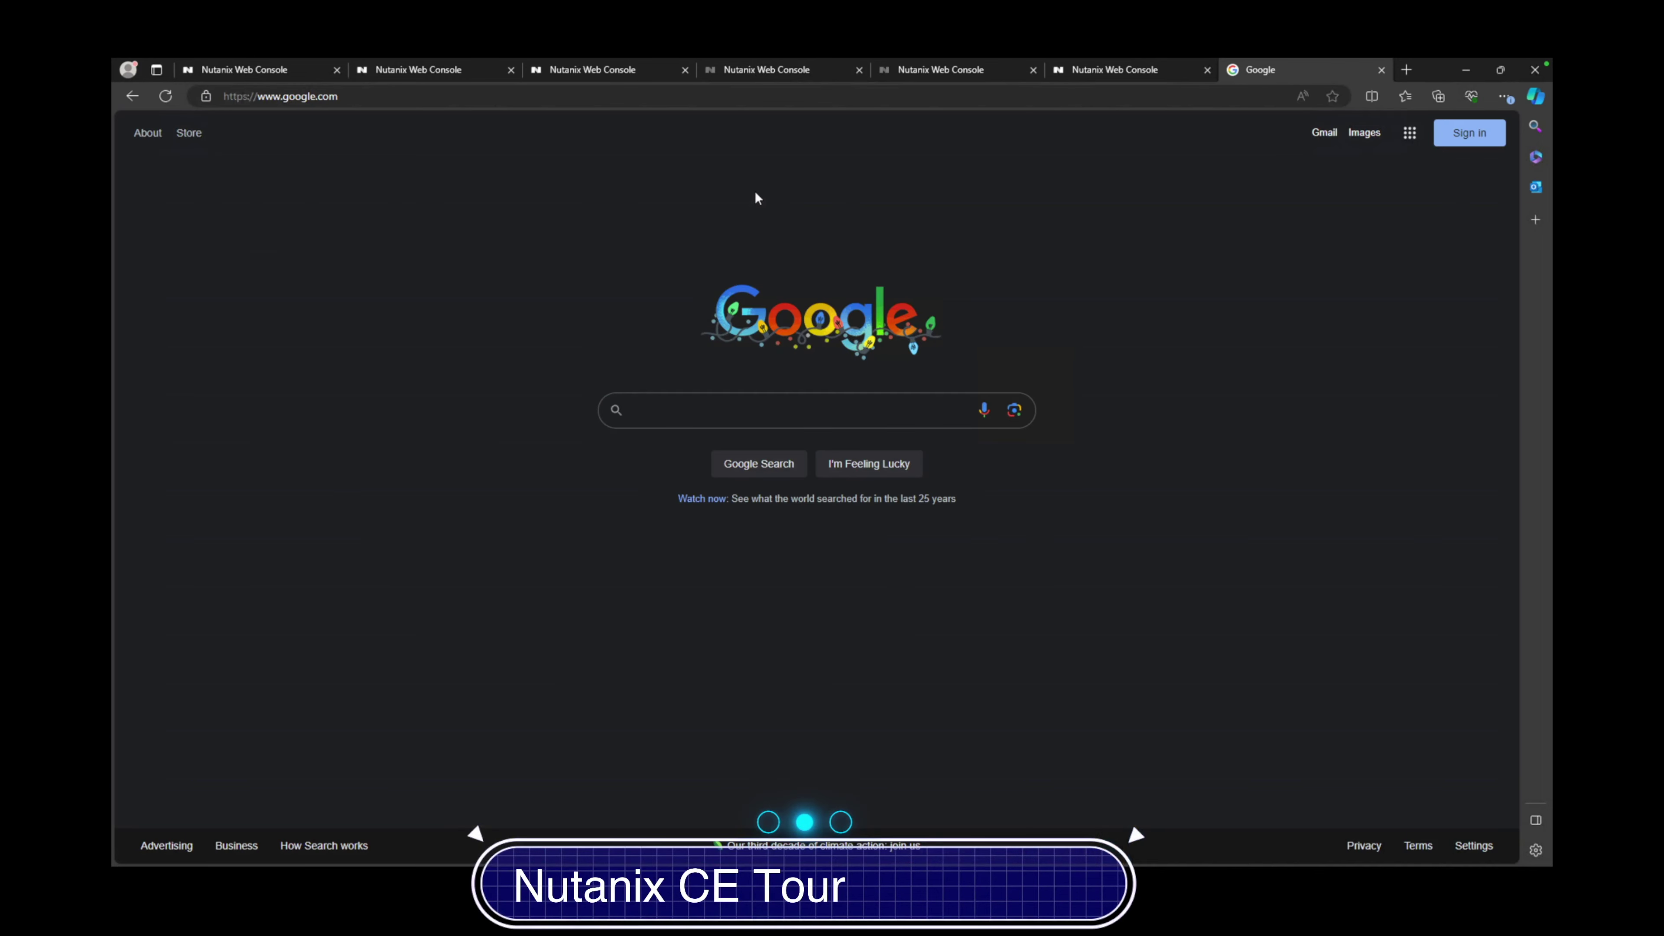
pyautogui.write('nutanix ')
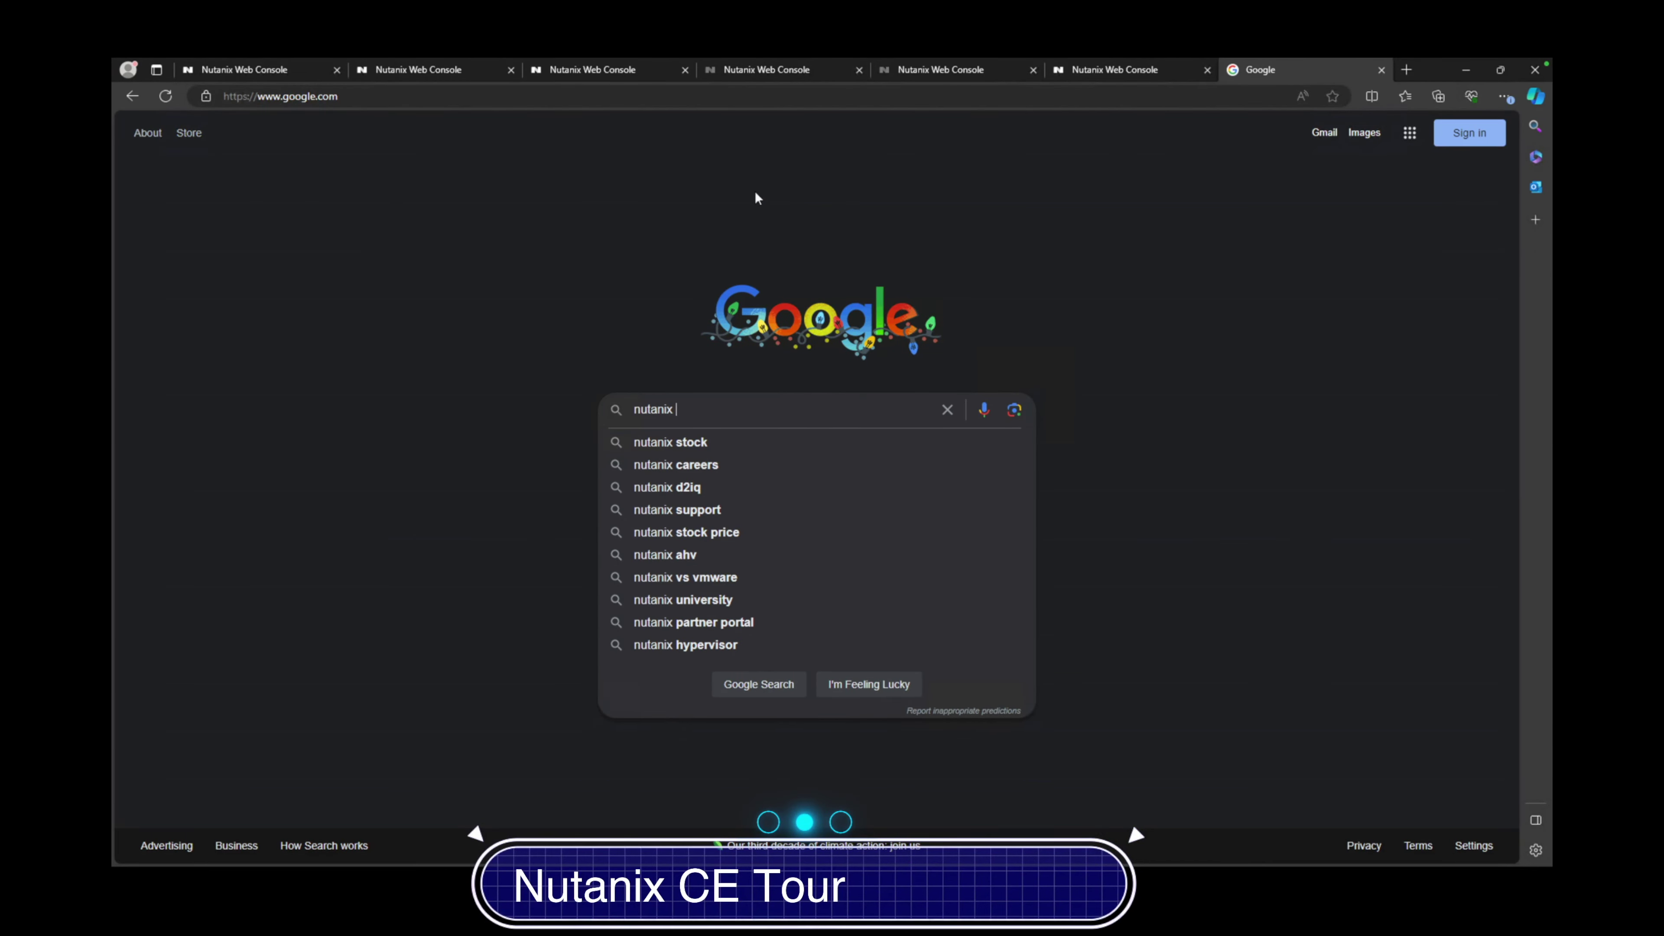
pyautogui.write('comm')
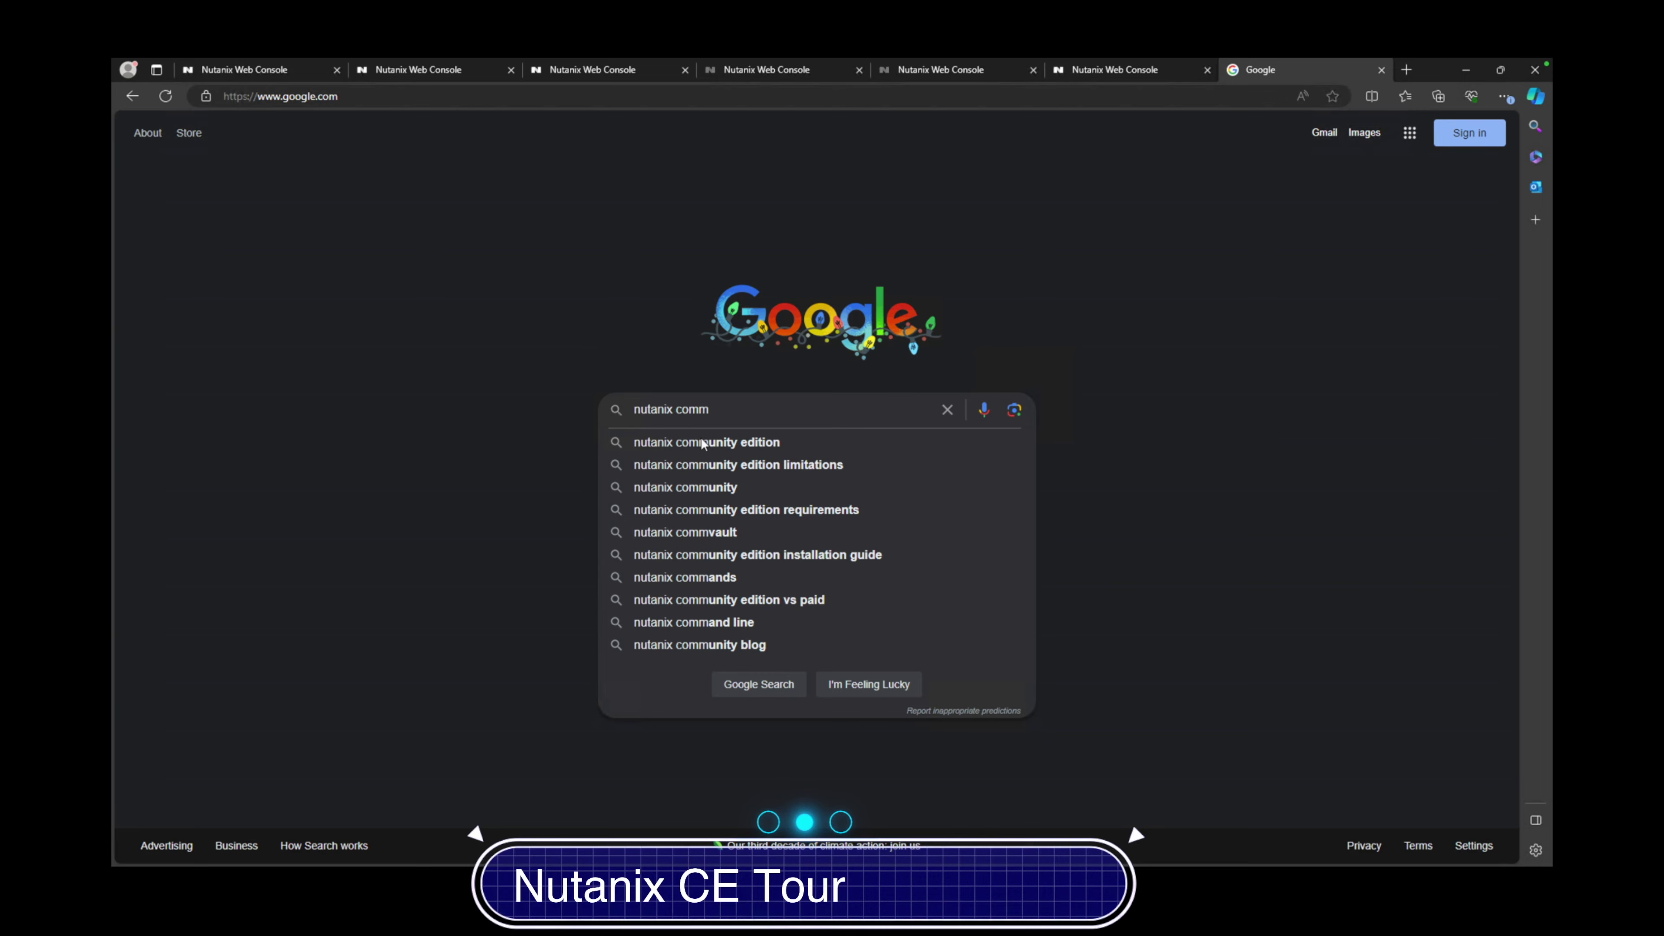
pyautogui.click(710, 439)
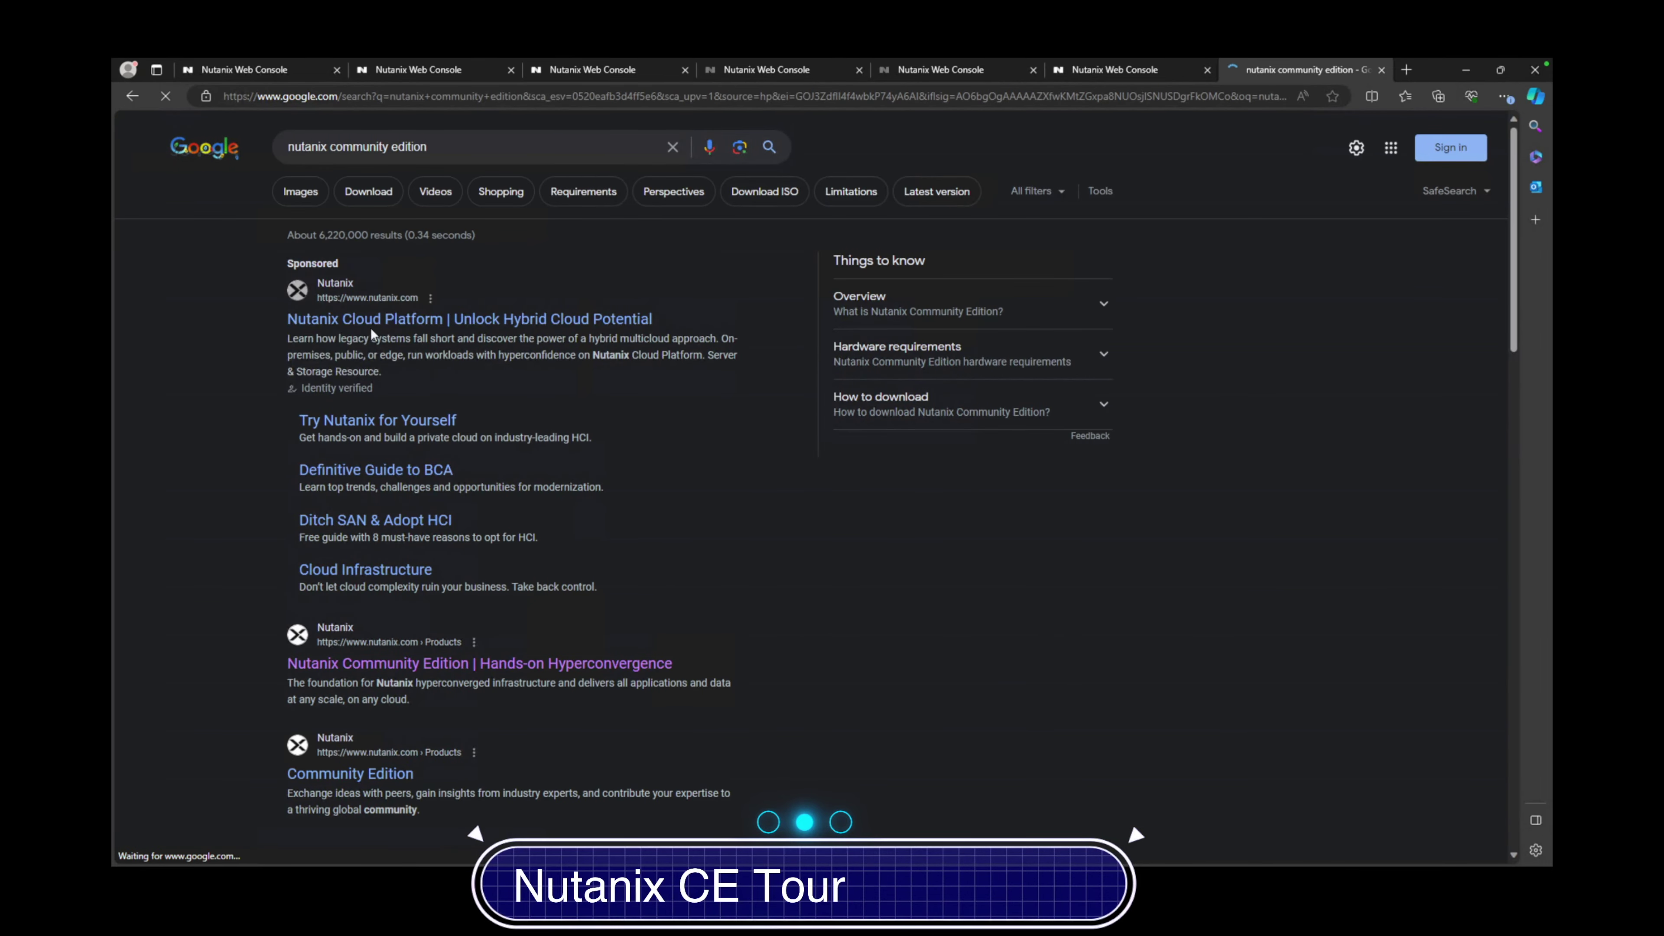
# Skim the Nutanix product page, go back to the results, and open the Community Edition registration result
pyautogui.click(360, 665)
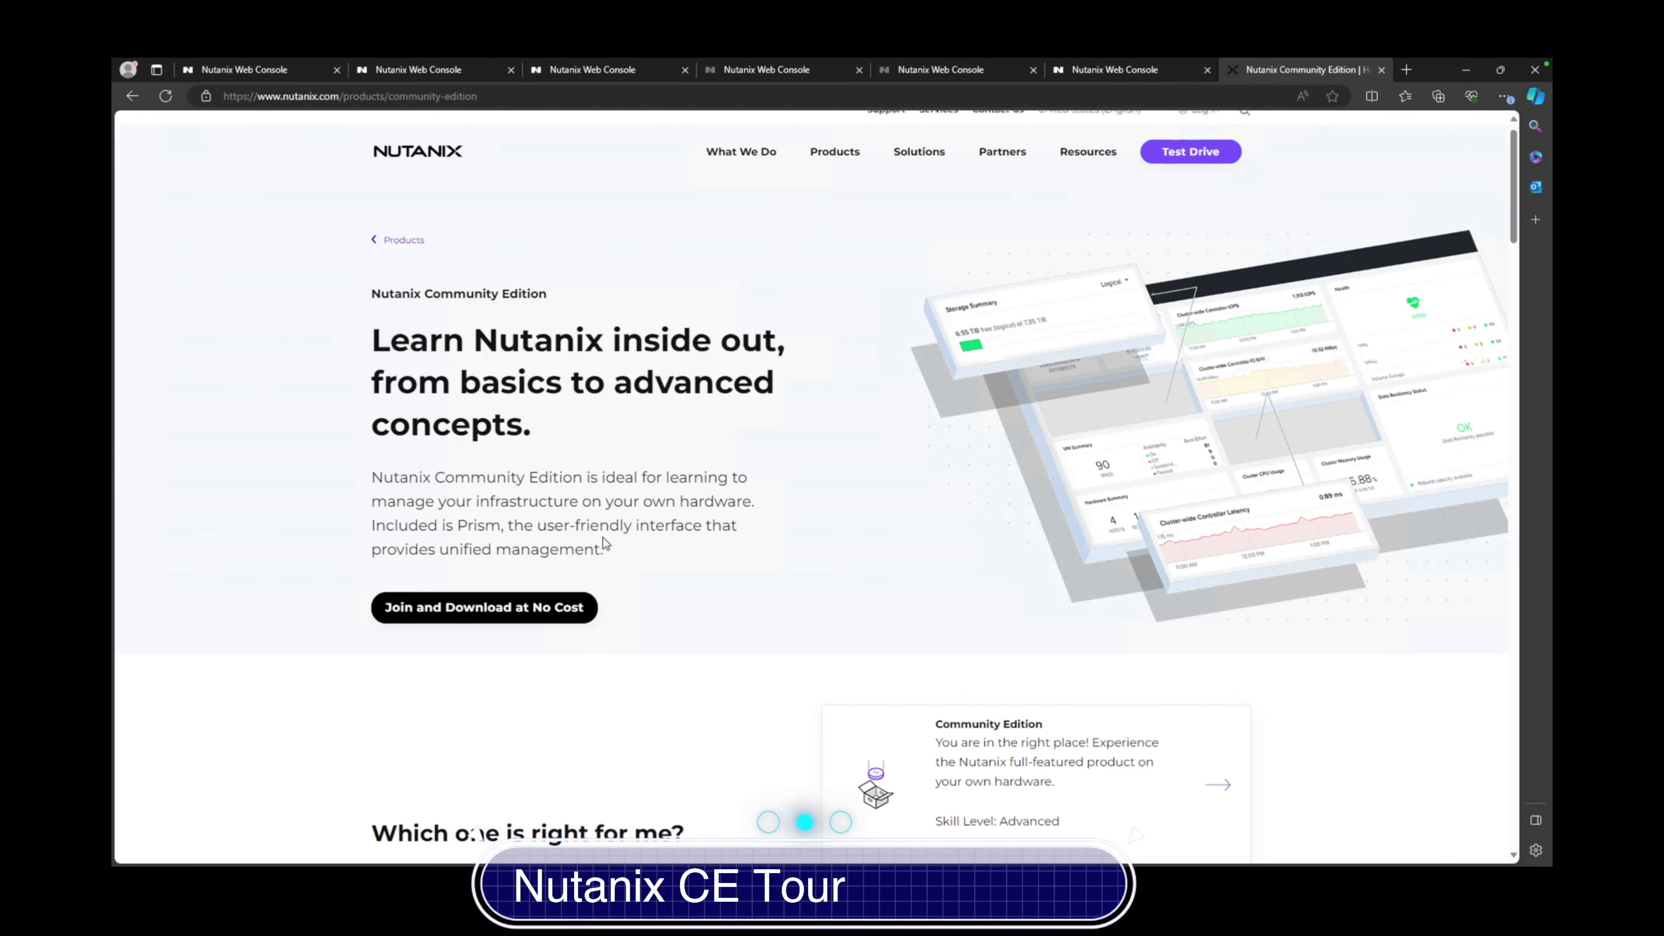
pyautogui.scroll(-10, 604, 543)
pyautogui.scroll(-8, 604, 542)
pyautogui.scroll(-3, 604, 542)
pyautogui.click(132, 96)
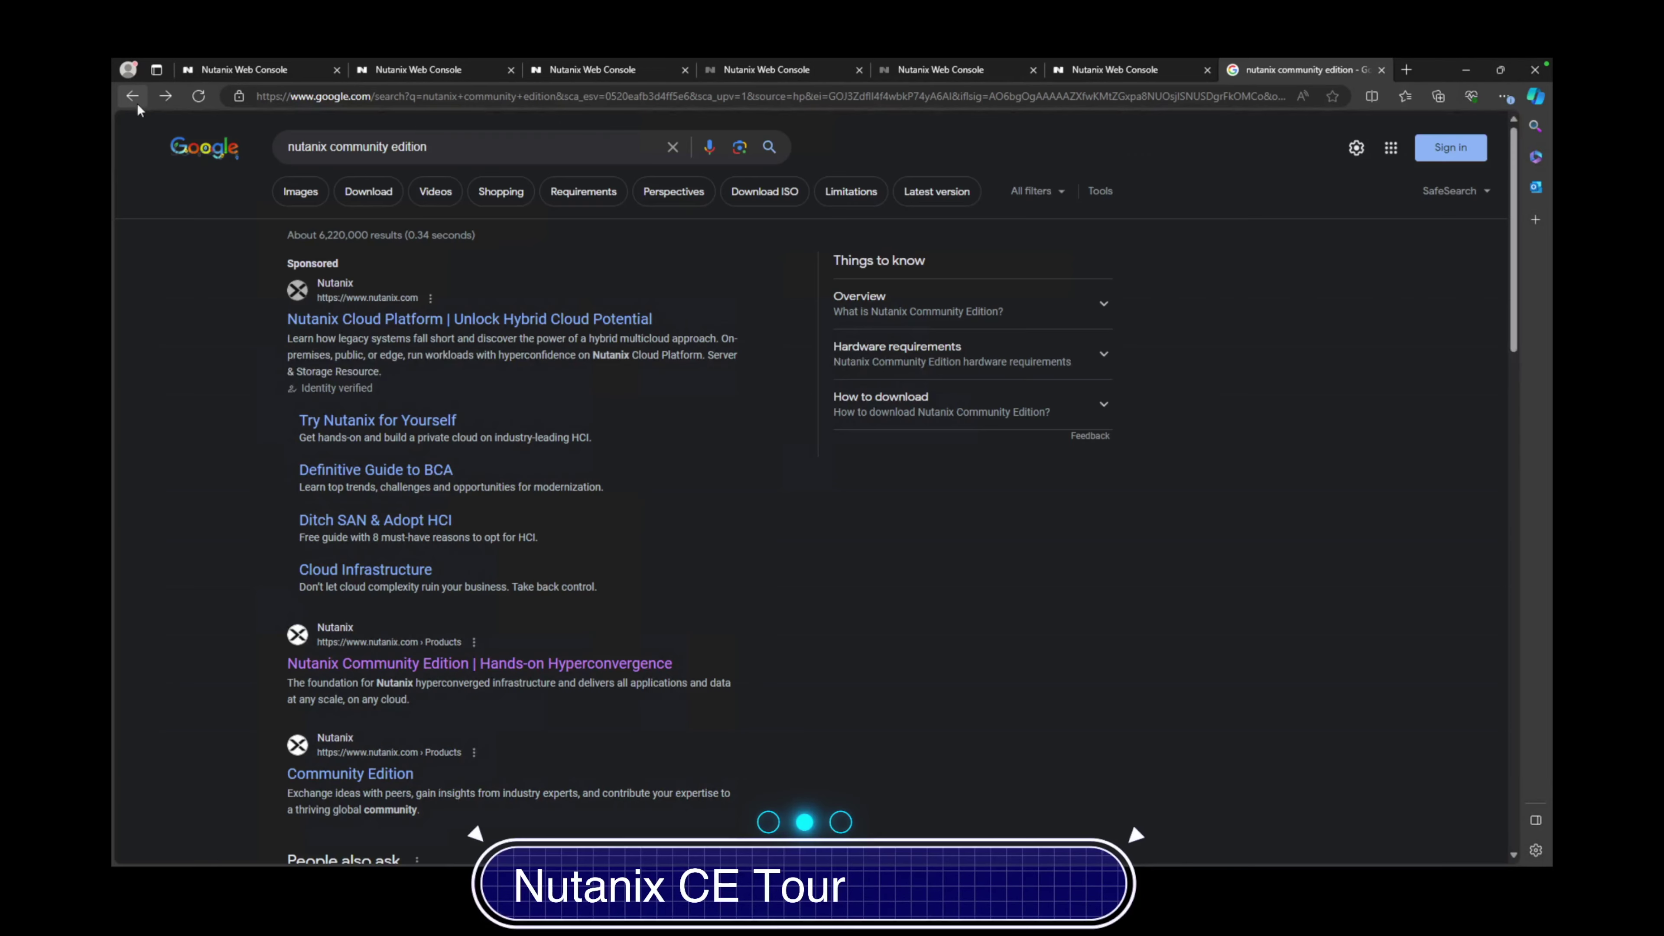
pyautogui.scroll(-1, 372, 646)
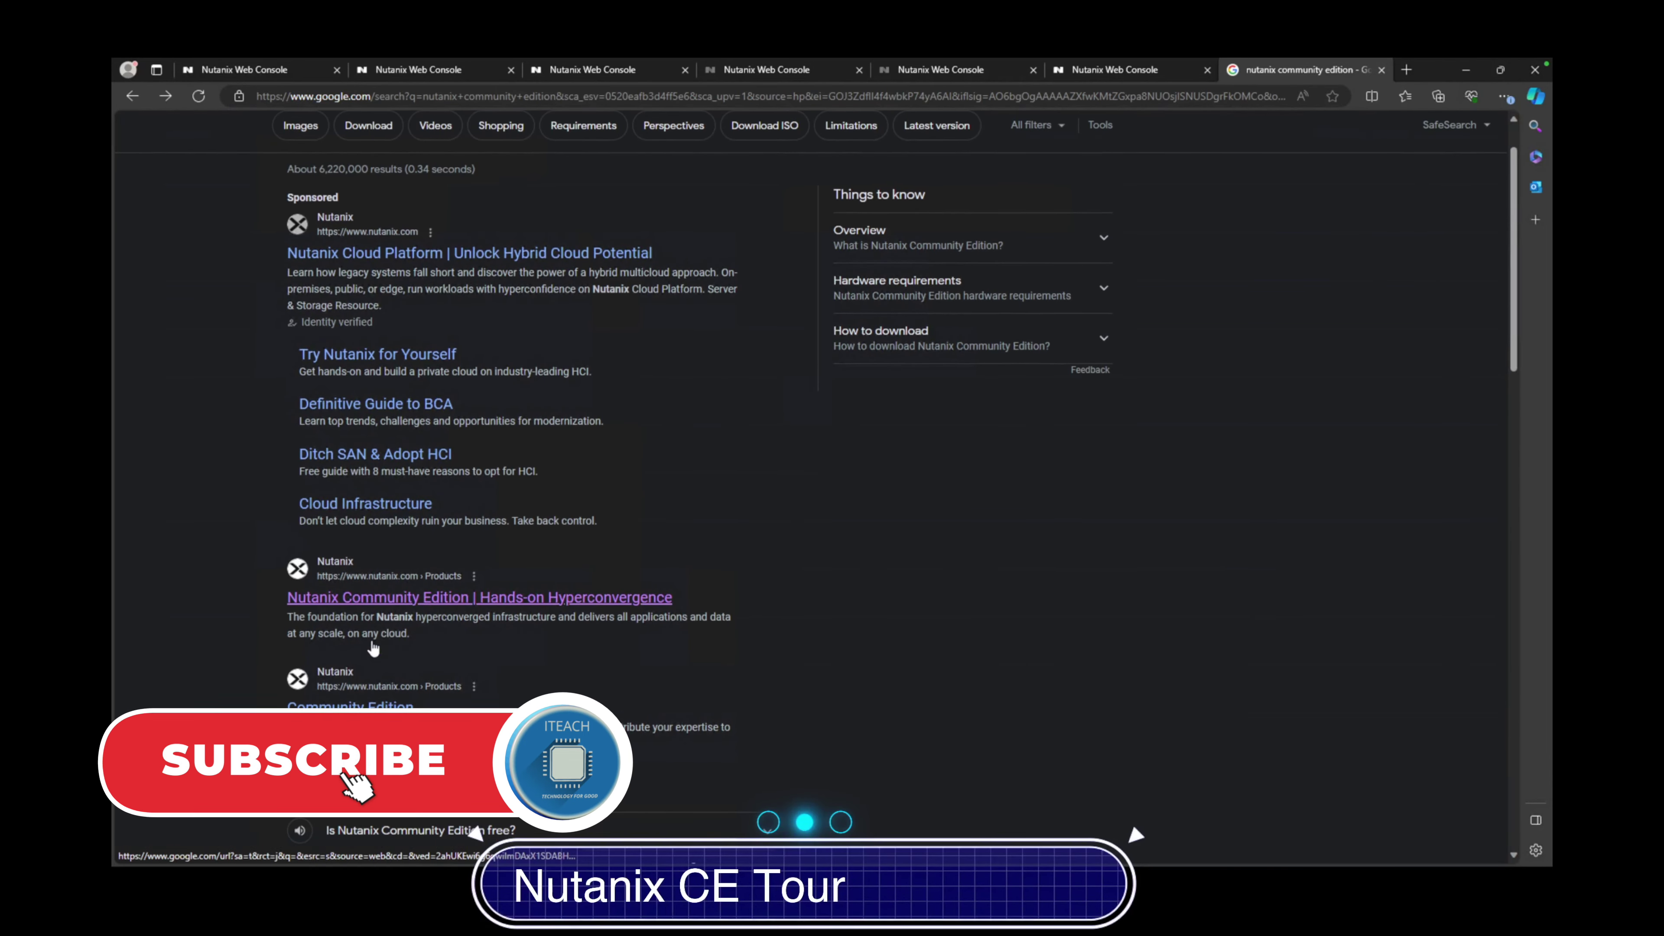
pyautogui.click(371, 644)
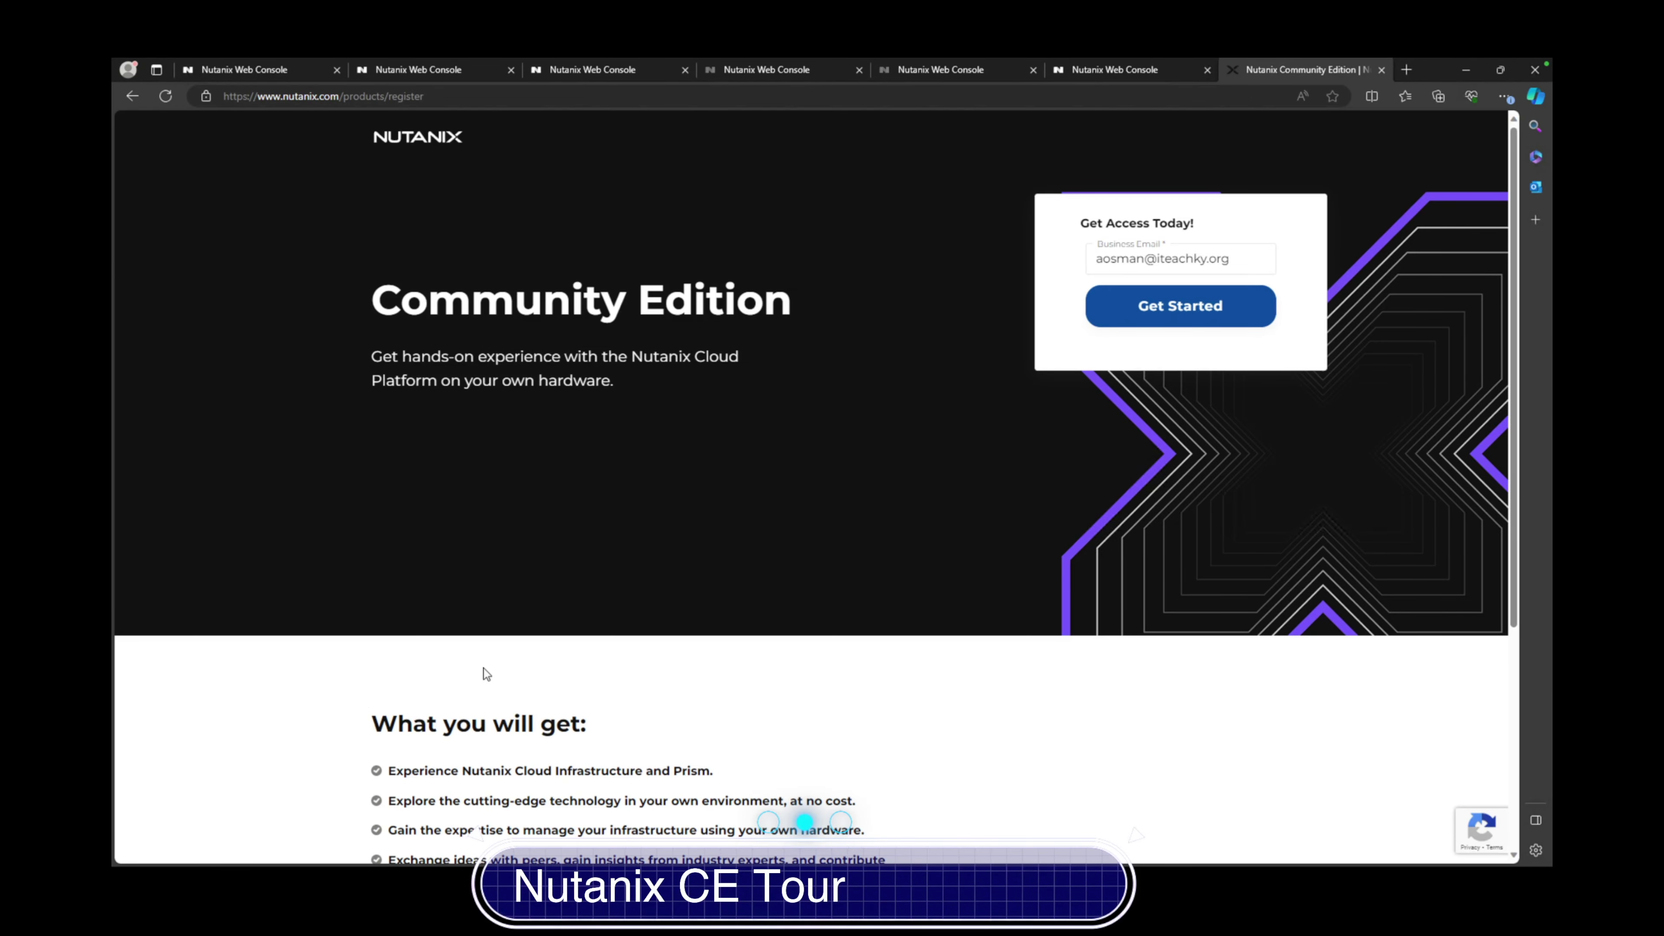
# Scroll the registration page through the 'What you will get' section to the footer
pyautogui.scroll(-5, 486, 673)
pyautogui.scroll(4, 486, 673)
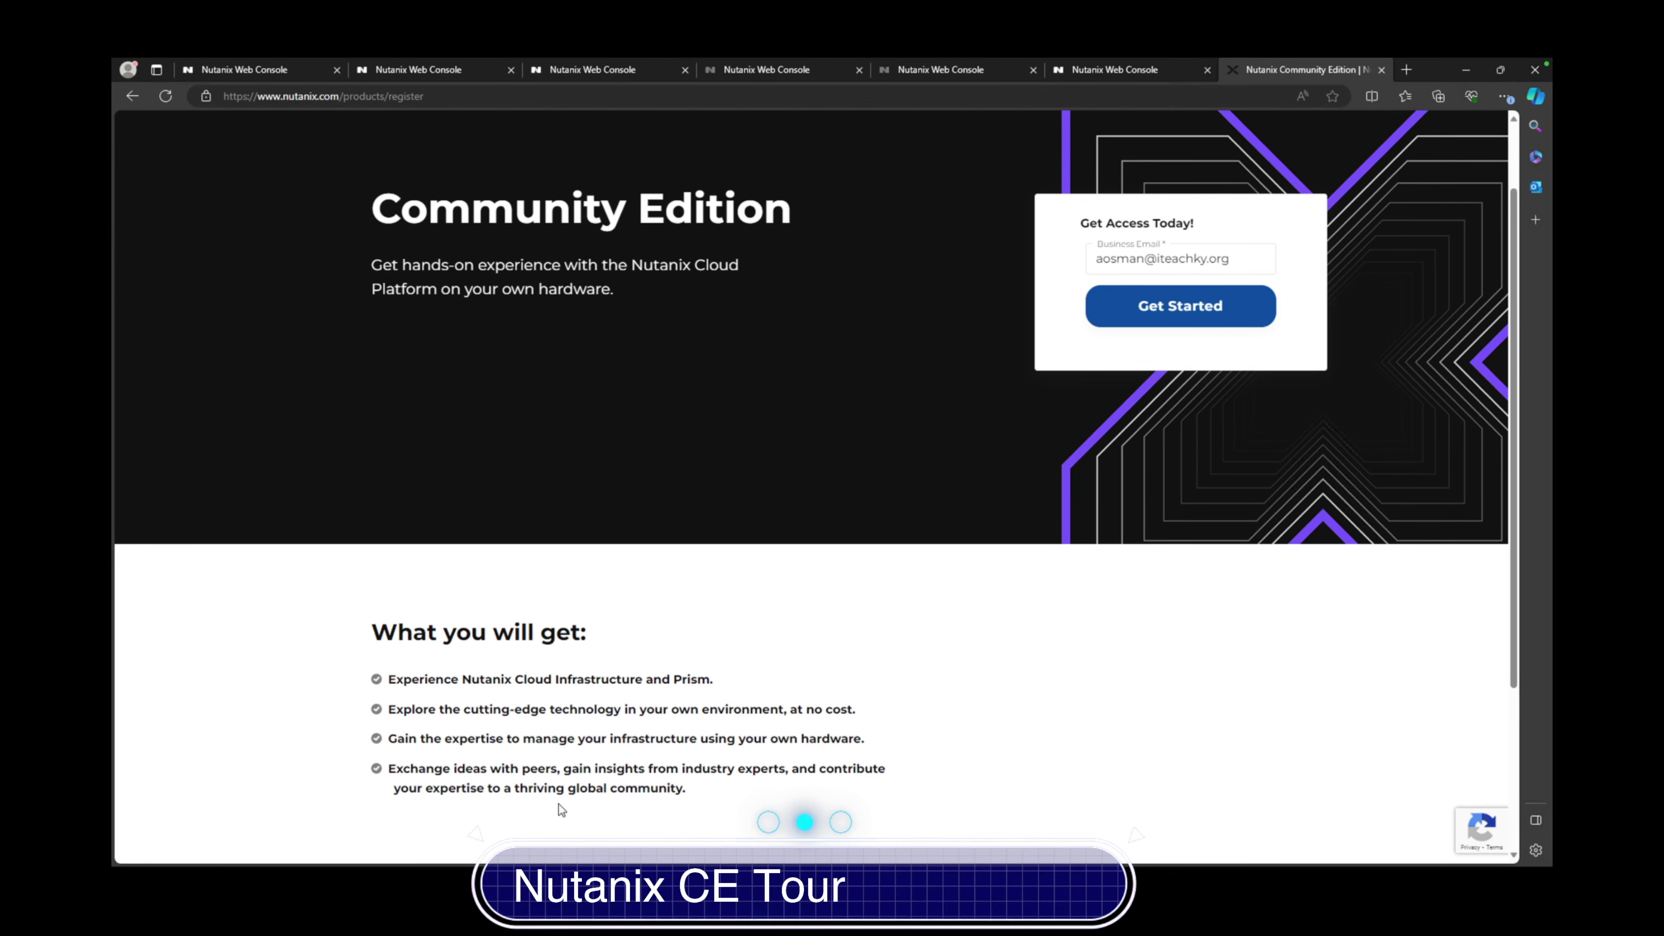
pyautogui.scroll(-3, 583, 781)
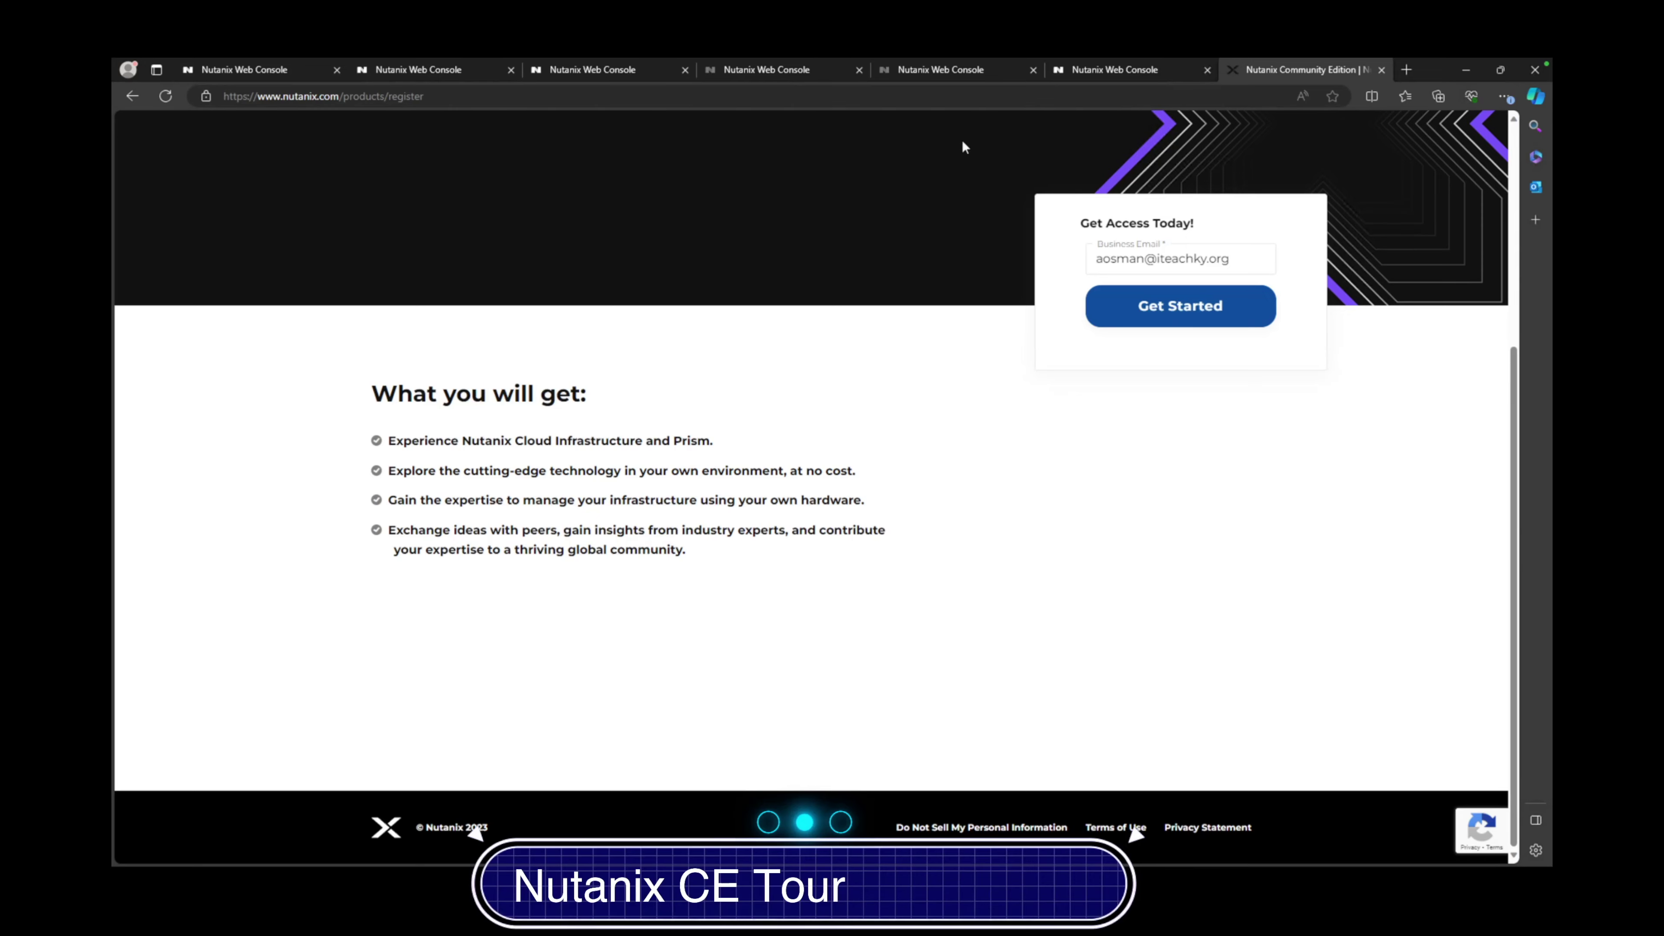
# On the Prism login tab, sign in as admin with the account password
pyautogui.click(233, 64)
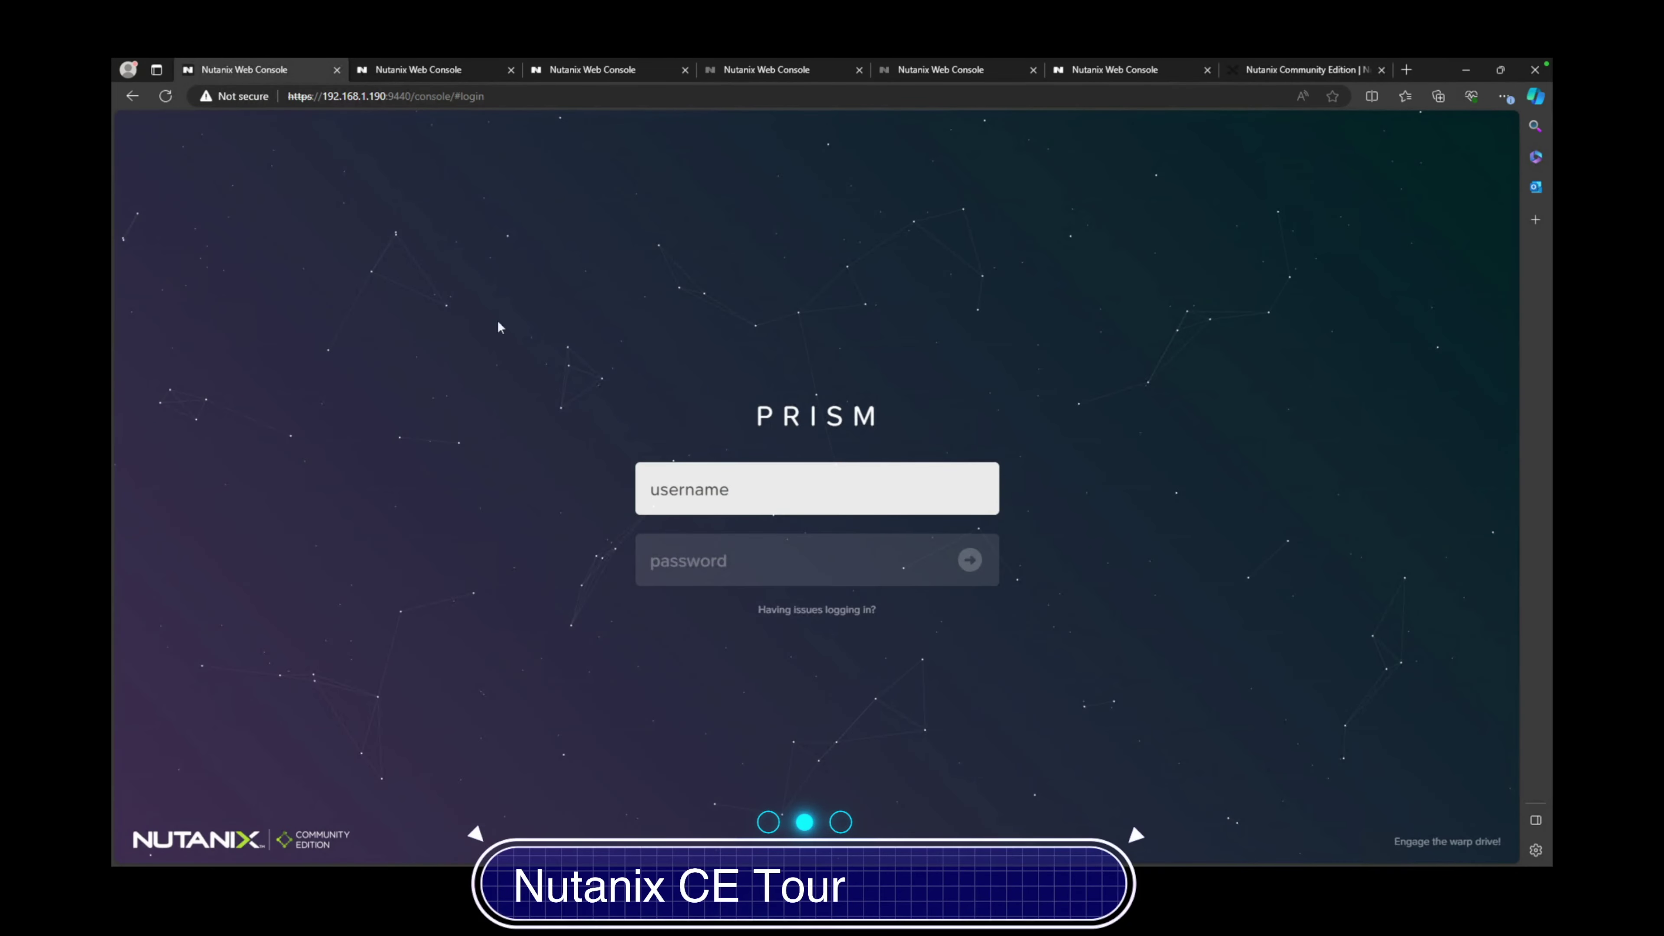
pyautogui.click(654, 483)
pyautogui.write('admin')
pyautogui.press('Tab')
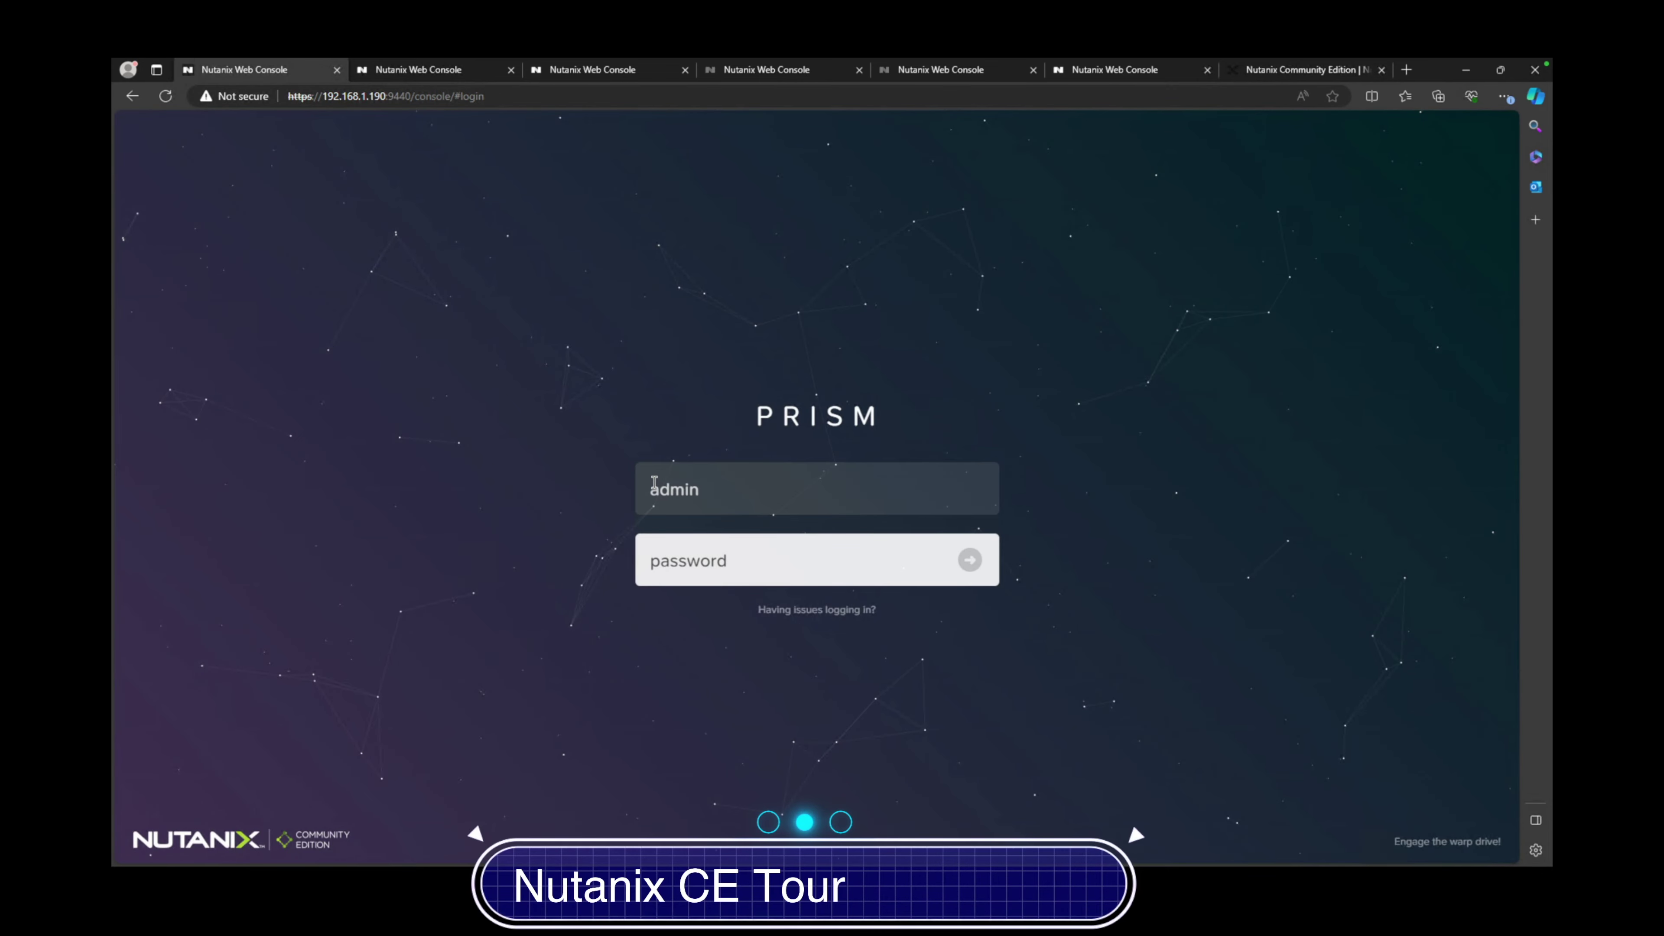
pyautogui.write('••••')
pyautogui.press('BackSpace')
pyautogui.press('BackSpace')
pyautogui.press('BackSpace')
pyautogui.press('BackSpace')
pyautogui.write('••••••••')
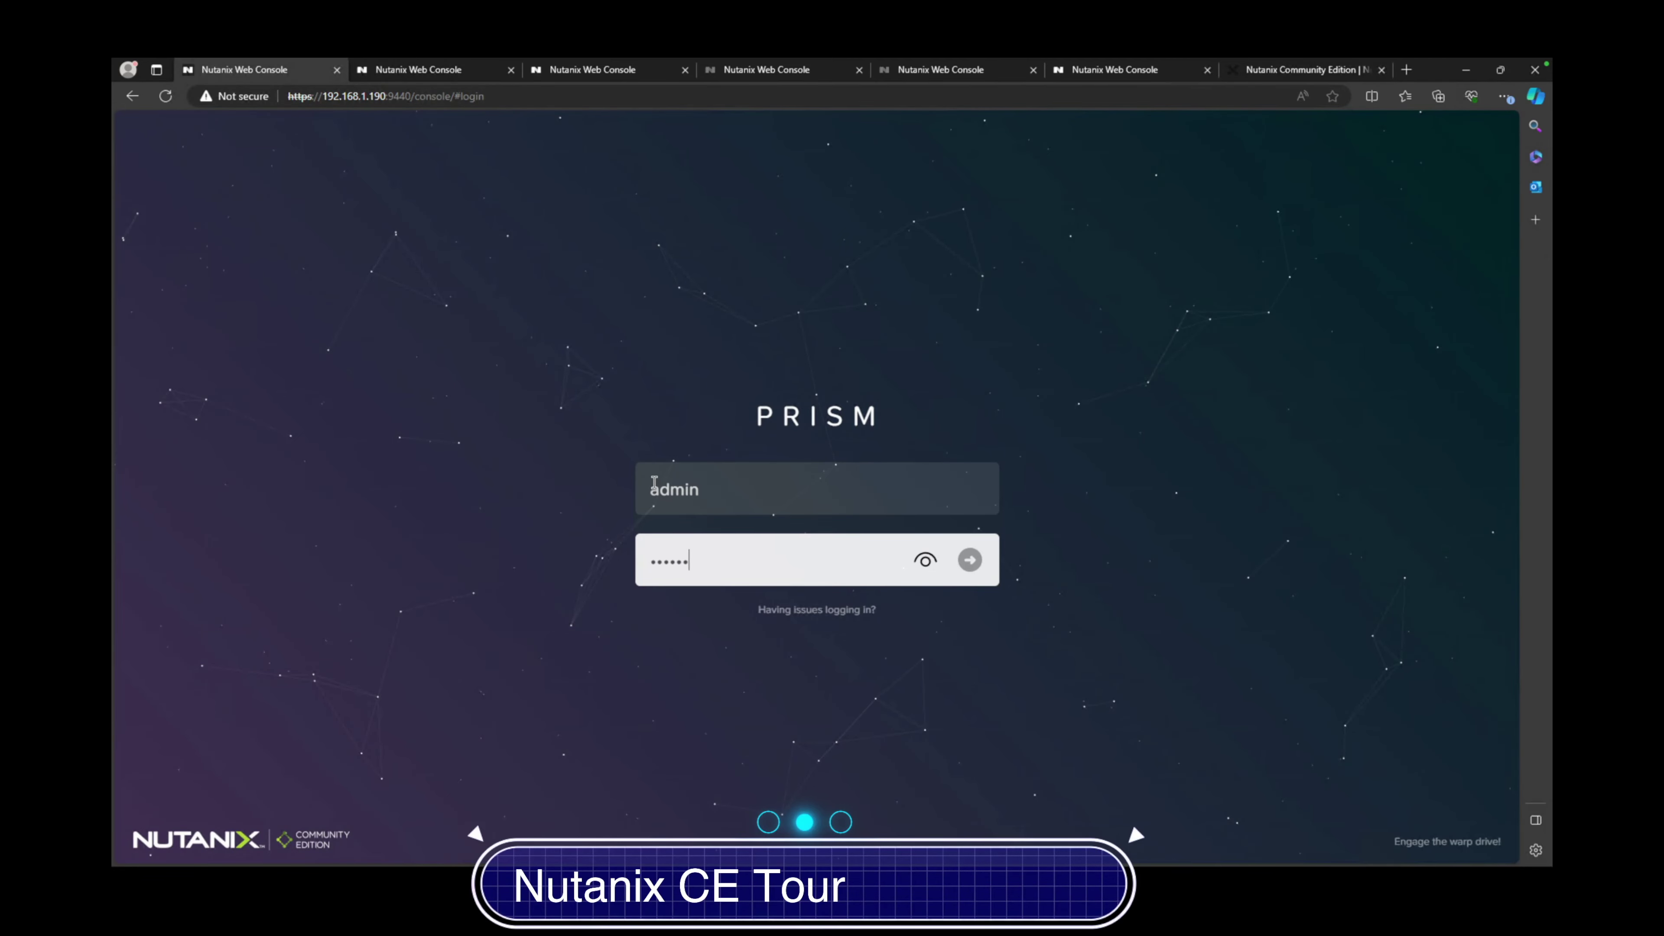
pyautogui.write('•••••')
pyautogui.press('Return')
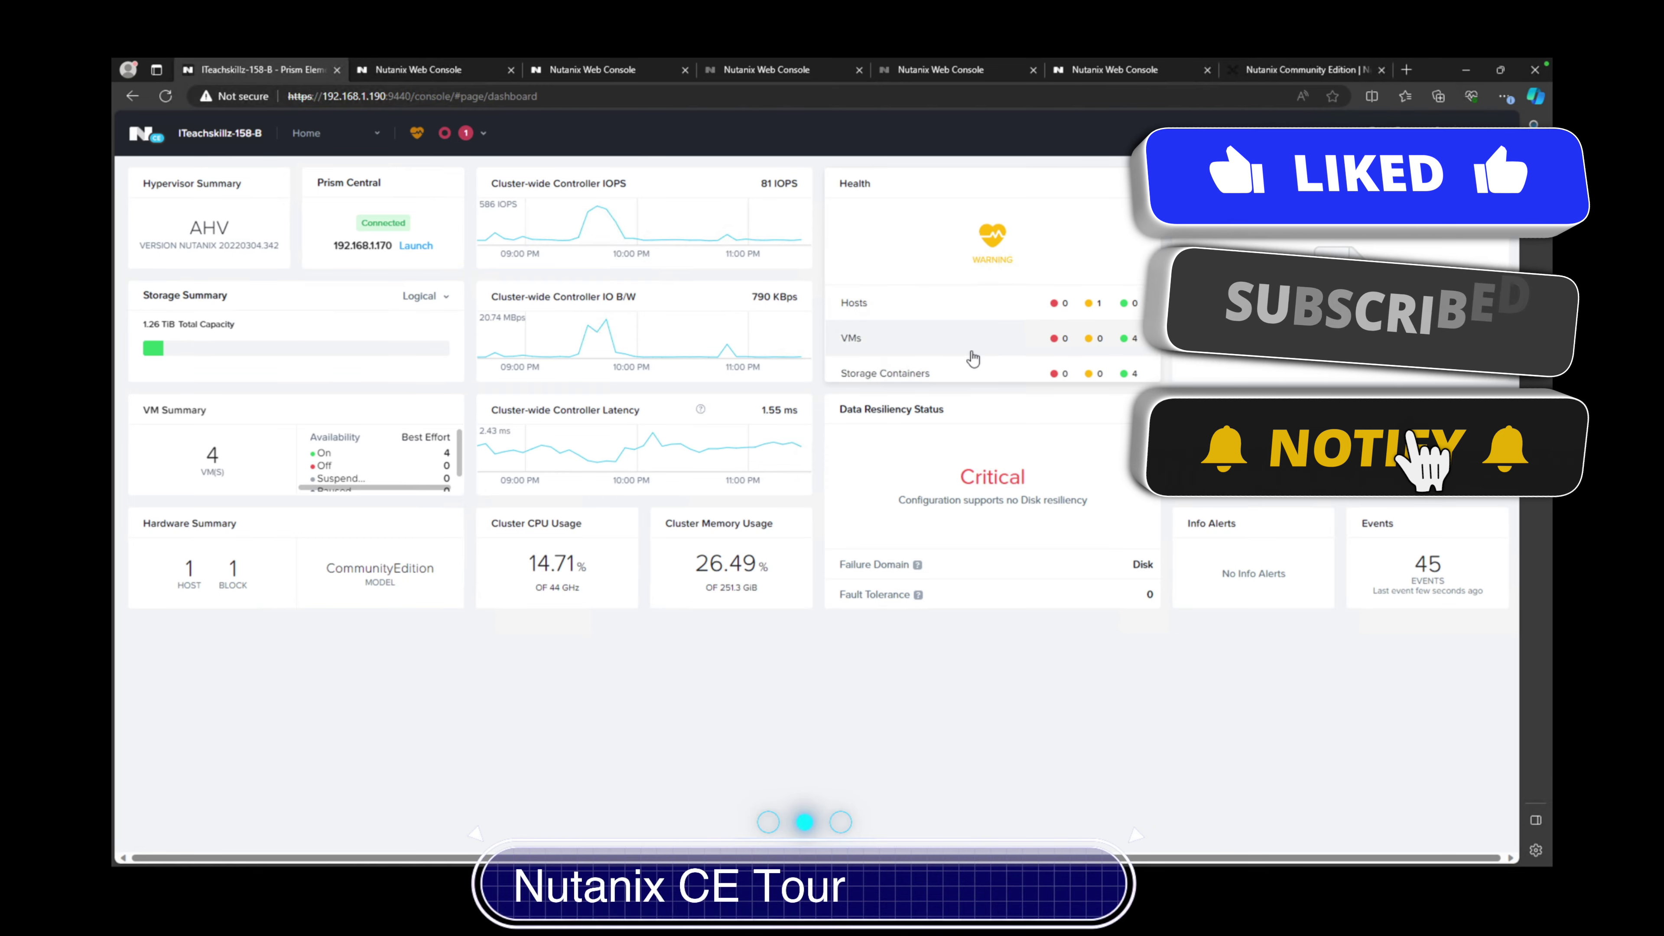
# Scroll the dashboard's Health widget down to the Disks, Storage Pools and Services rows
pyautogui.scroll(-1, 1109, 370)
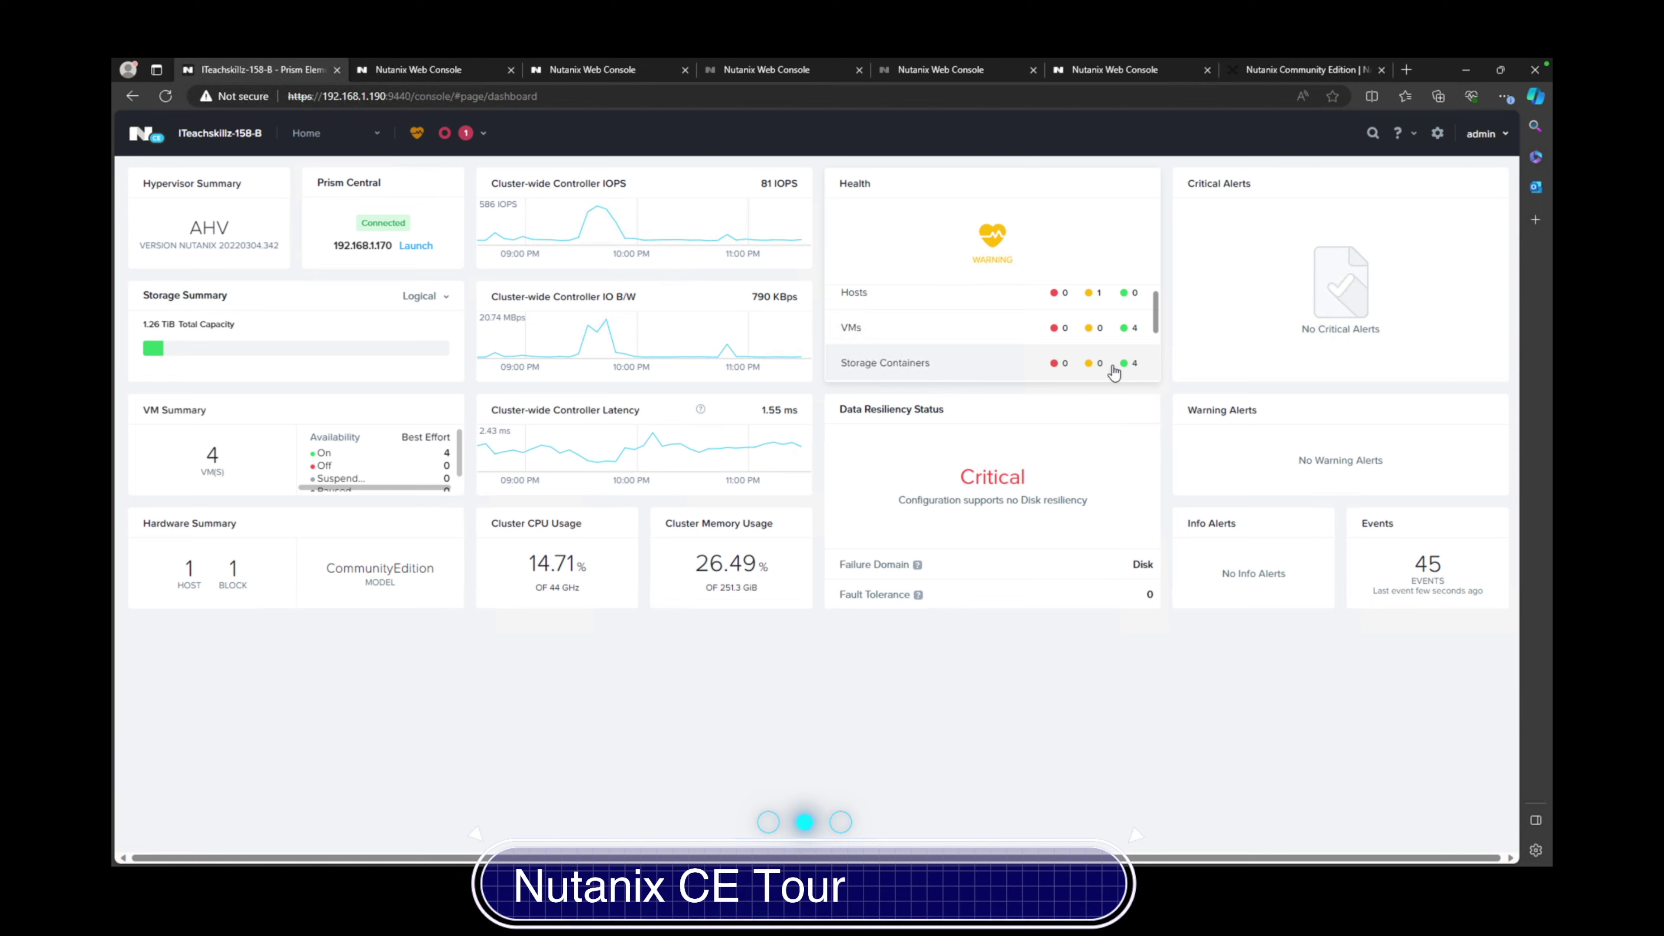
pyautogui.scroll(-1, 1113, 372)
pyautogui.scroll(-1, 1113, 365)
pyautogui.scroll(-1, 1115, 364)
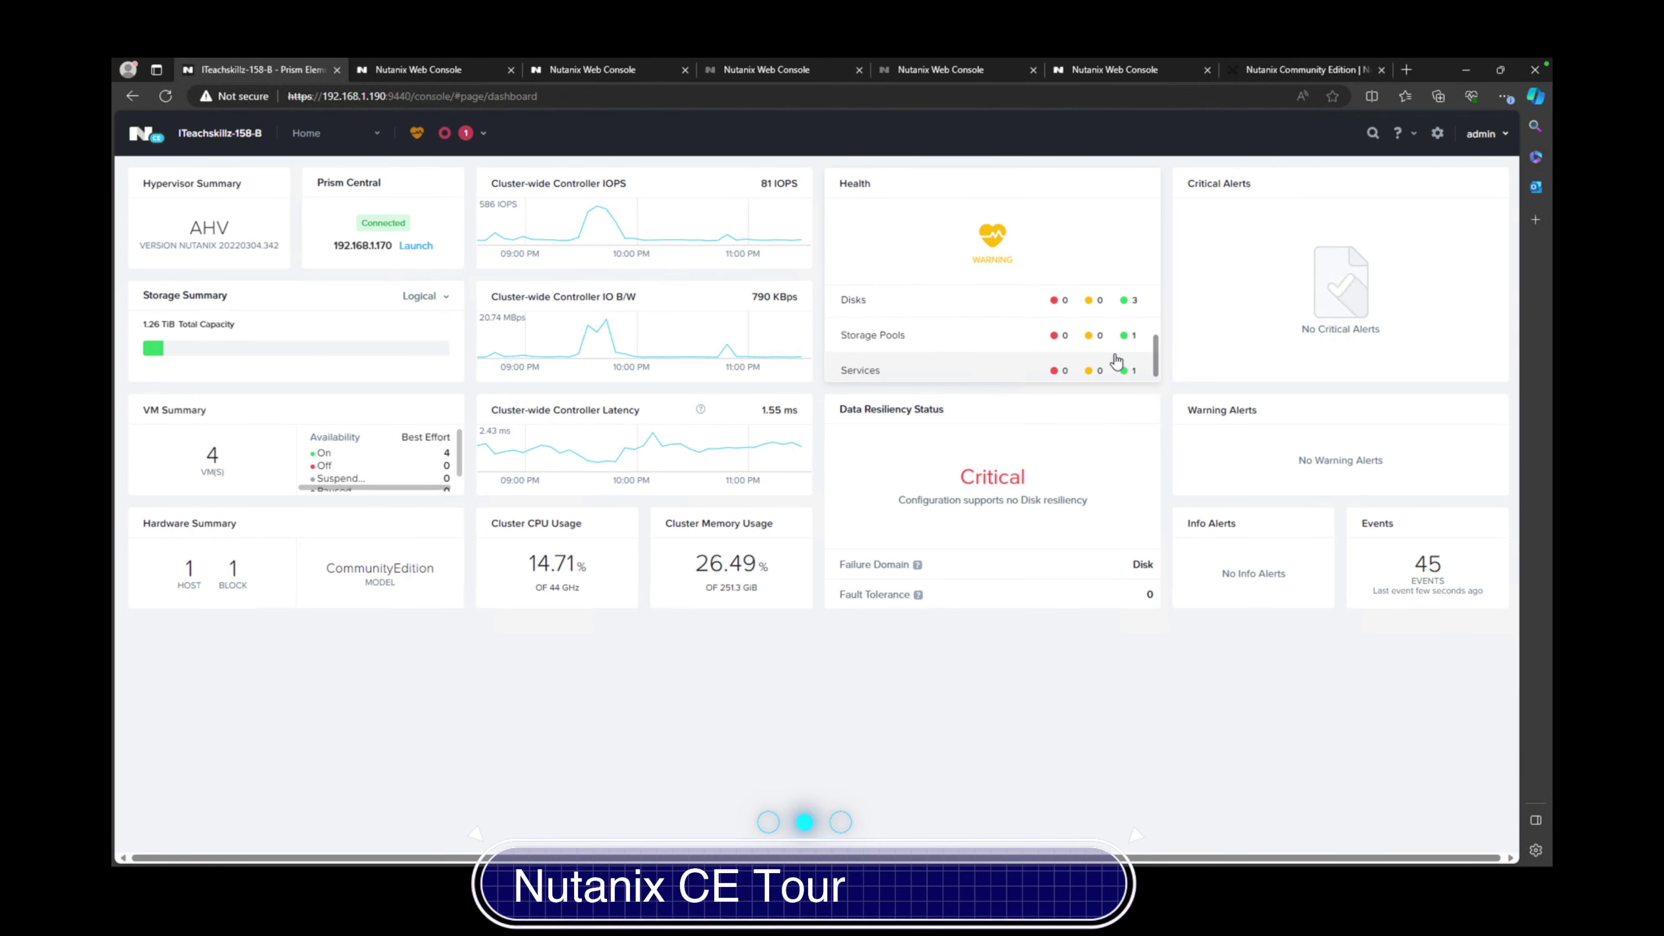
pyautogui.scroll(-1, 1117, 360)
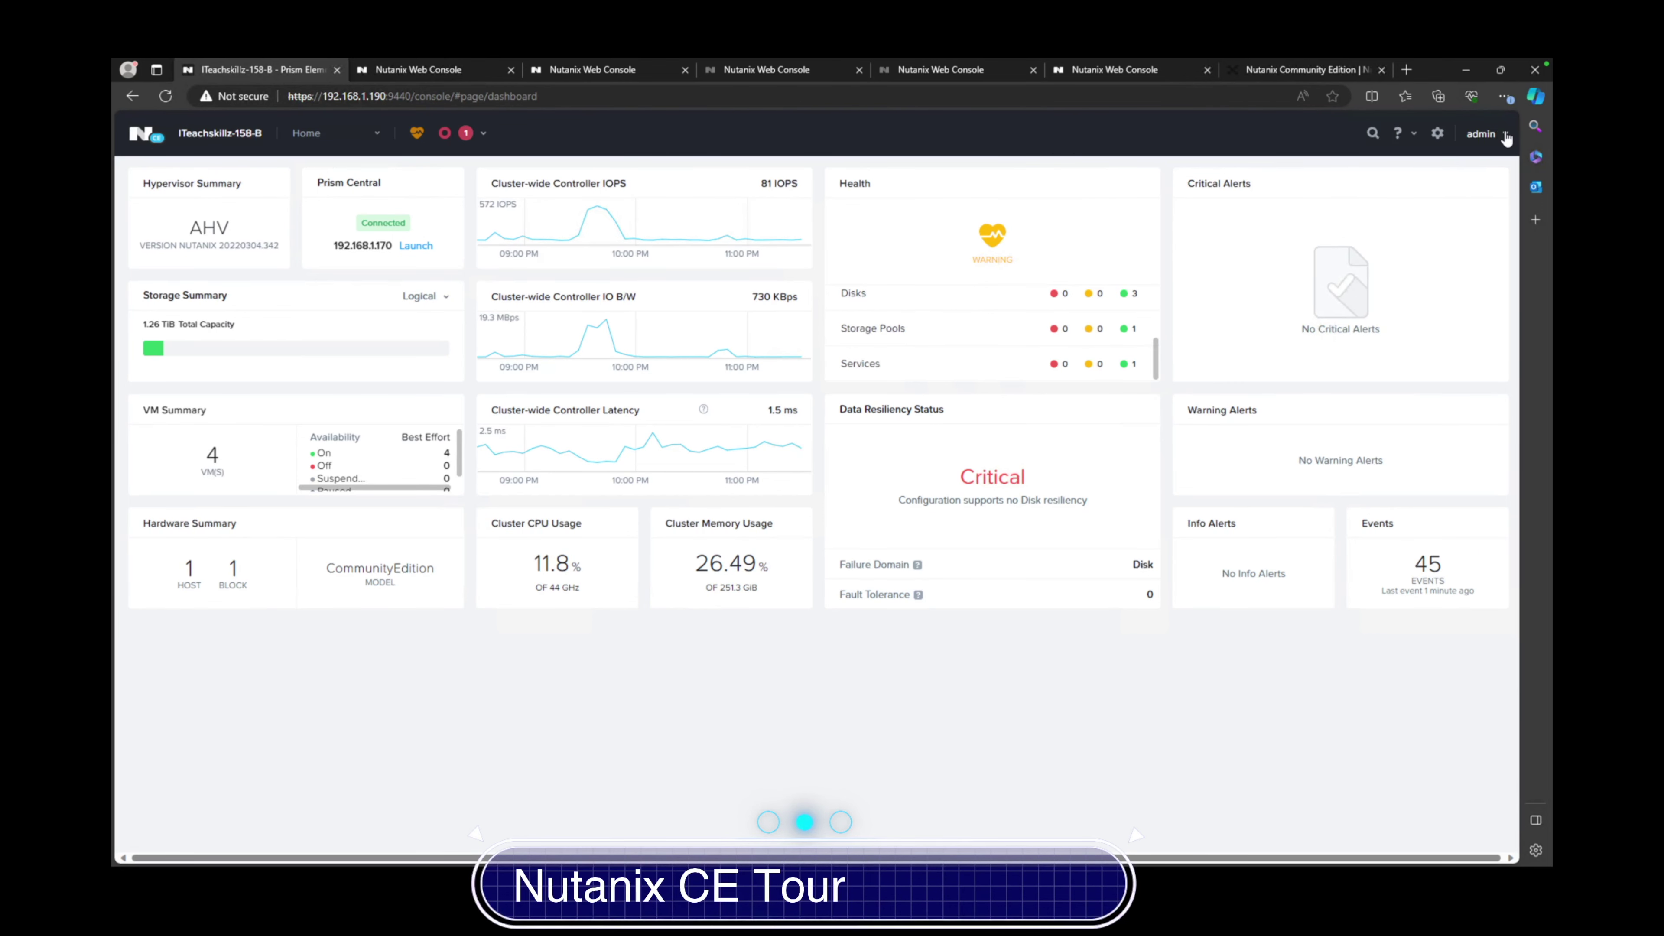
pyautogui.click(1505, 137)
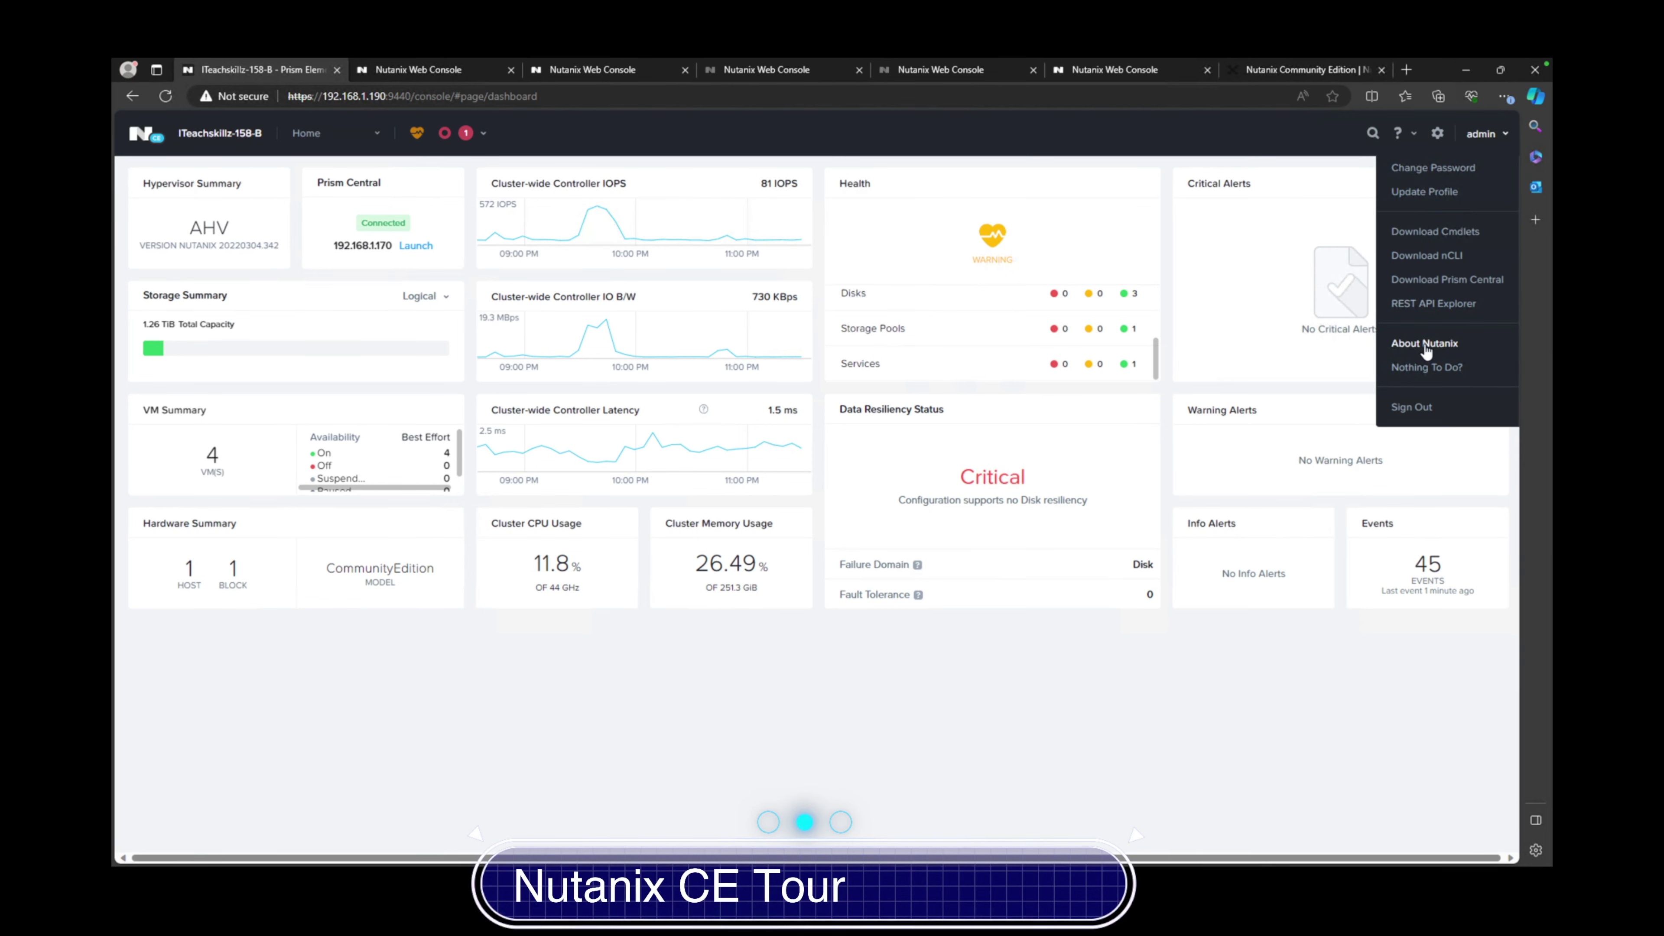
pyautogui.click(1425, 344)
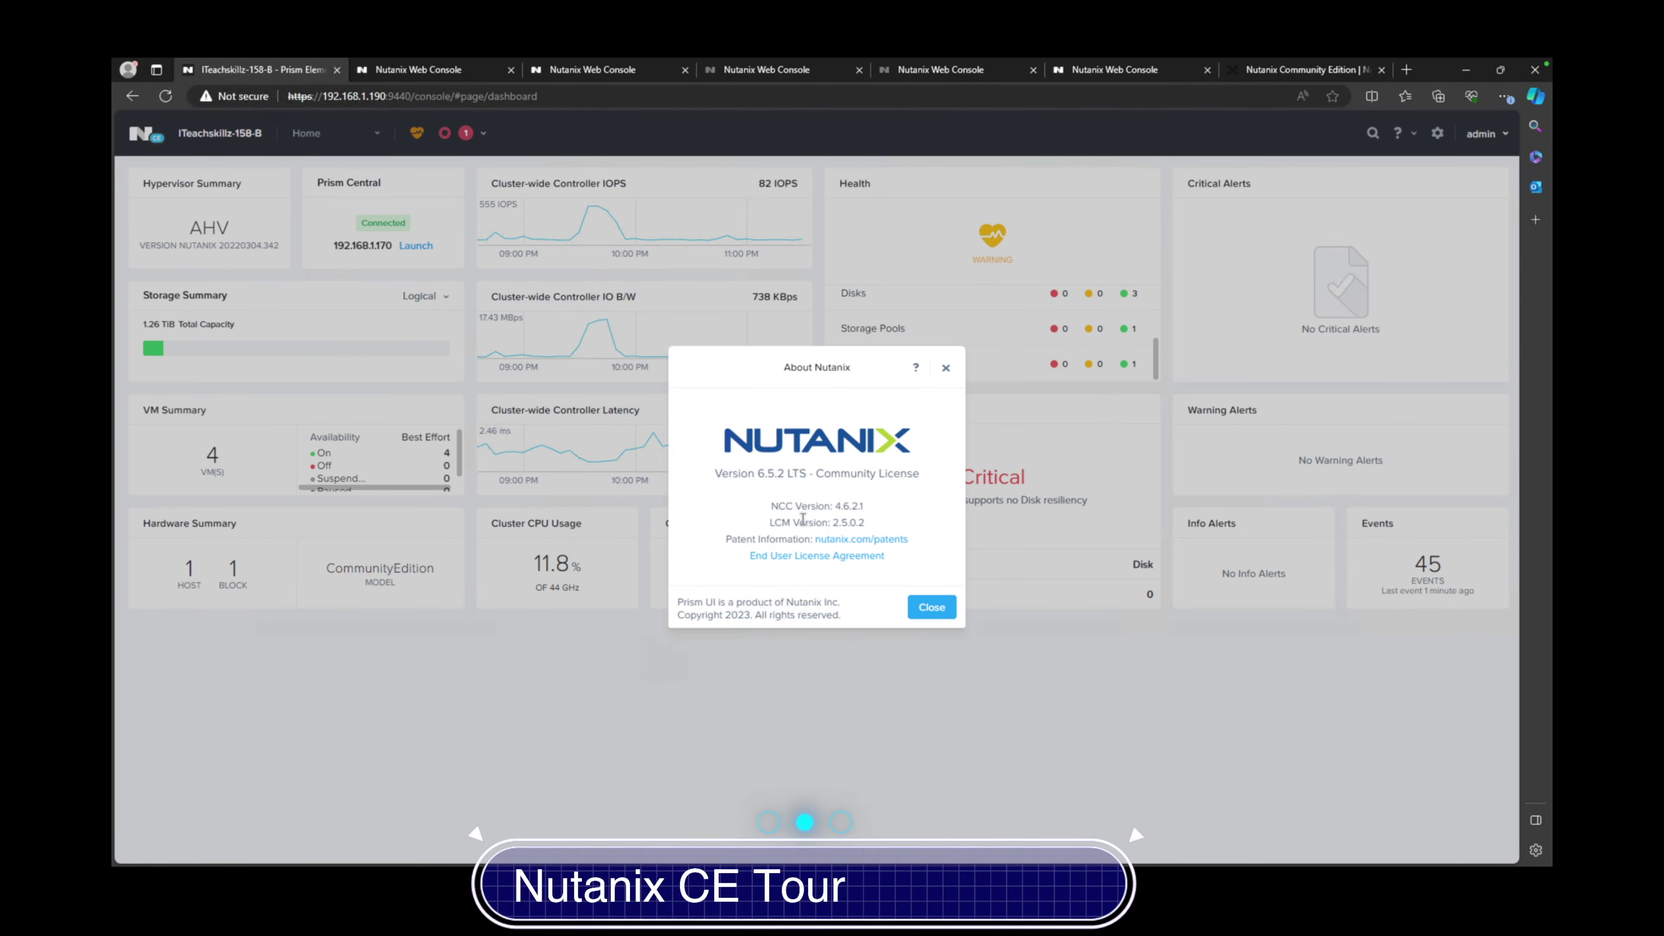
pyautogui.click(931, 608)
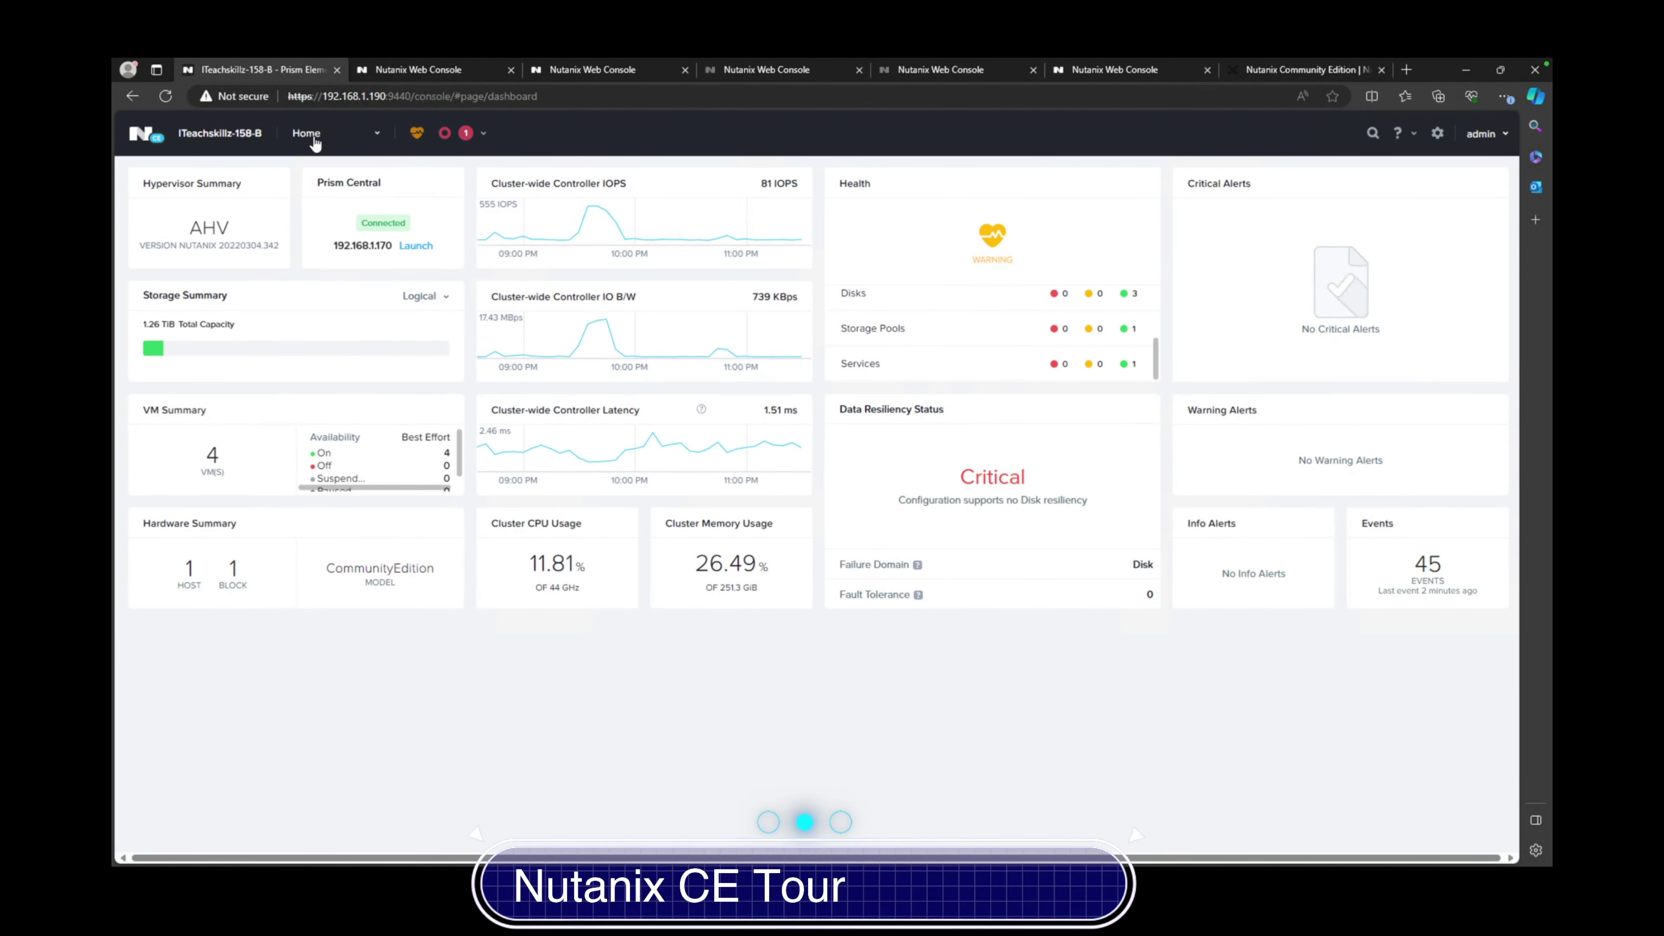
# Go to the Health page and filter its checks to Warning
pyautogui.click(314, 137)
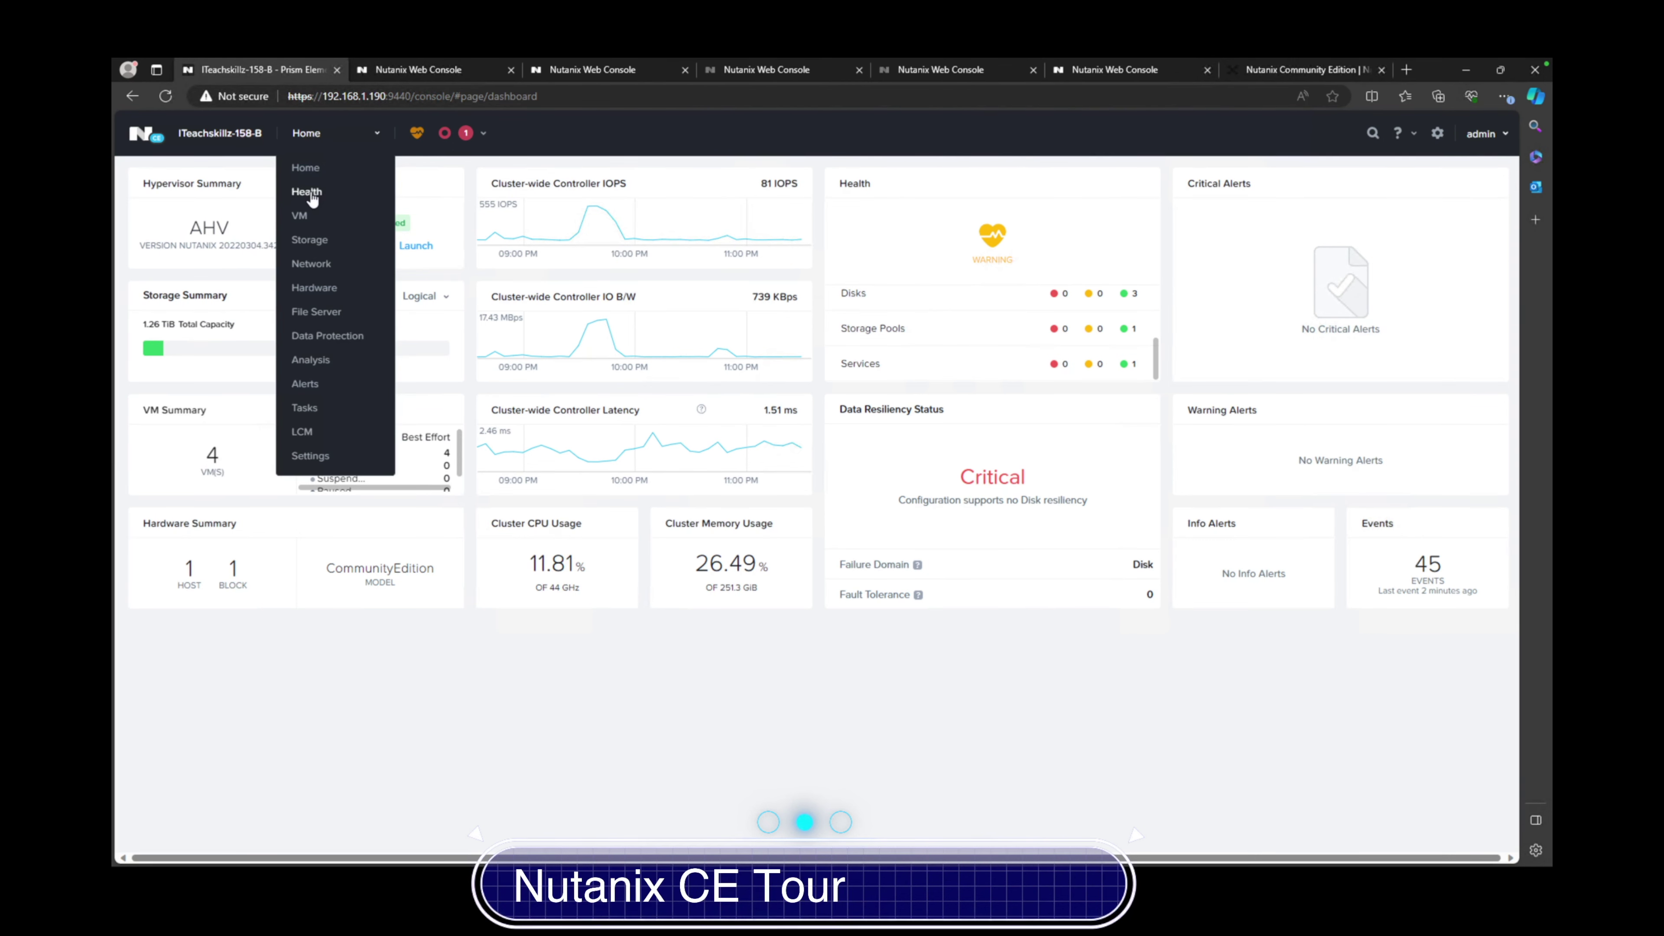
pyautogui.click(312, 194)
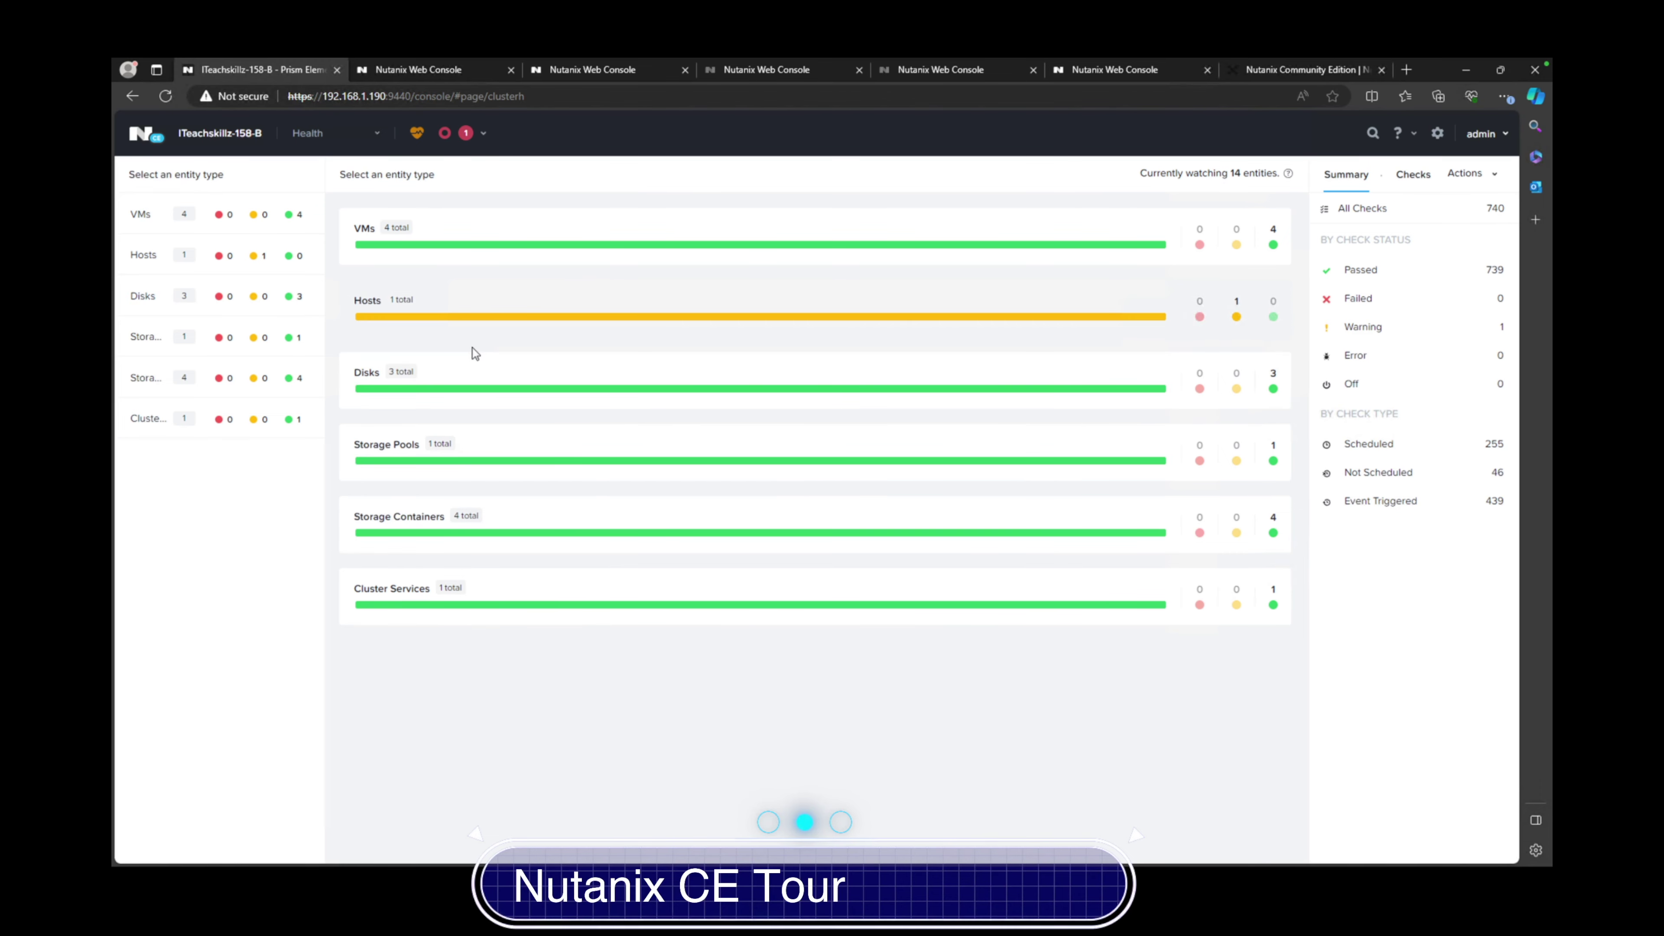
pyautogui.click(1357, 327)
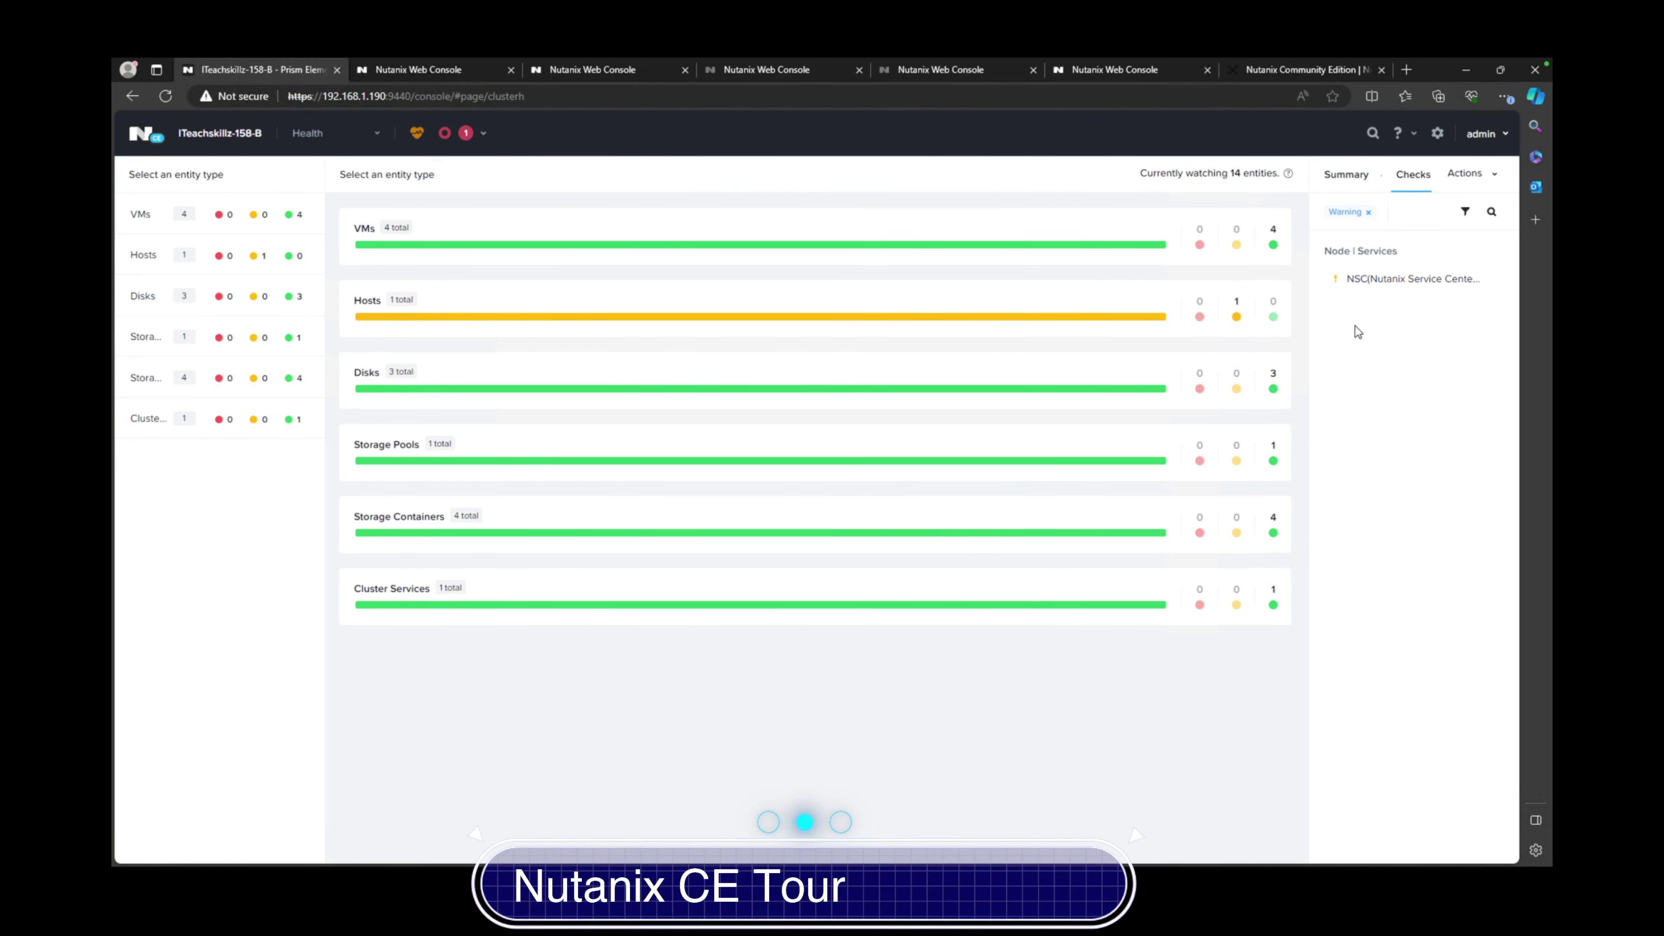
# Review the NSC server FQDN check's details, then return to the entity view
pyautogui.click(1398, 280)
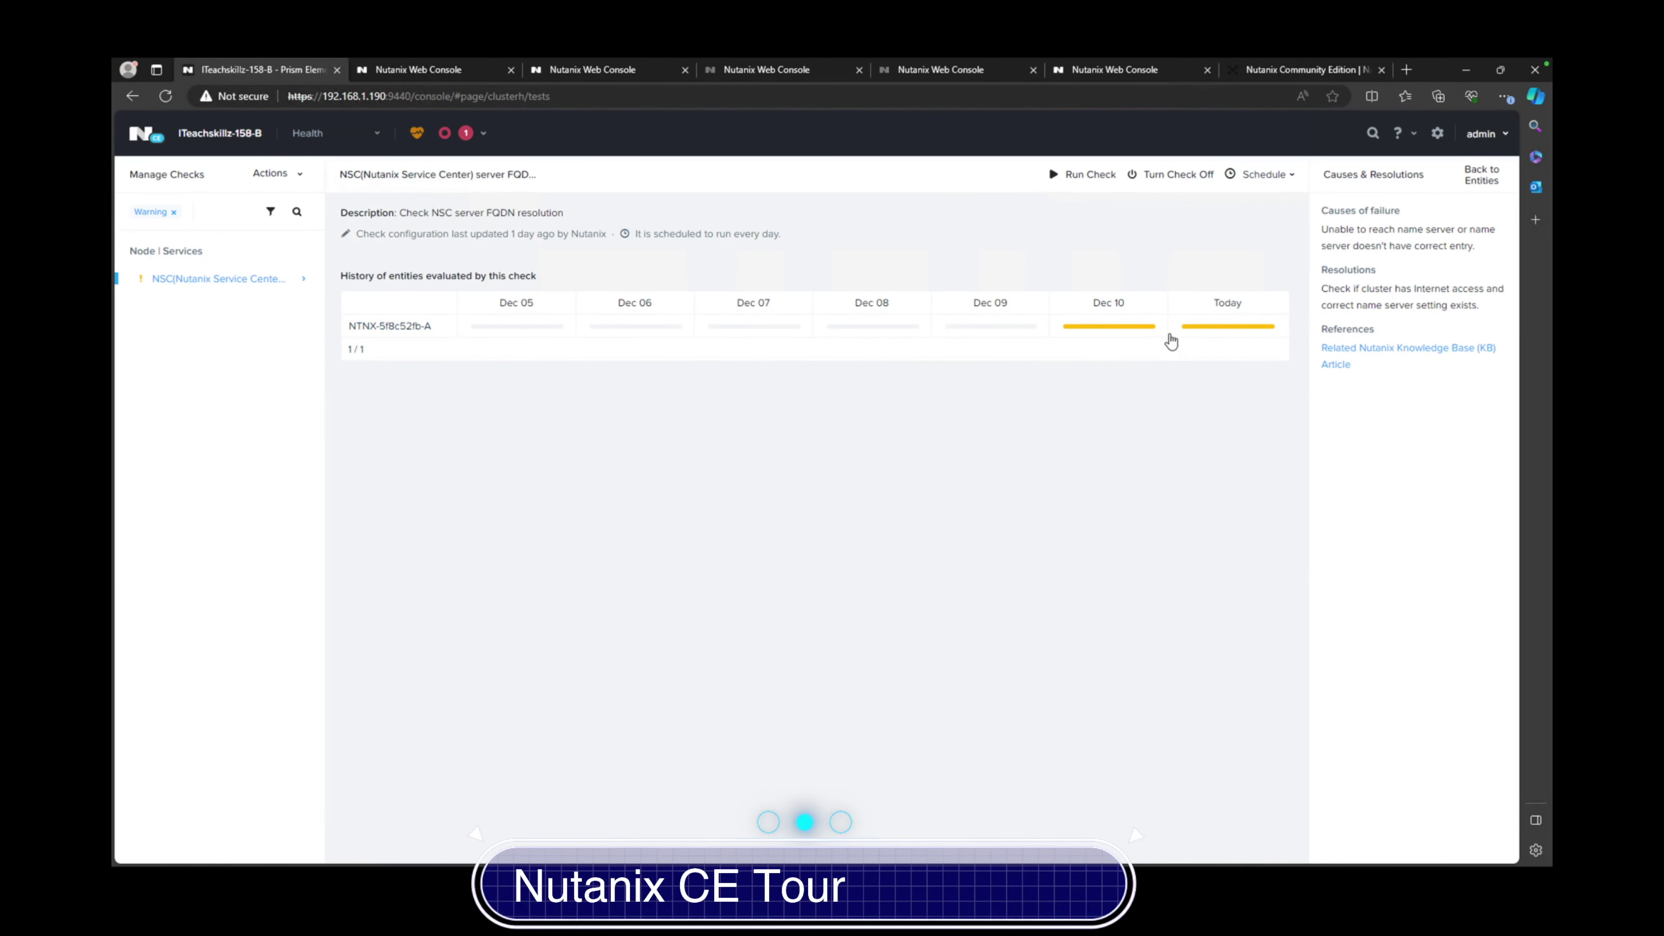
pyautogui.moveTo(1121, 333)
pyautogui.click(132, 96)
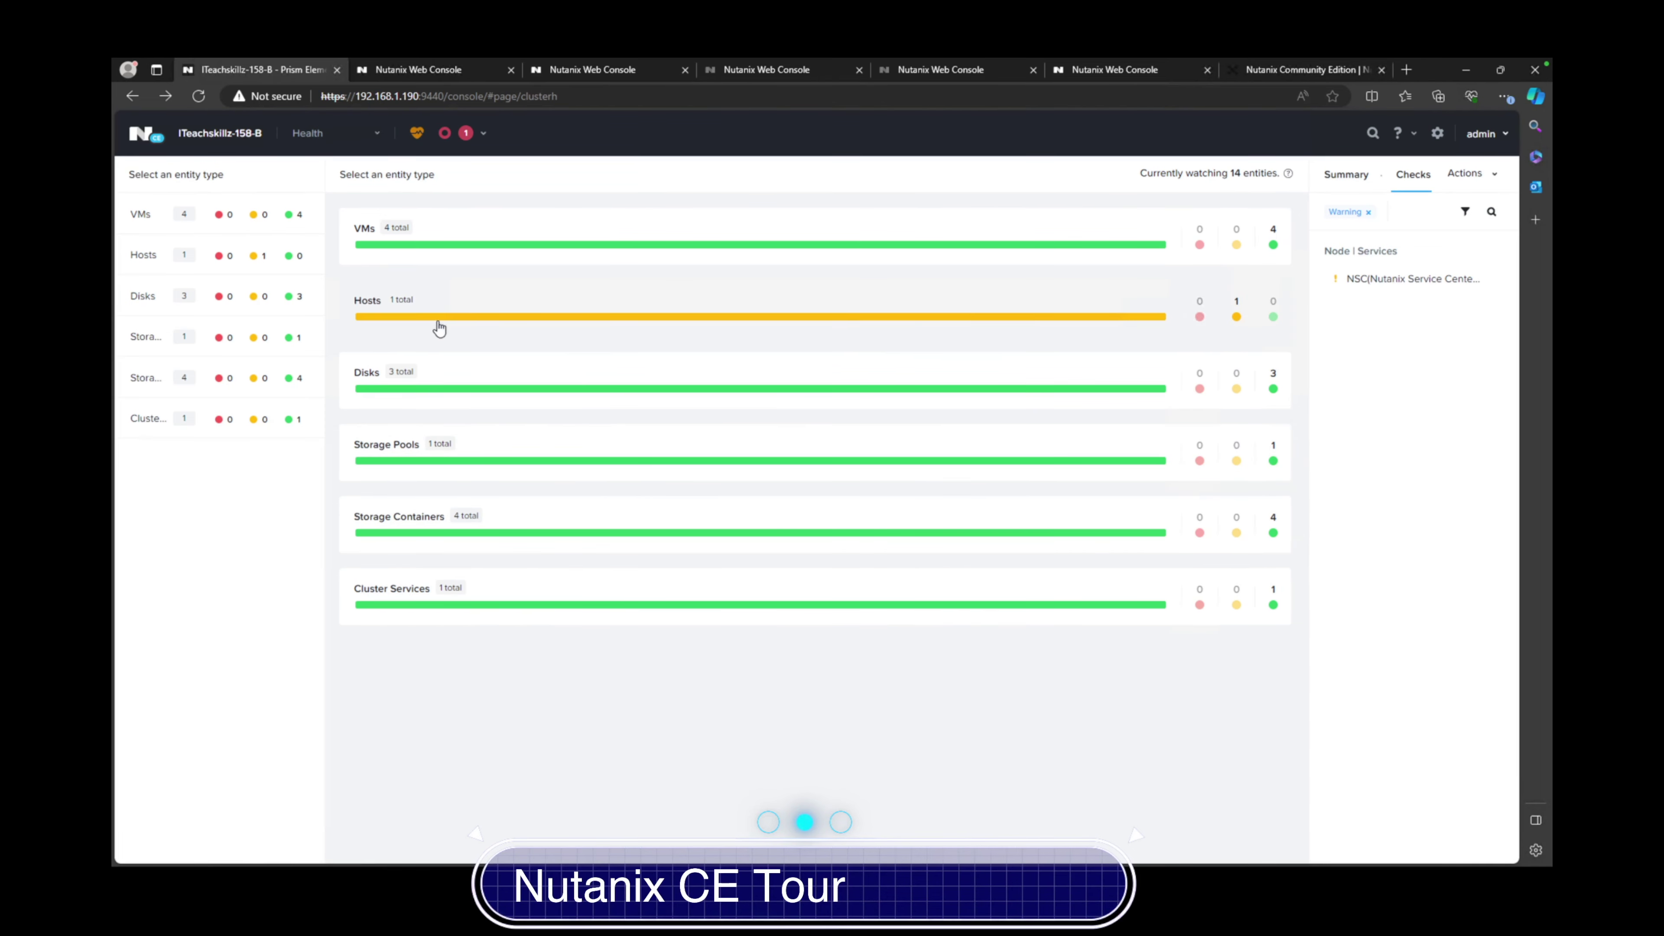
# In the VM table, widen the IP Addresses column and exclude controller VMs
pyautogui.click(372, 136)
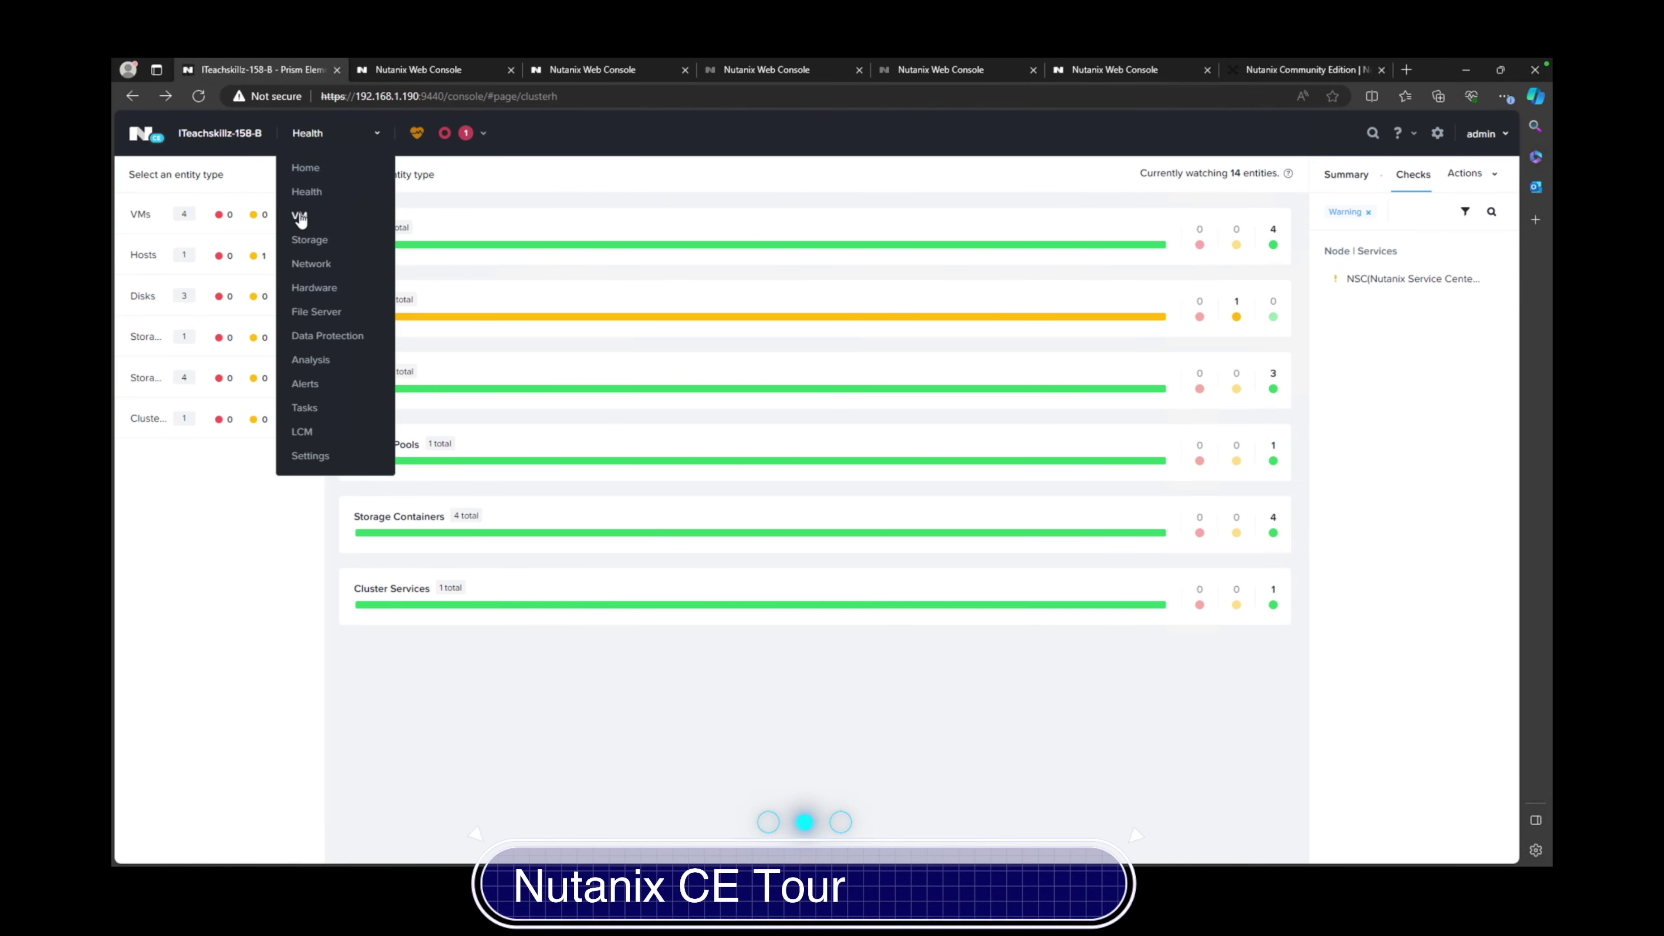
pyautogui.click(301, 220)
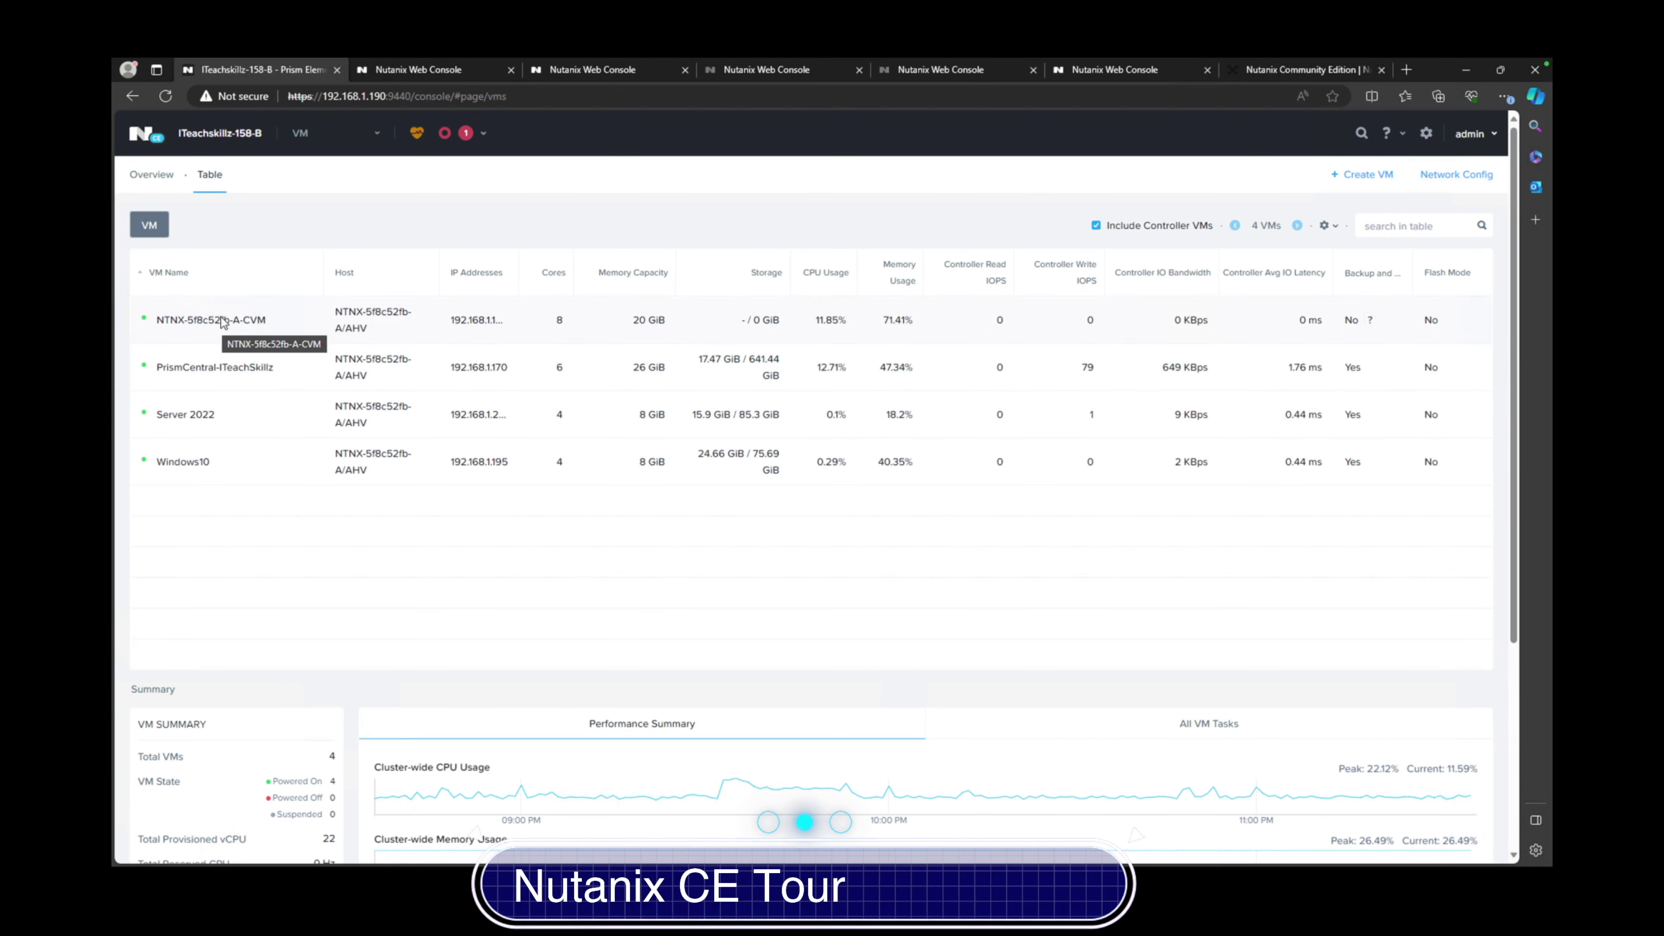
pyautogui.moveTo(512, 300)
pyautogui.moveTo(519, 275); pyautogui.dragTo(565, 275)
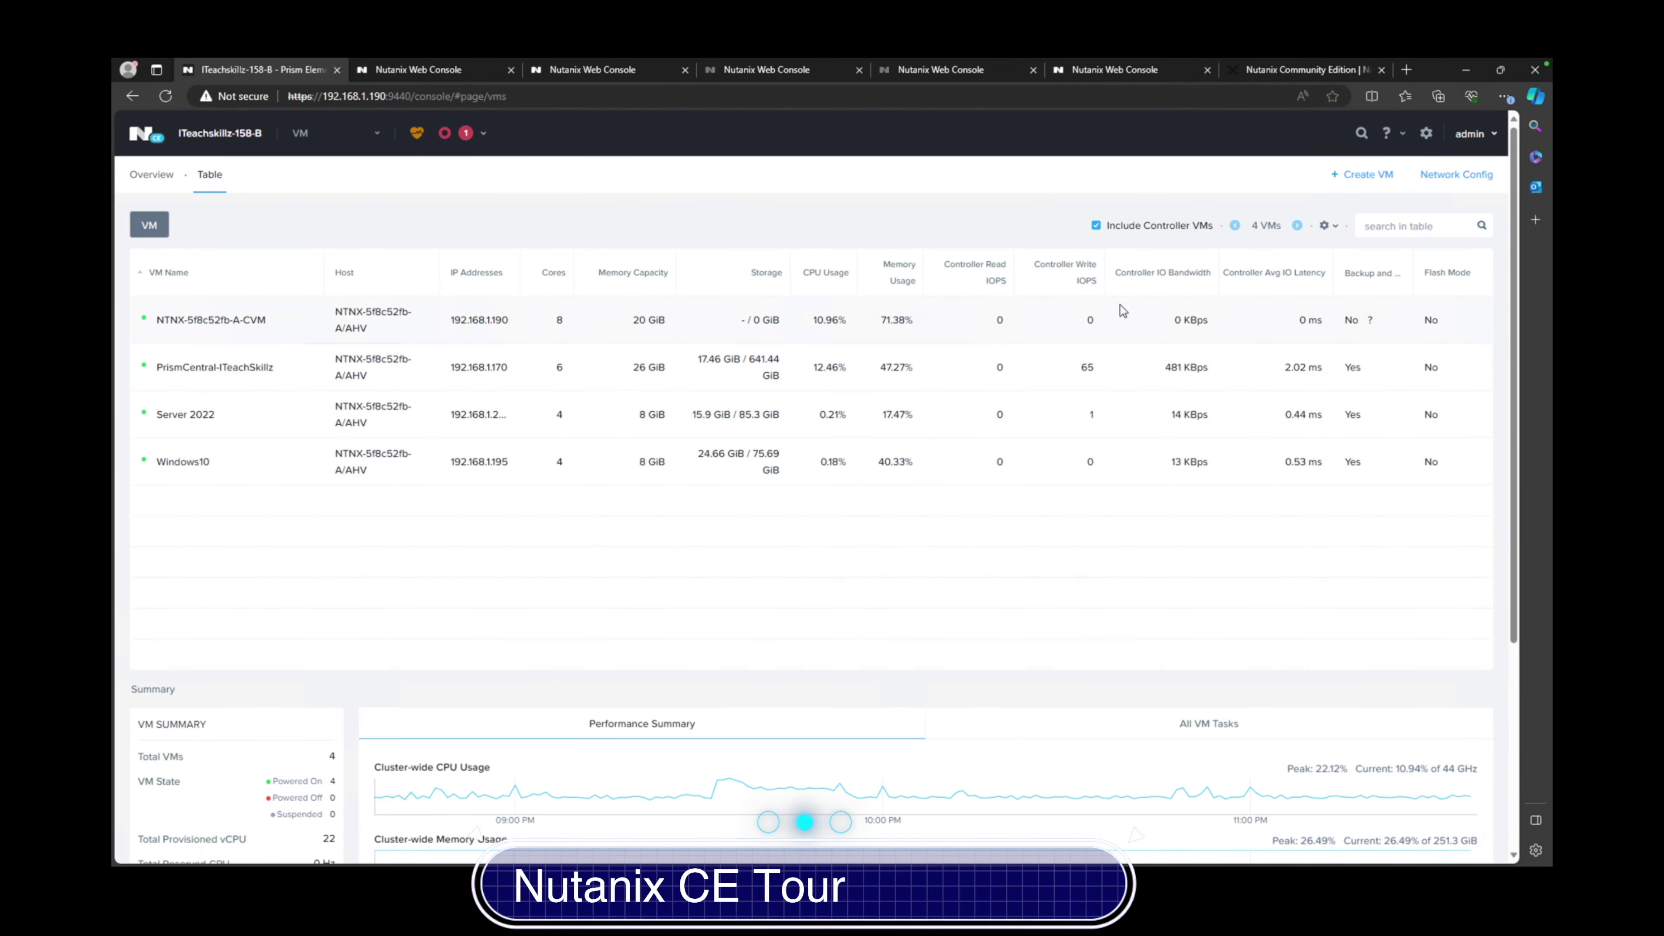
pyautogui.click(1096, 225)
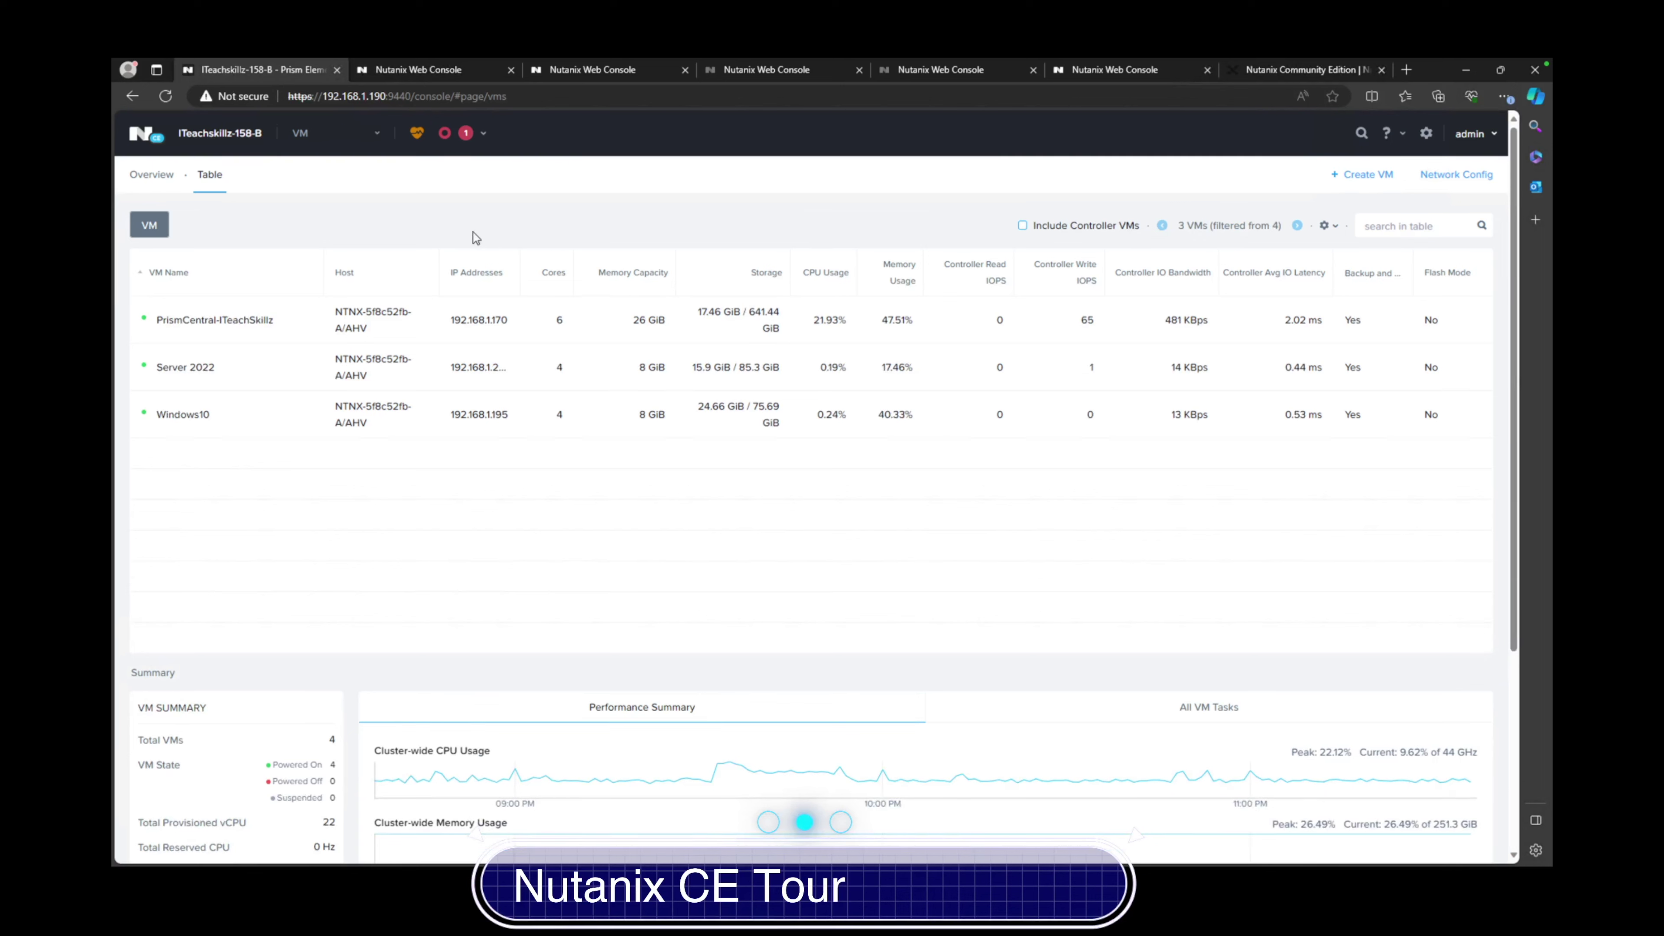
# Switch to the Storage overview showing 1.26 TiB capacity and 4 containers
pyautogui.click(363, 138)
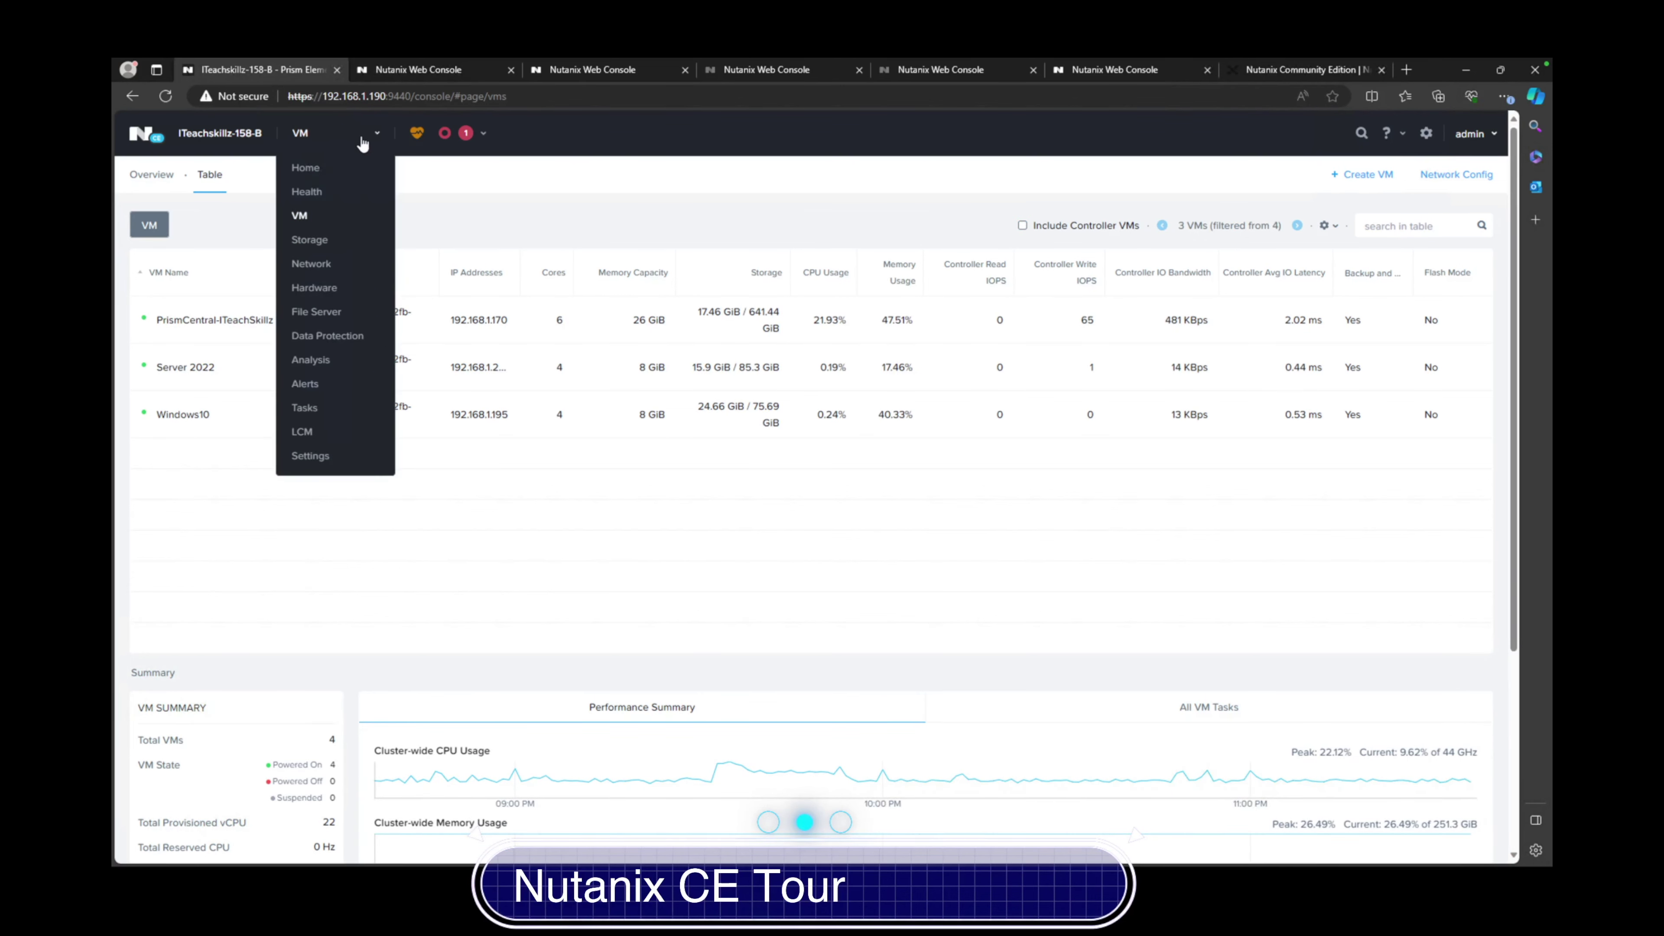
pyautogui.click(302, 240)
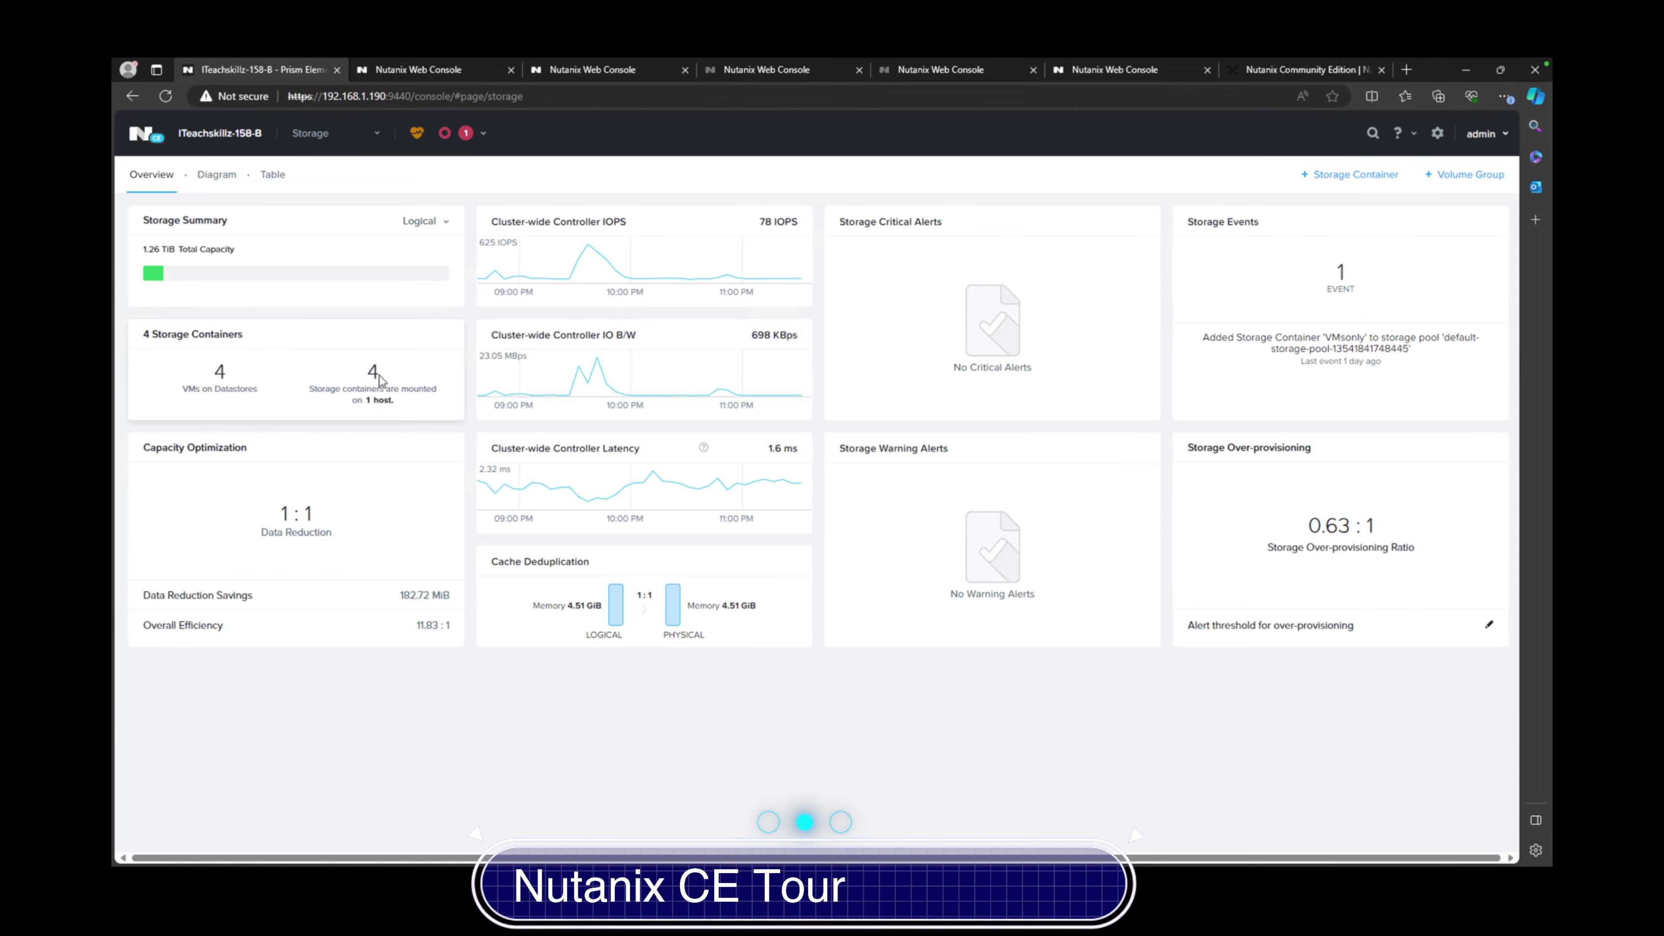
pyautogui.moveTo(235, 608)
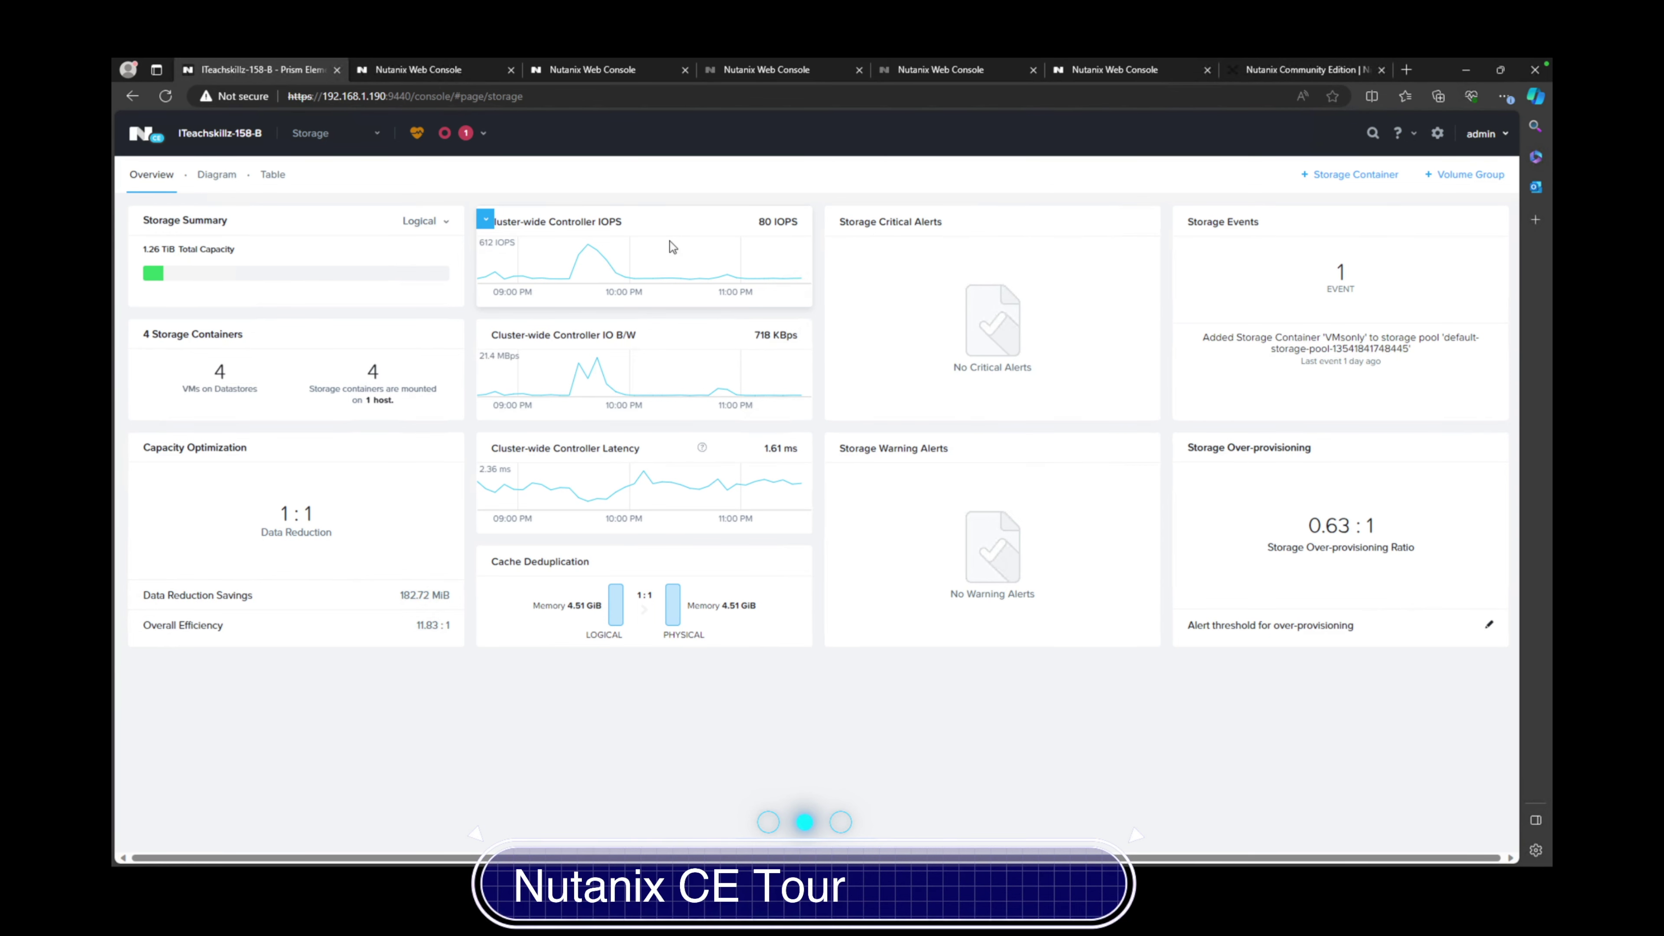
# View the Storage Diagram sub-tab, then the Table listing the four containers
pyautogui.click(205, 183)
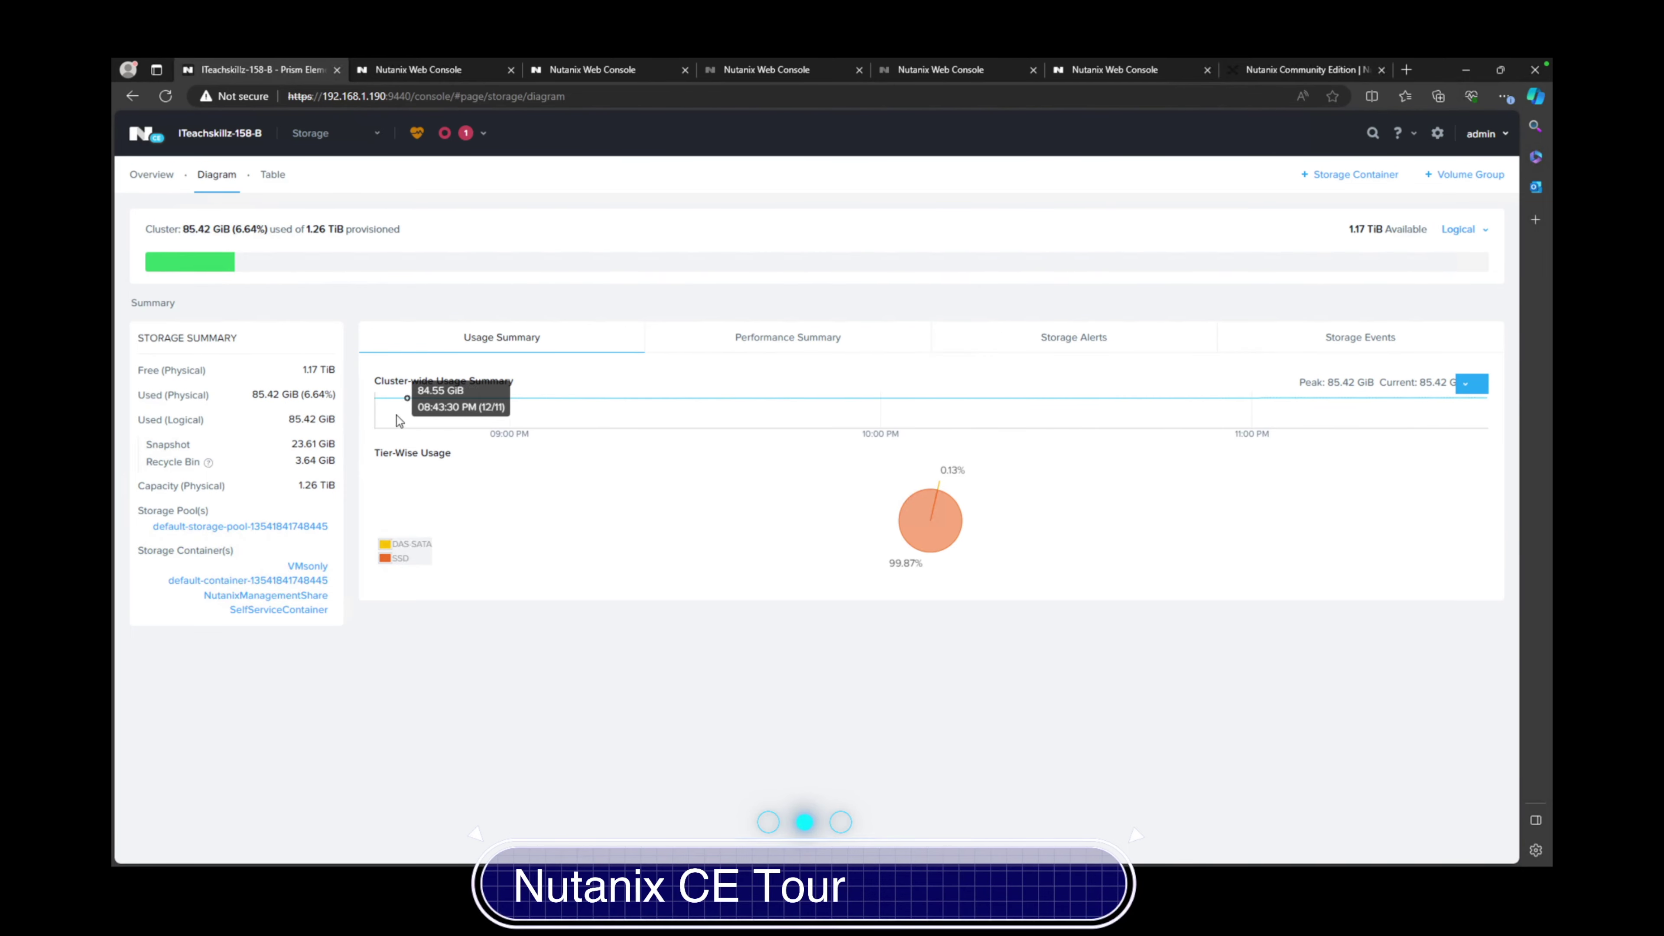
pyautogui.click(273, 177)
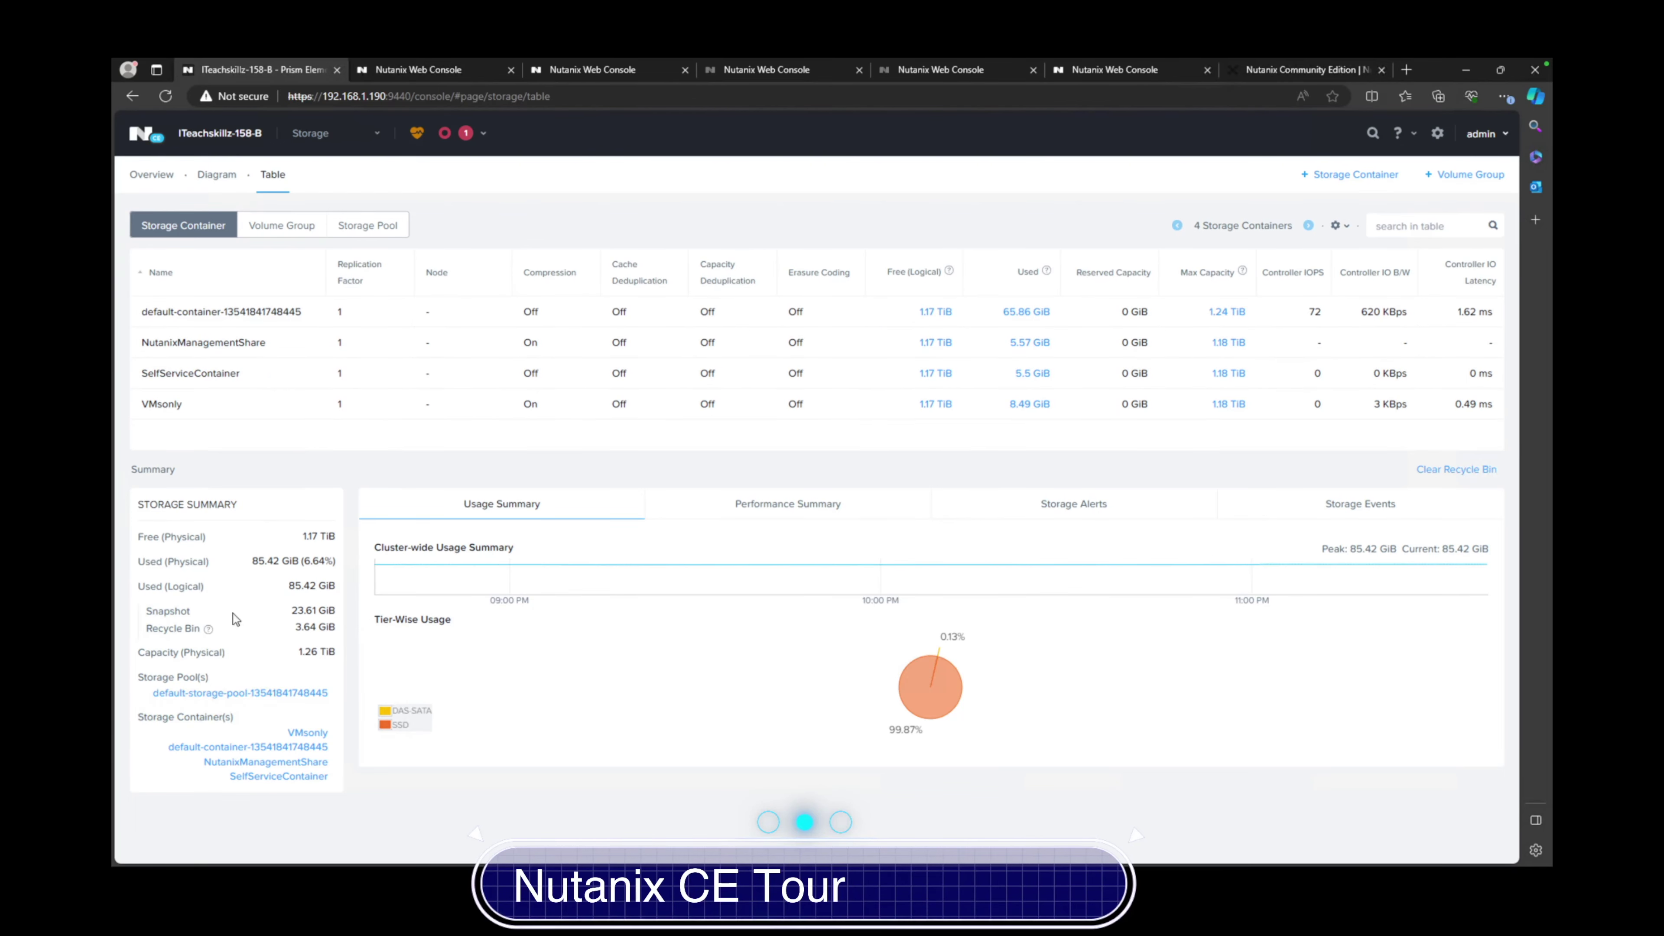
# Check the empty Volume Group list, then list the single default Storage Pool
pyautogui.click(277, 226)
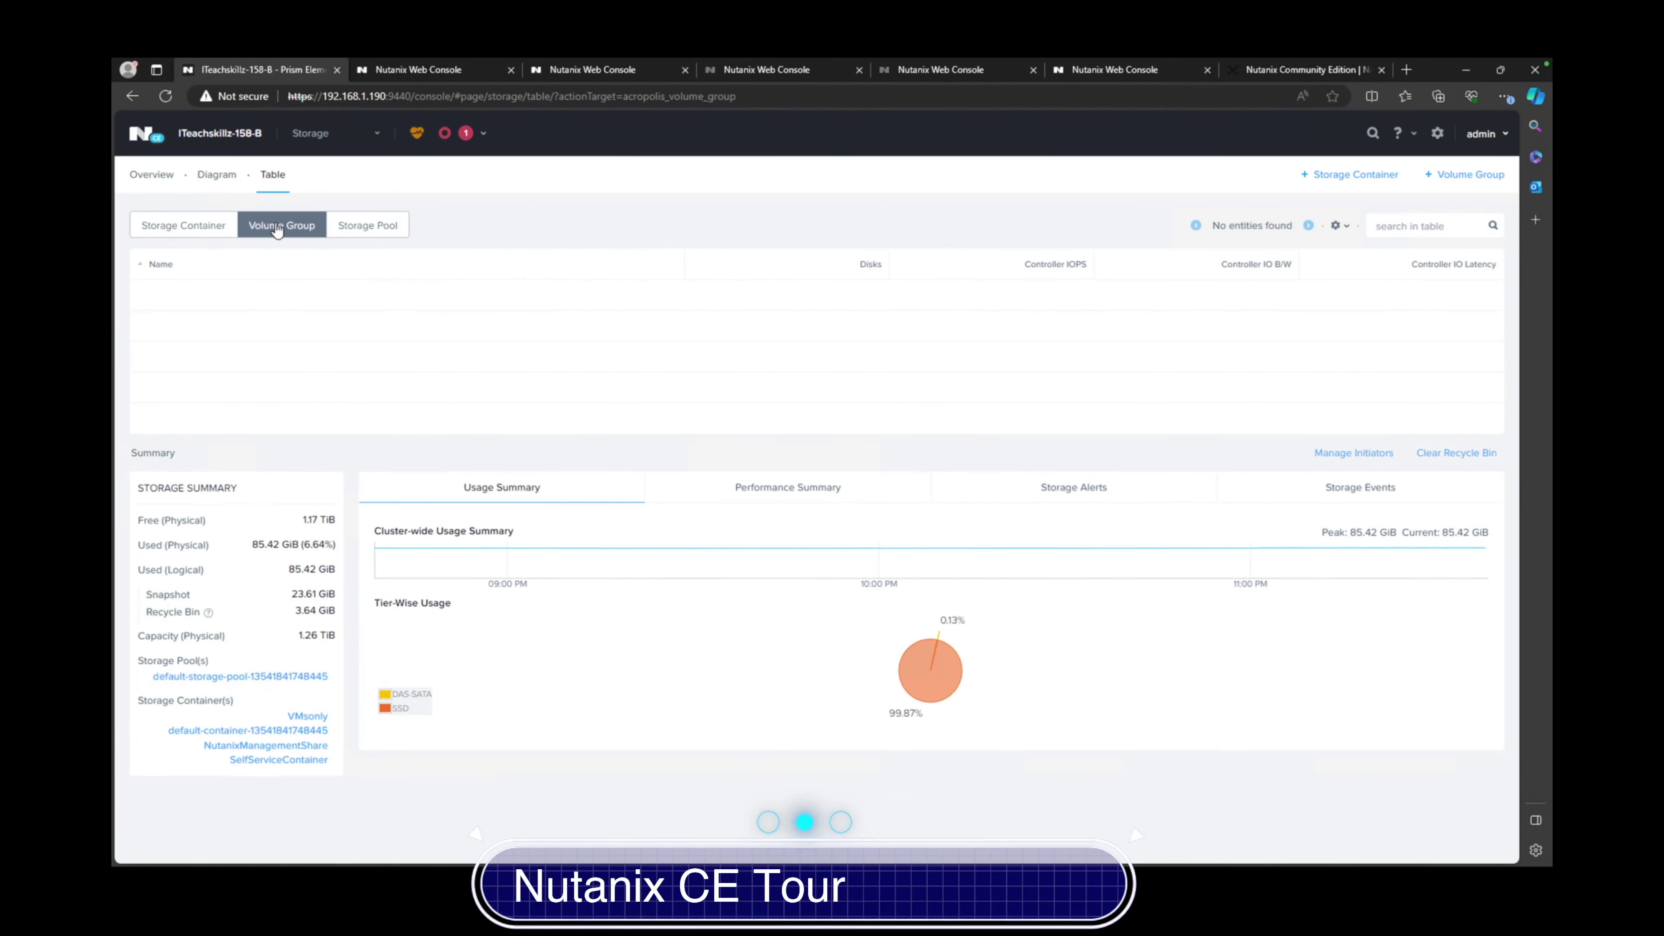
pyautogui.click(365, 228)
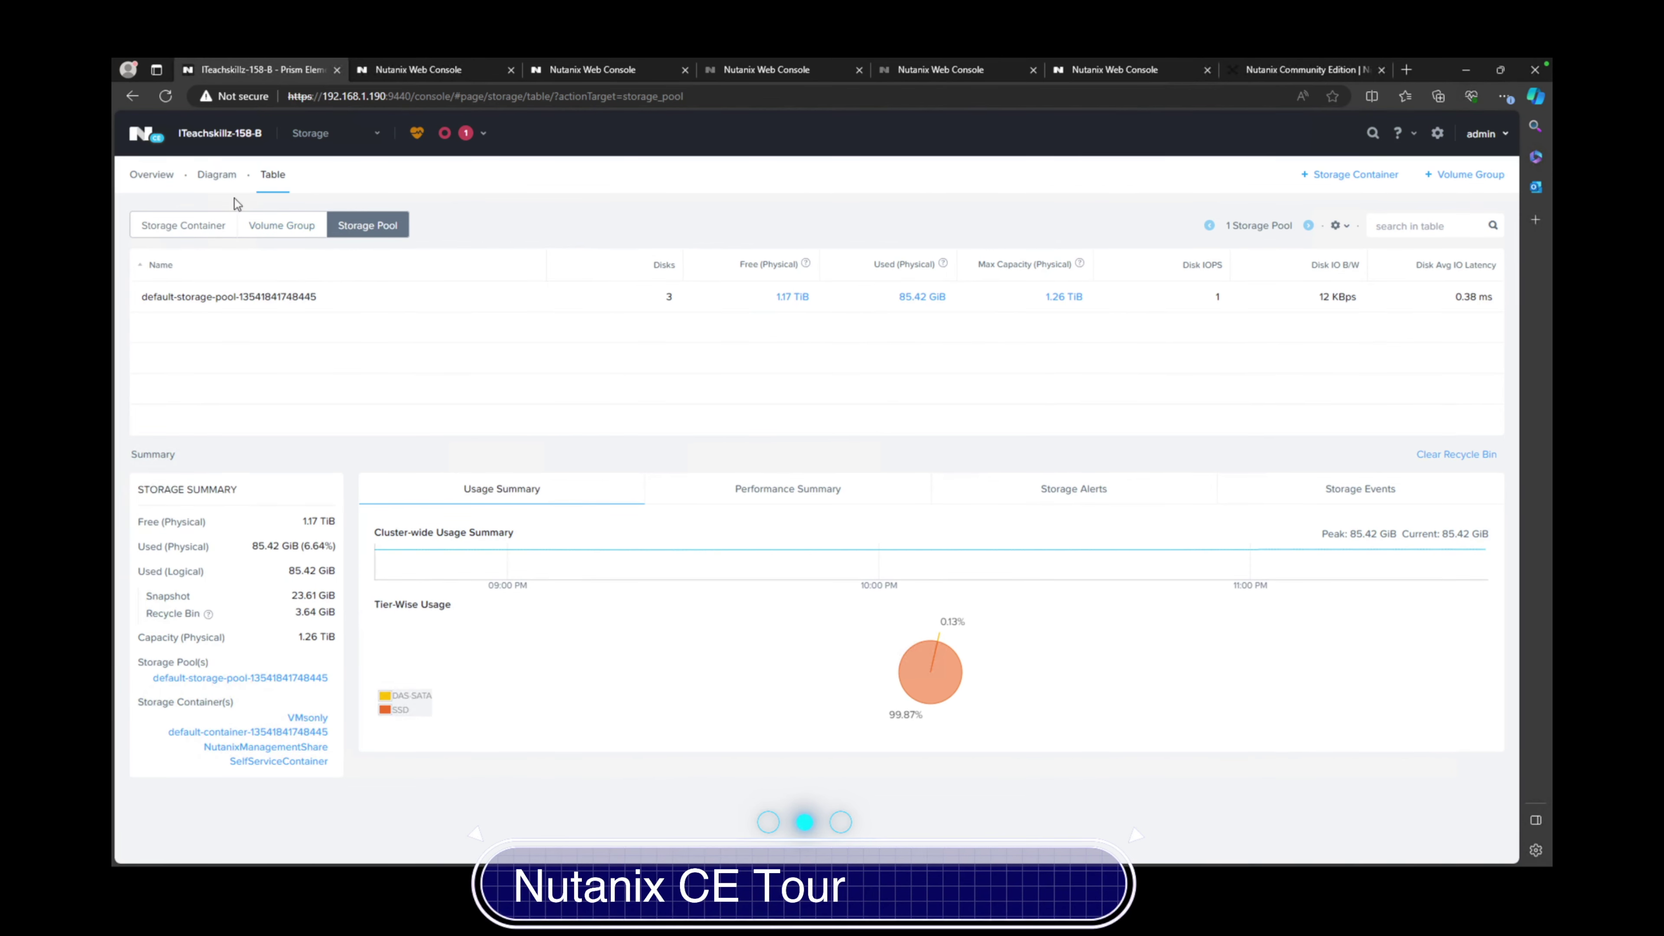
pyautogui.click(329, 144)
# Switch to the Network view showing virtual switch vs0 and its VLAN 0 network
pyautogui.click(312, 265)
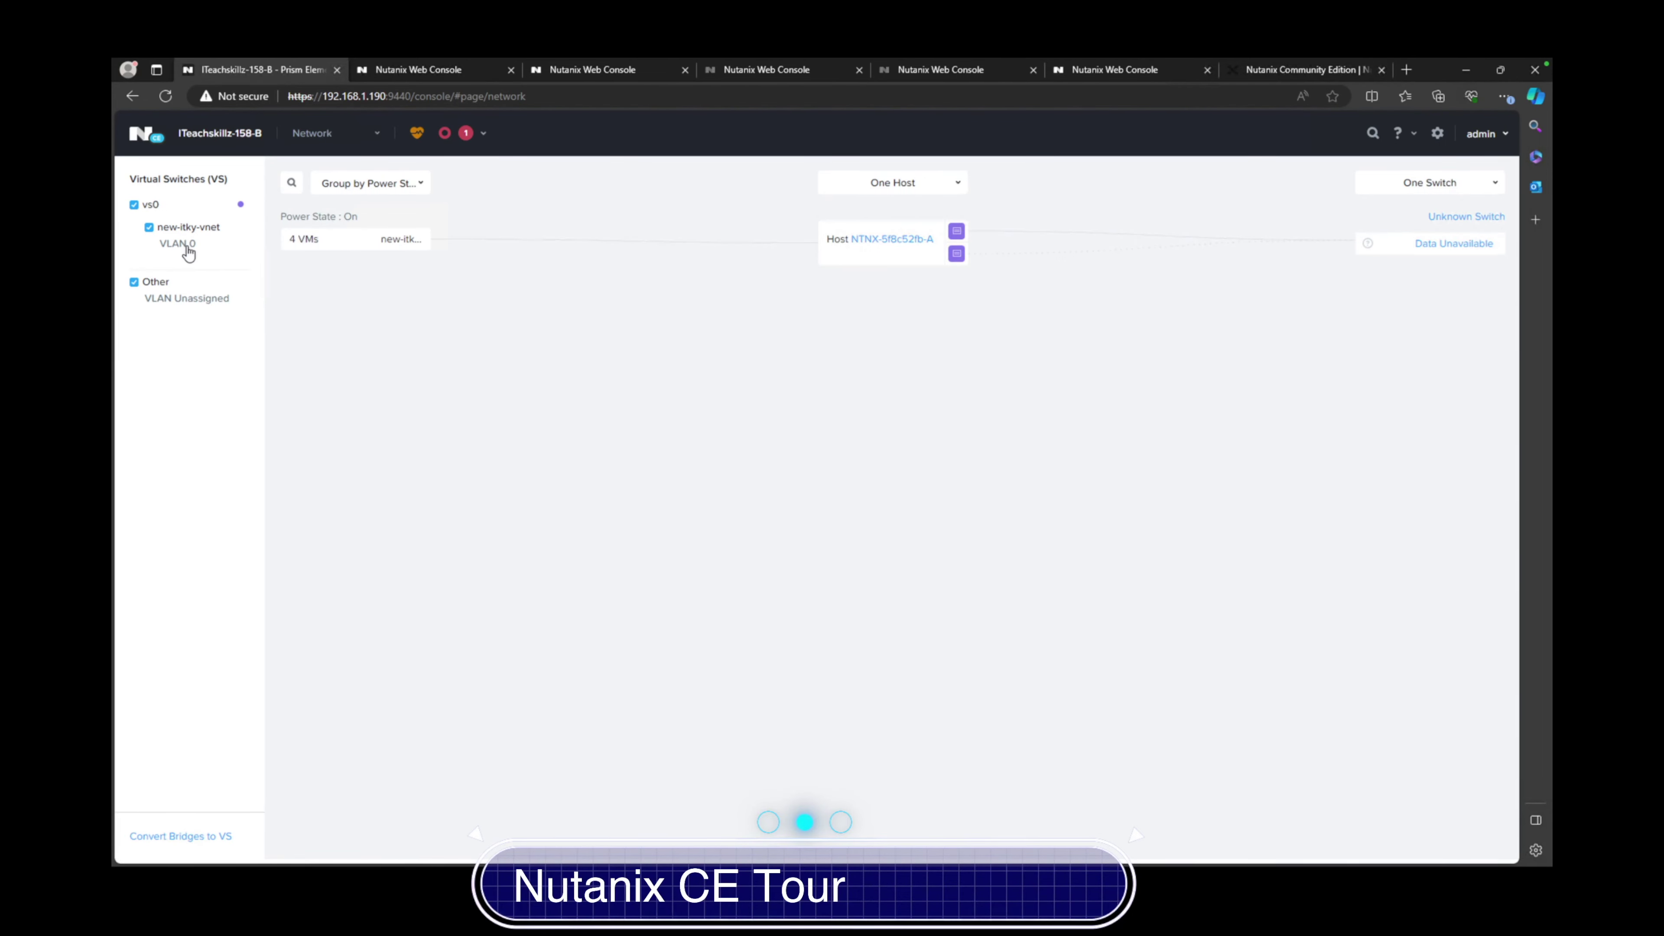
pyautogui.click(319, 138)
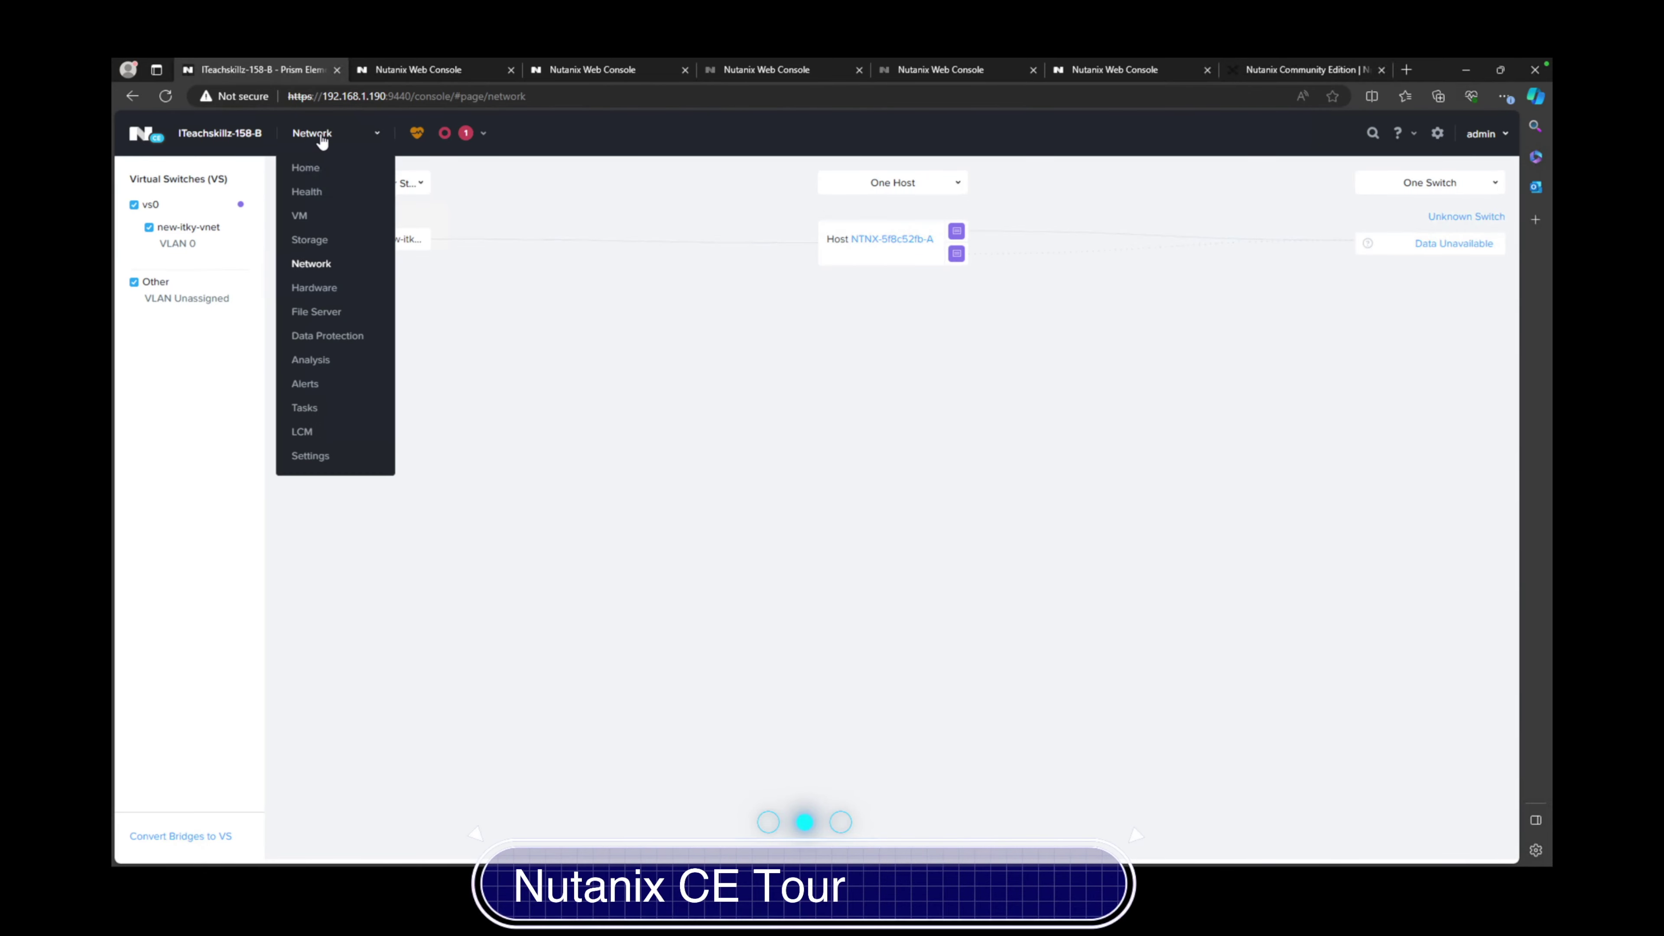
# Check the Hardware page's single host, its three online disks, then the empty switch list
pyautogui.click(301, 286)
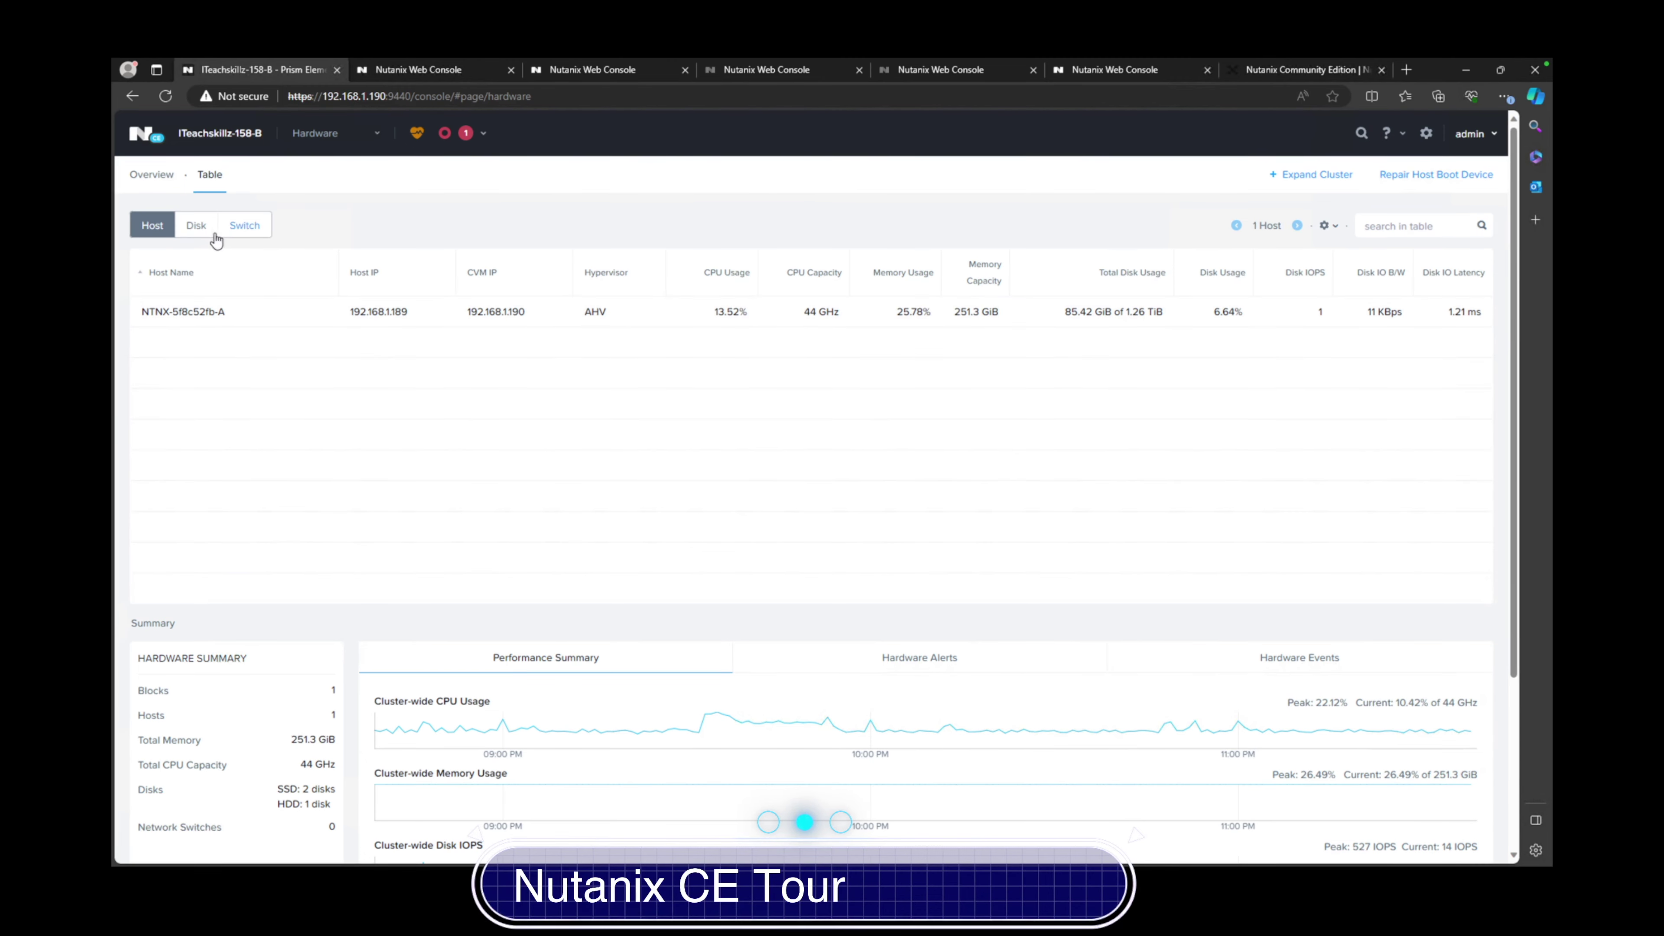
pyautogui.click(196, 225)
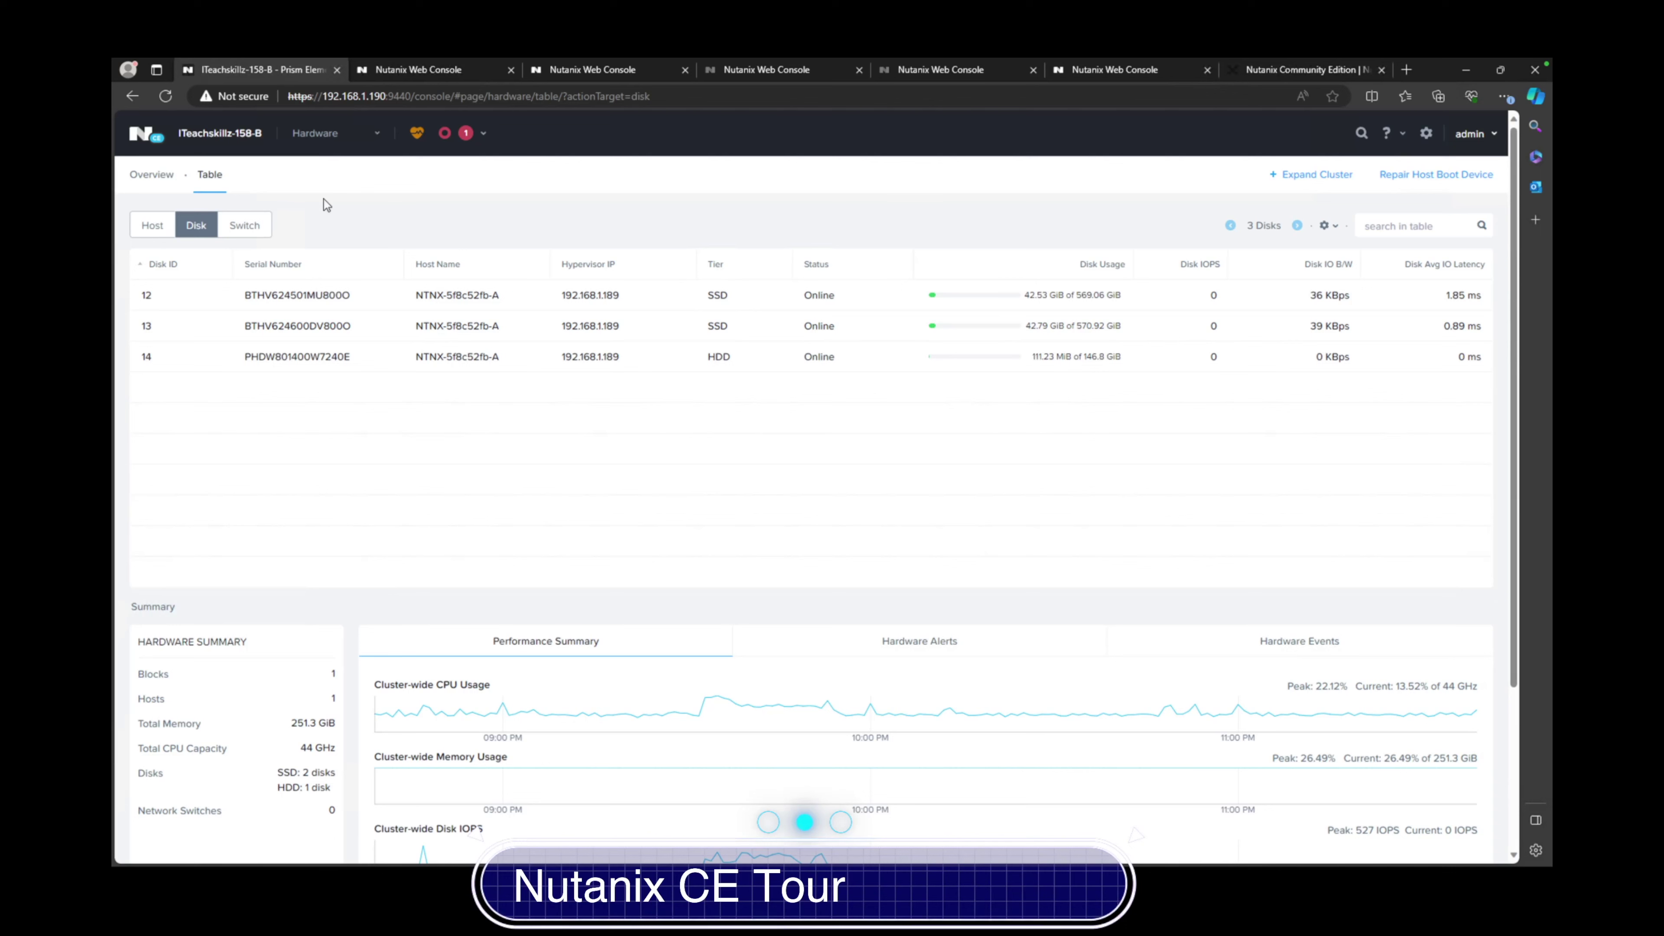
pyautogui.click(241, 227)
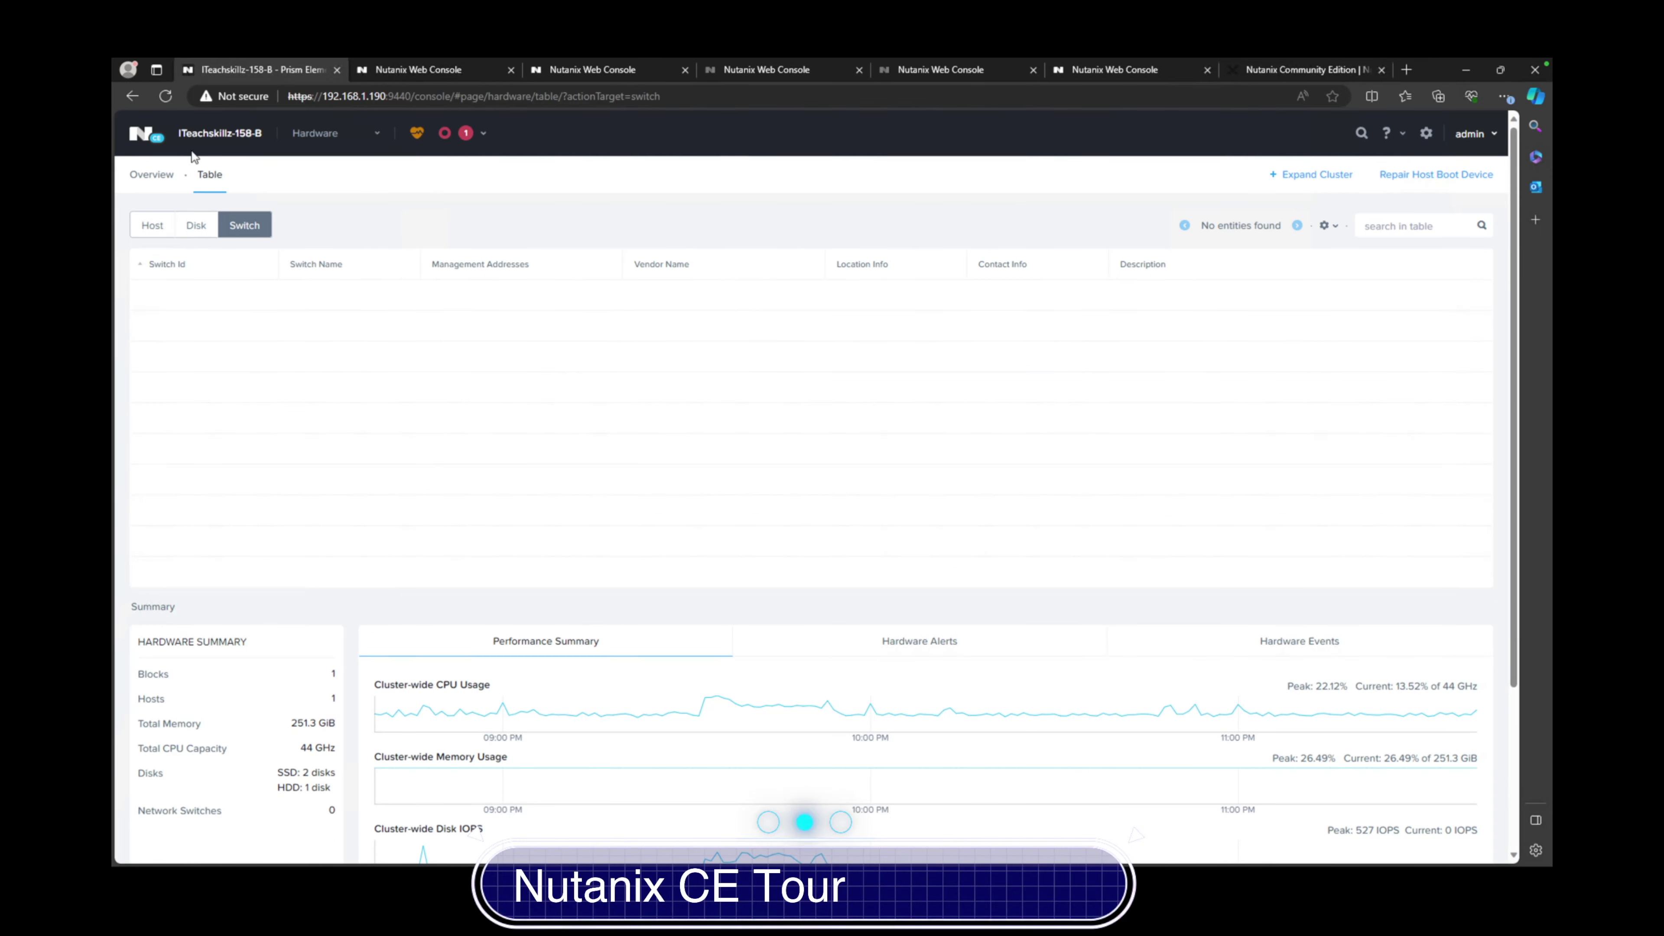
pyautogui.click(315, 133)
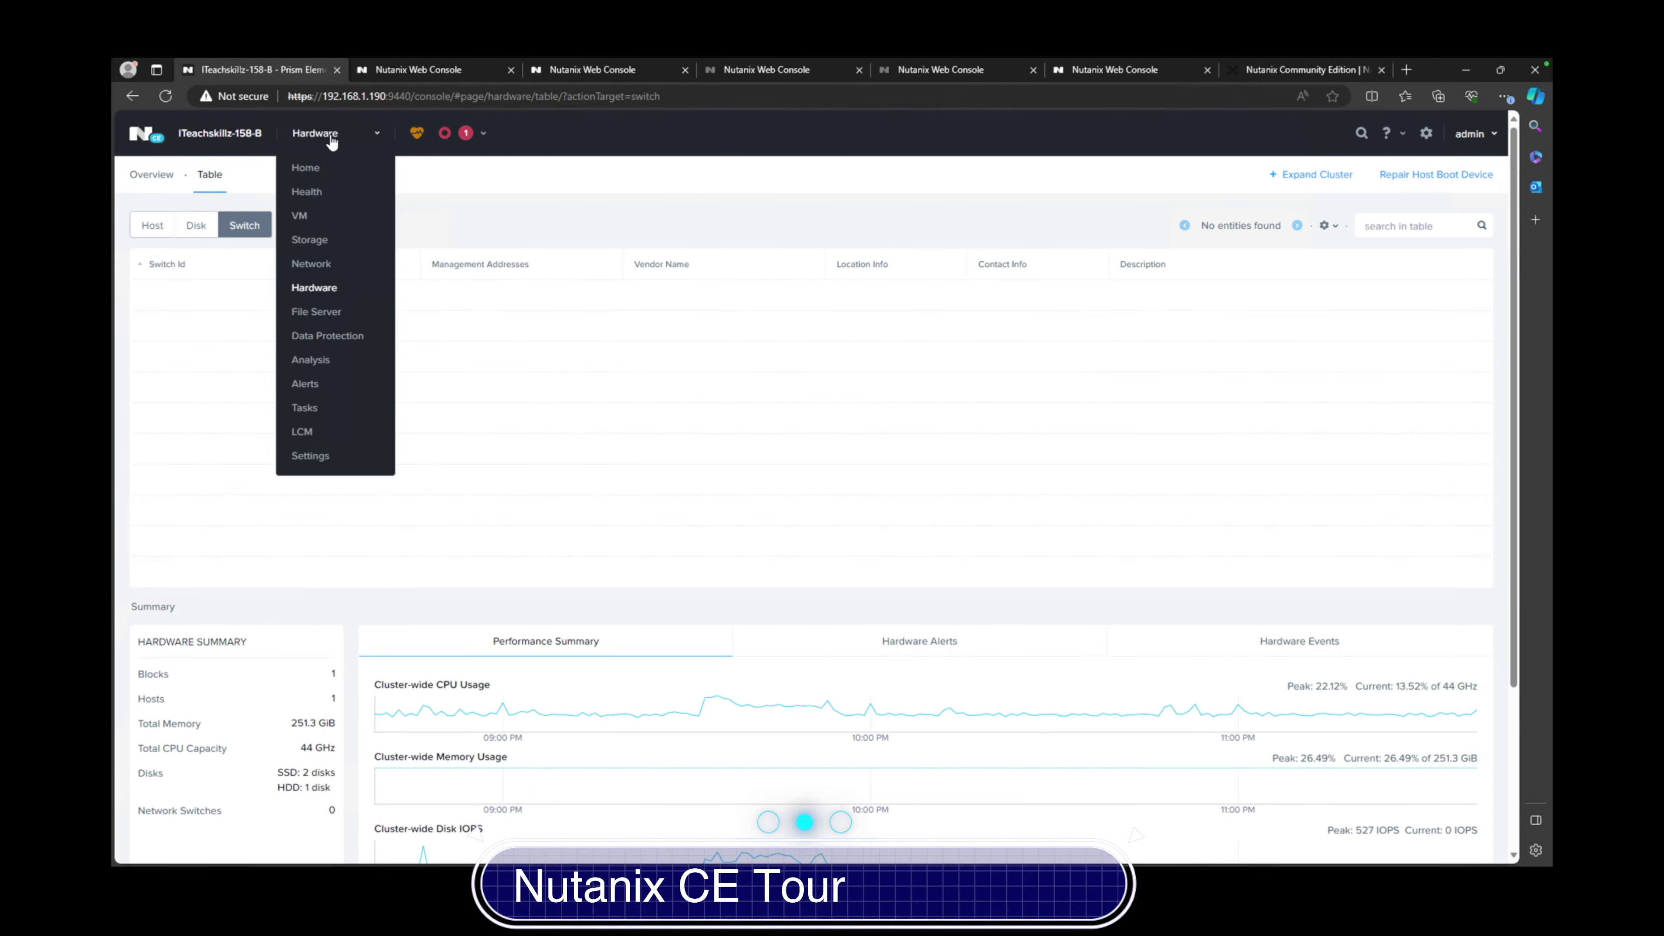
# Visit the File Server page, then Data Protection, dismissing the protection domain warning
pyautogui.click(314, 312)
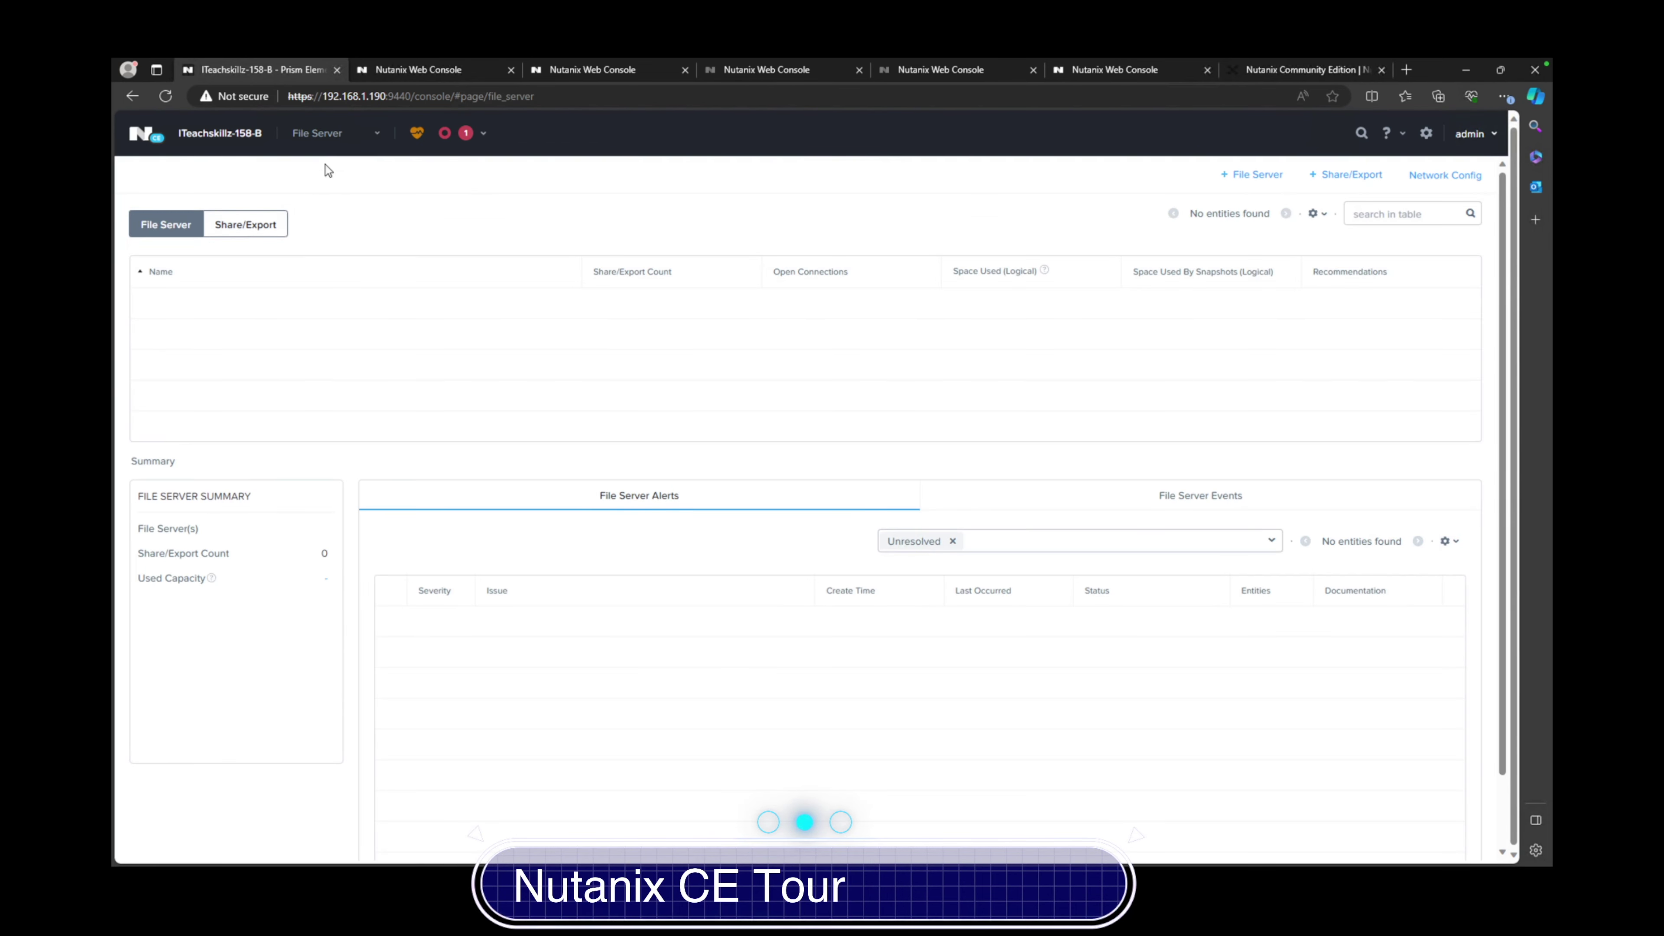
pyautogui.click(344, 148)
pyautogui.click(327, 336)
pyautogui.click(971, 537)
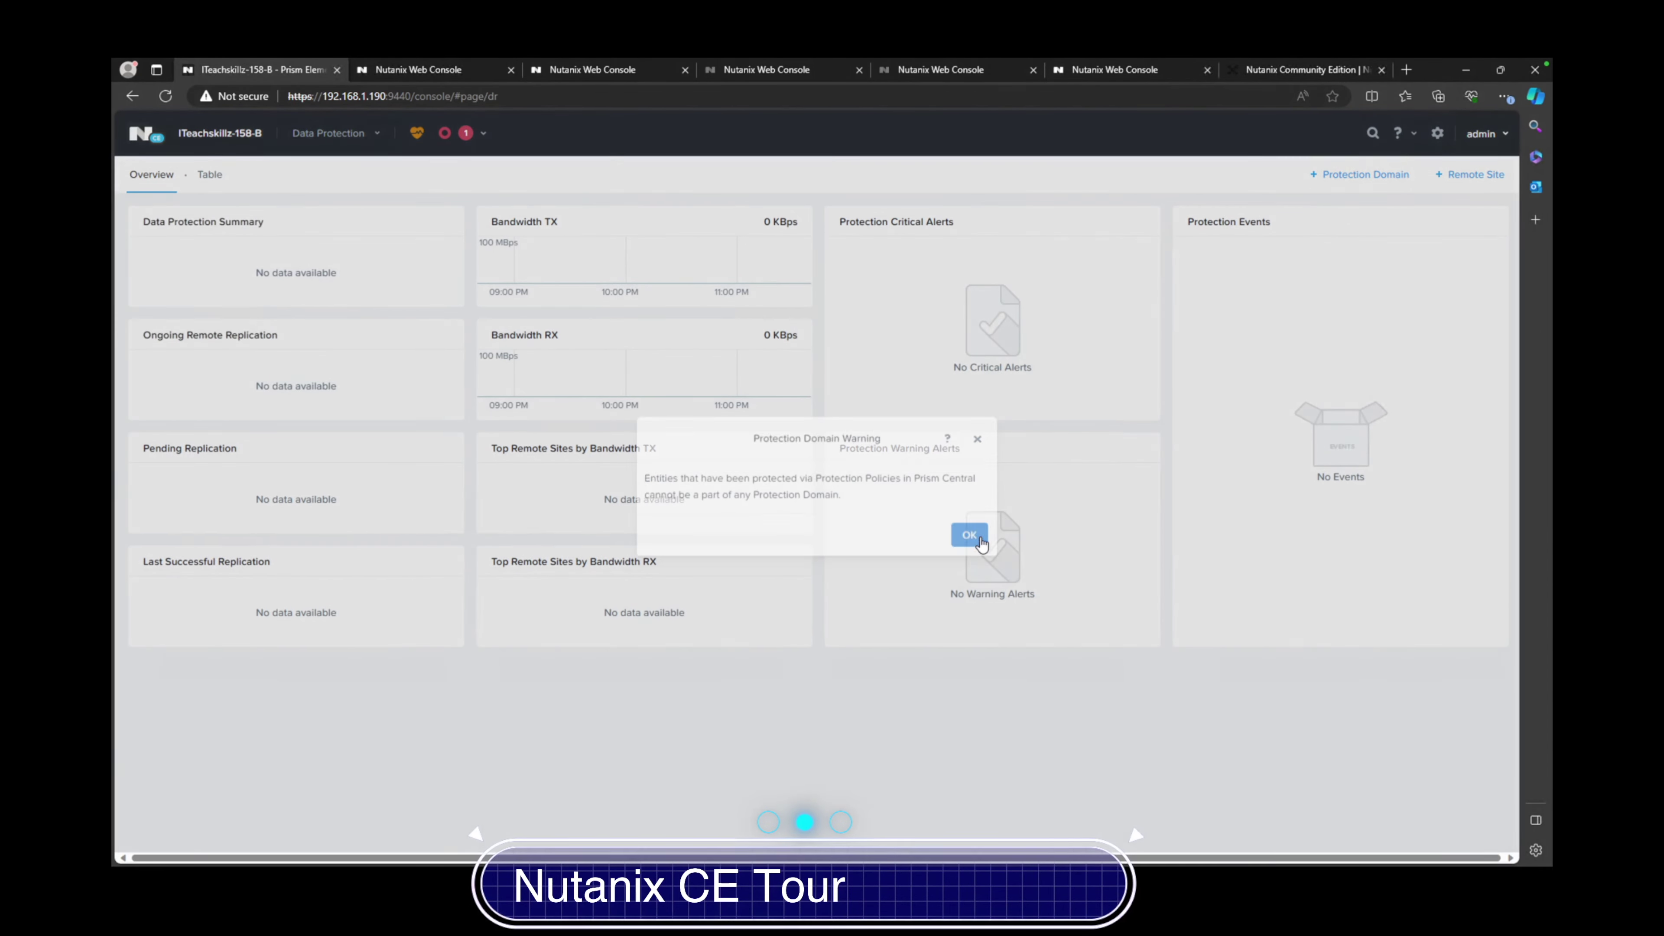
# View the Analysis page with its alerts and events timeline
pyautogui.click(331, 133)
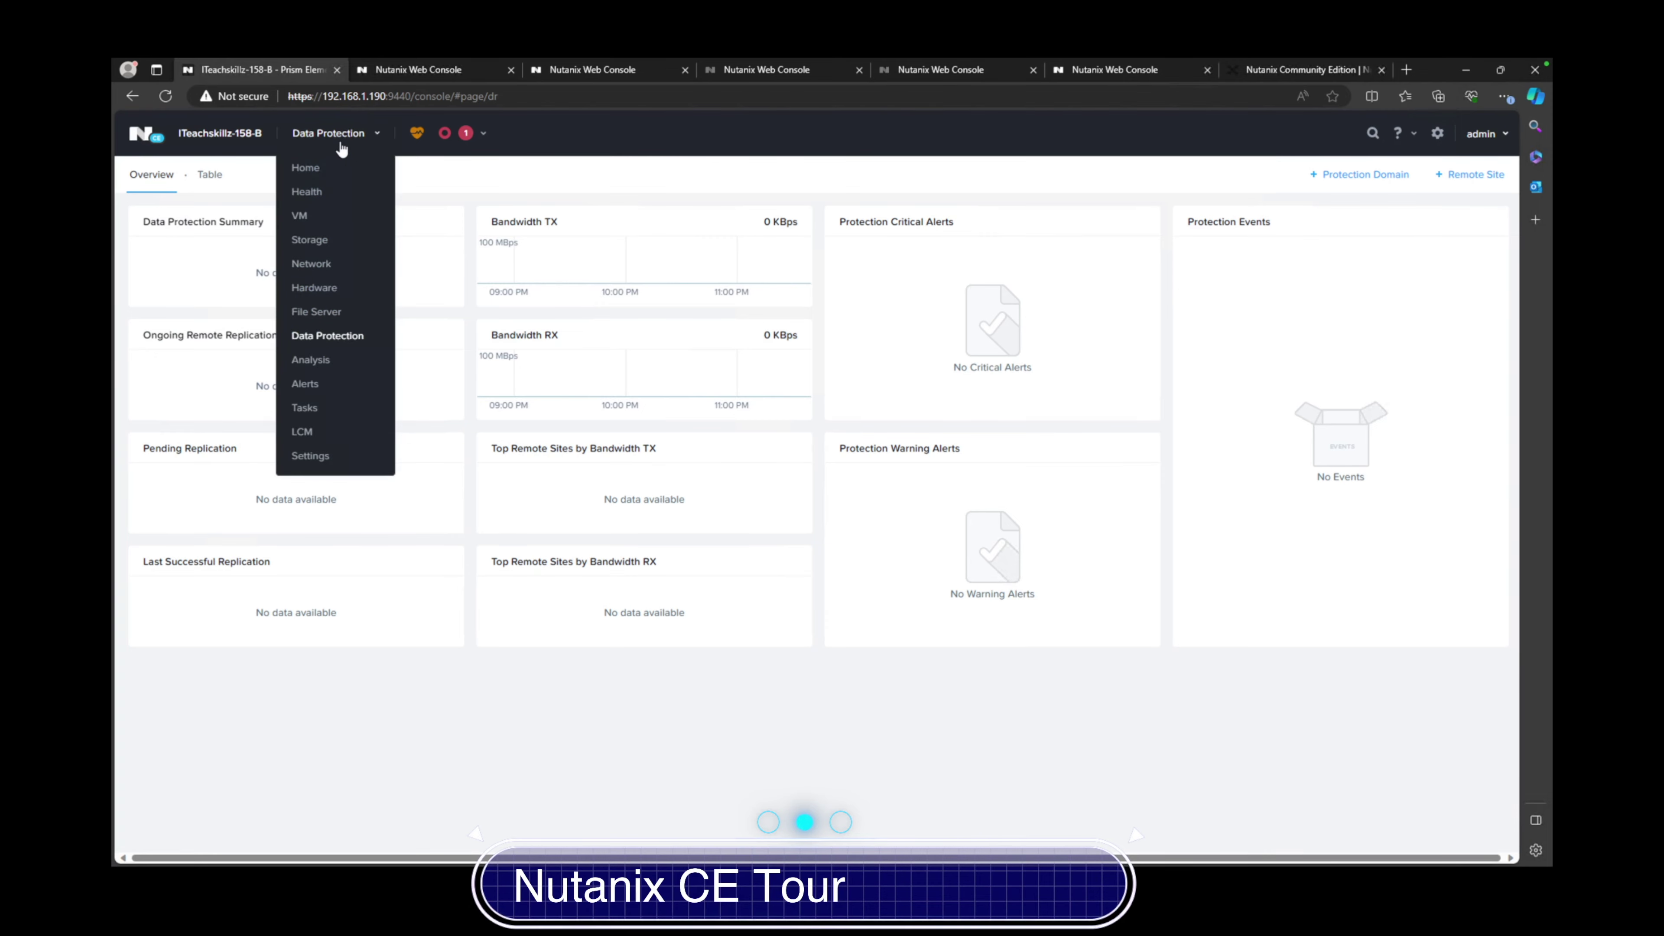
pyautogui.click(310, 360)
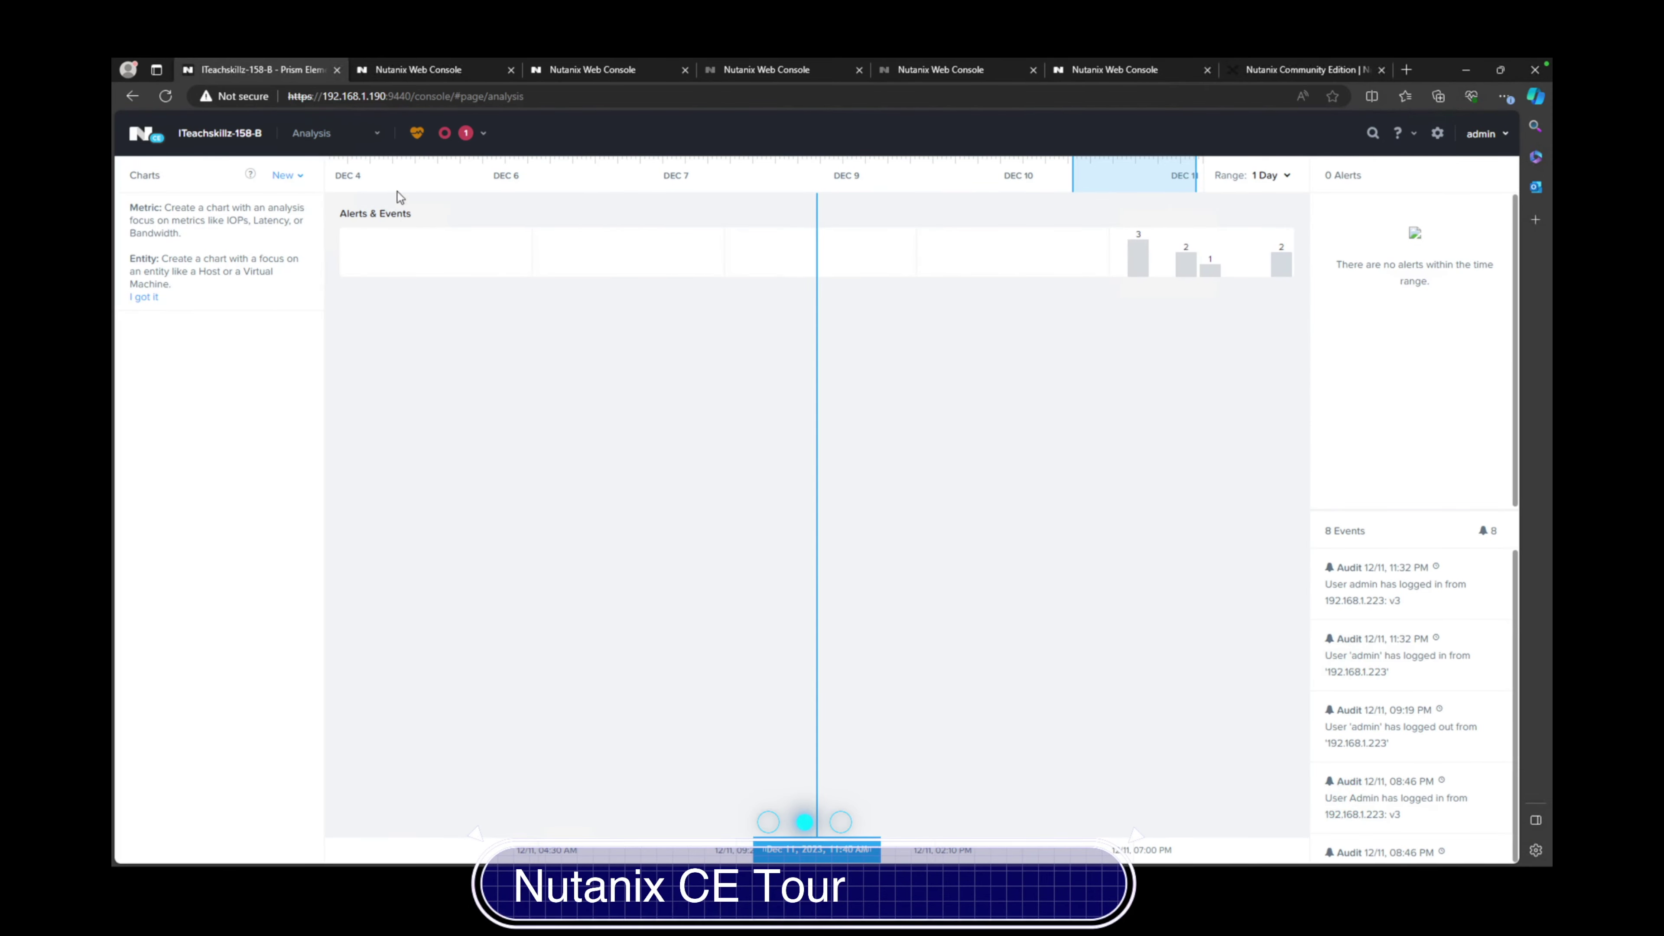
pyautogui.click(373, 140)
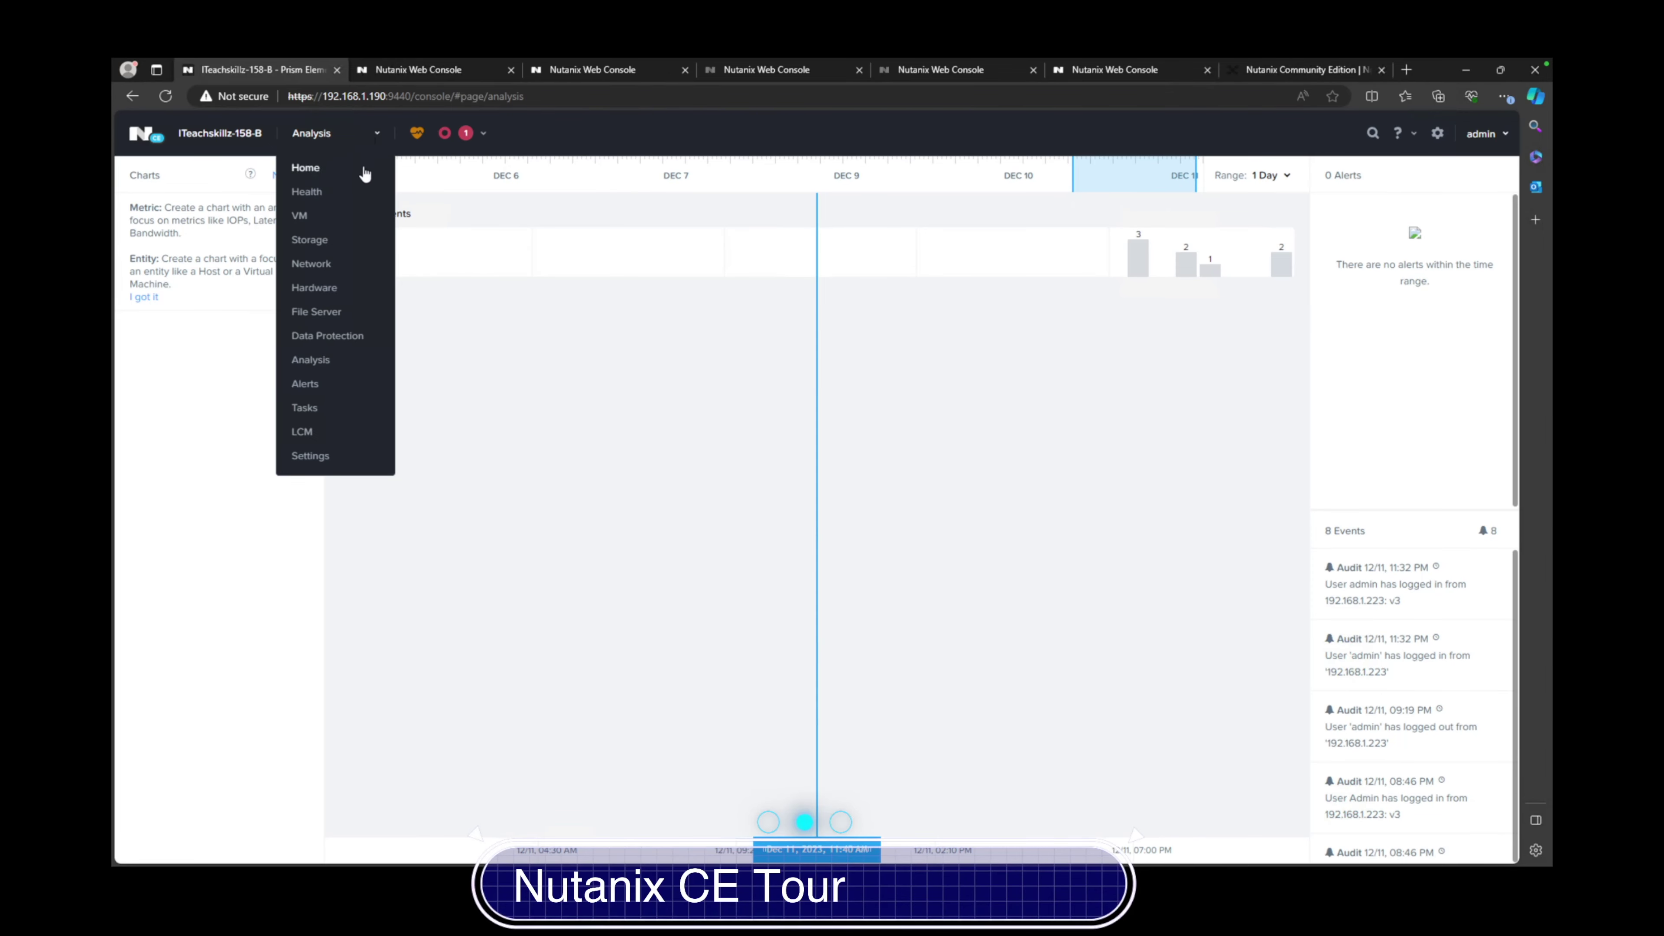
pyautogui.click(724, 550)
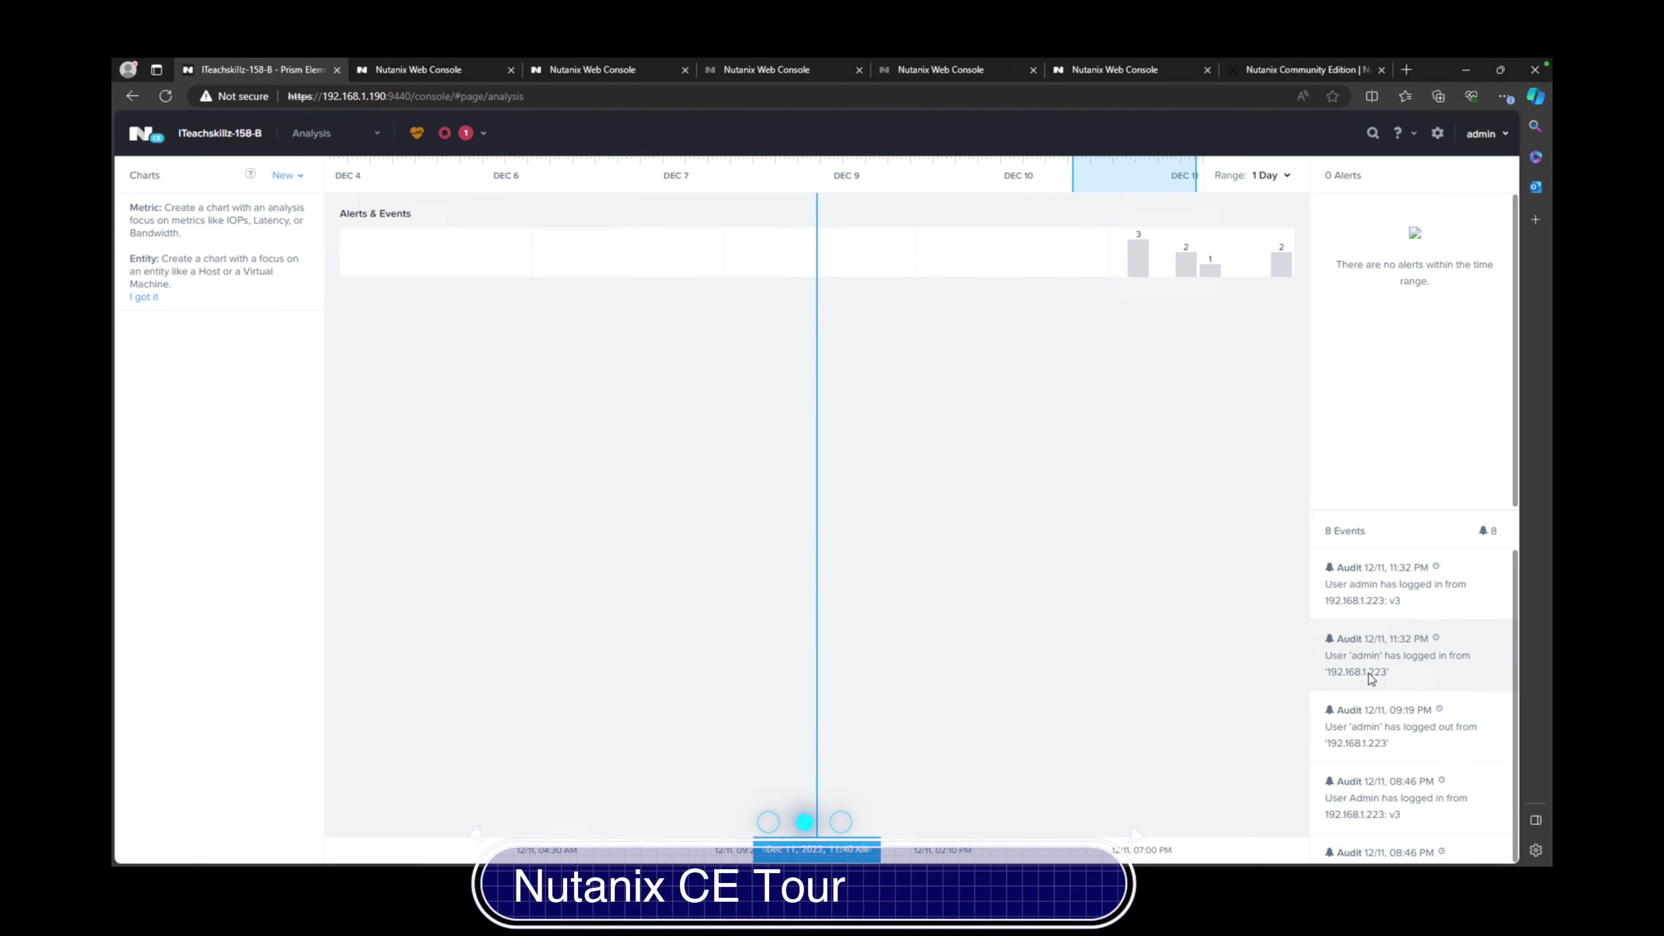
pyautogui.scroll(-4, 1378, 635)
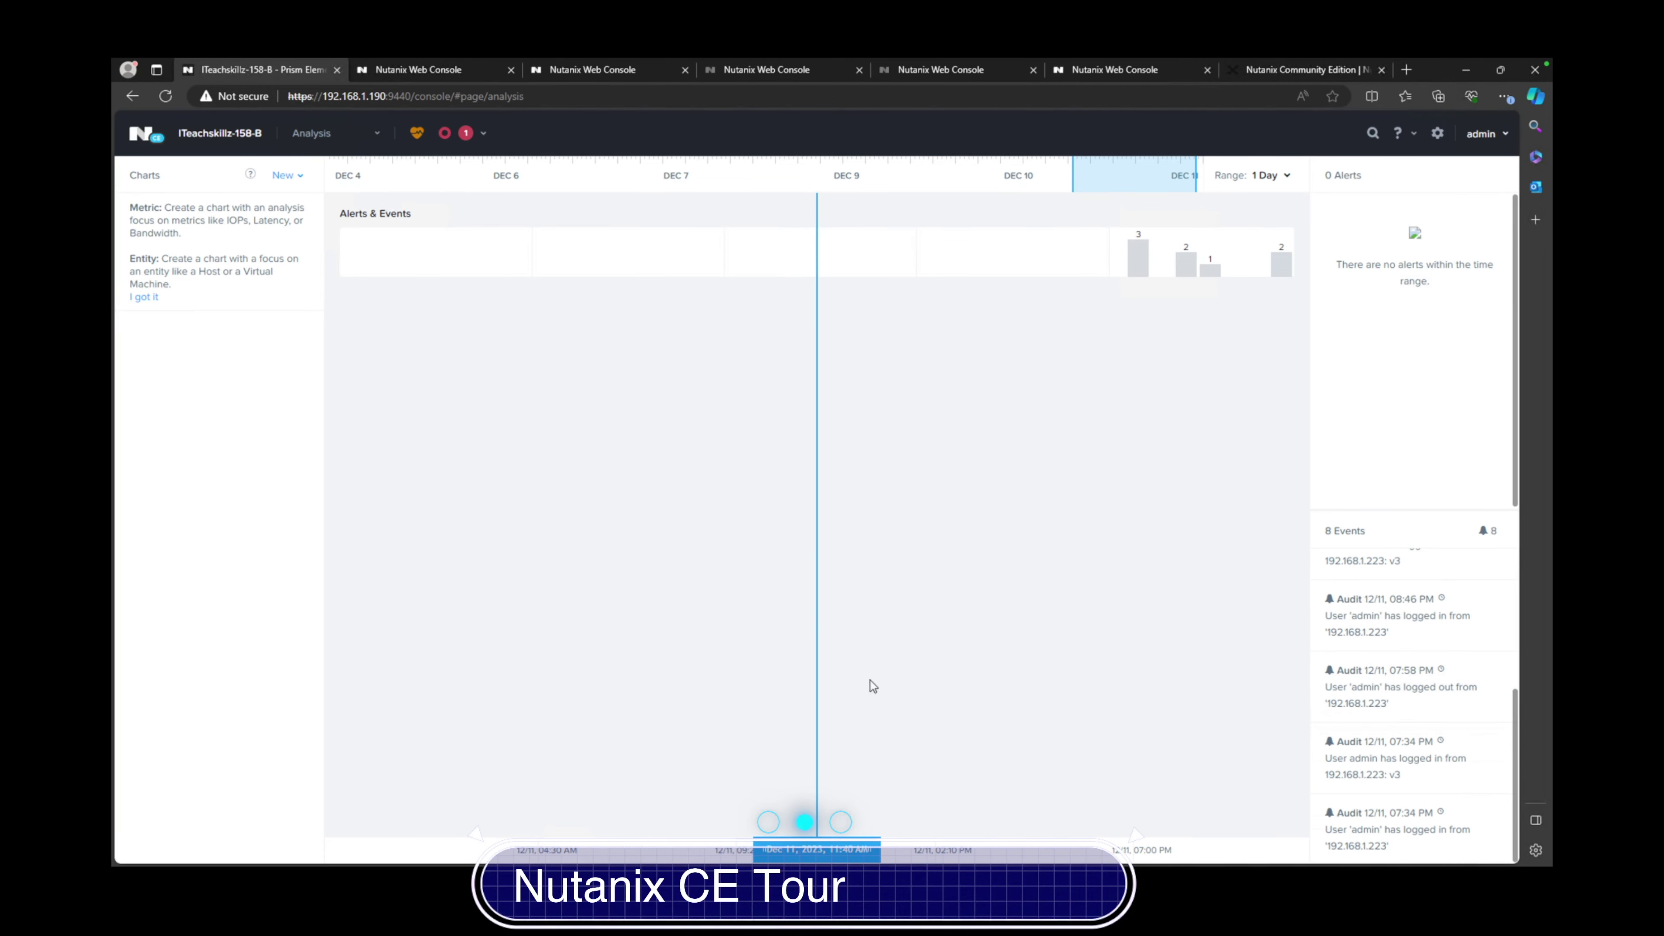
pyautogui.click(368, 137)
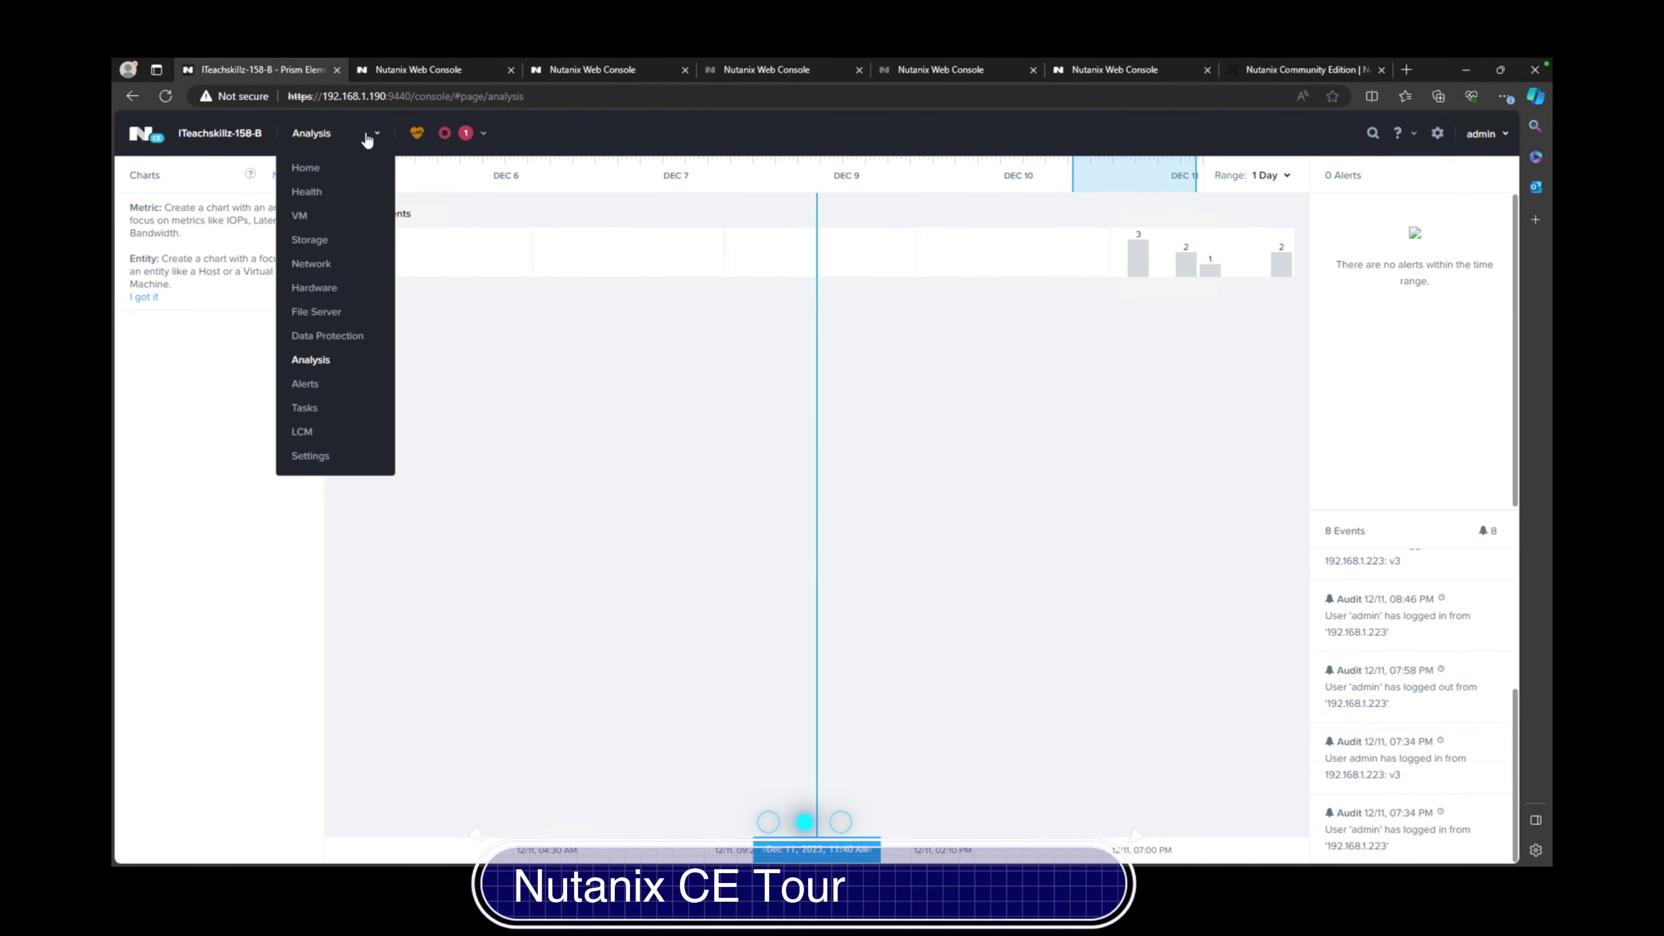
# Open the Alerts page and look over its alert policies and event list
pyautogui.click(300, 383)
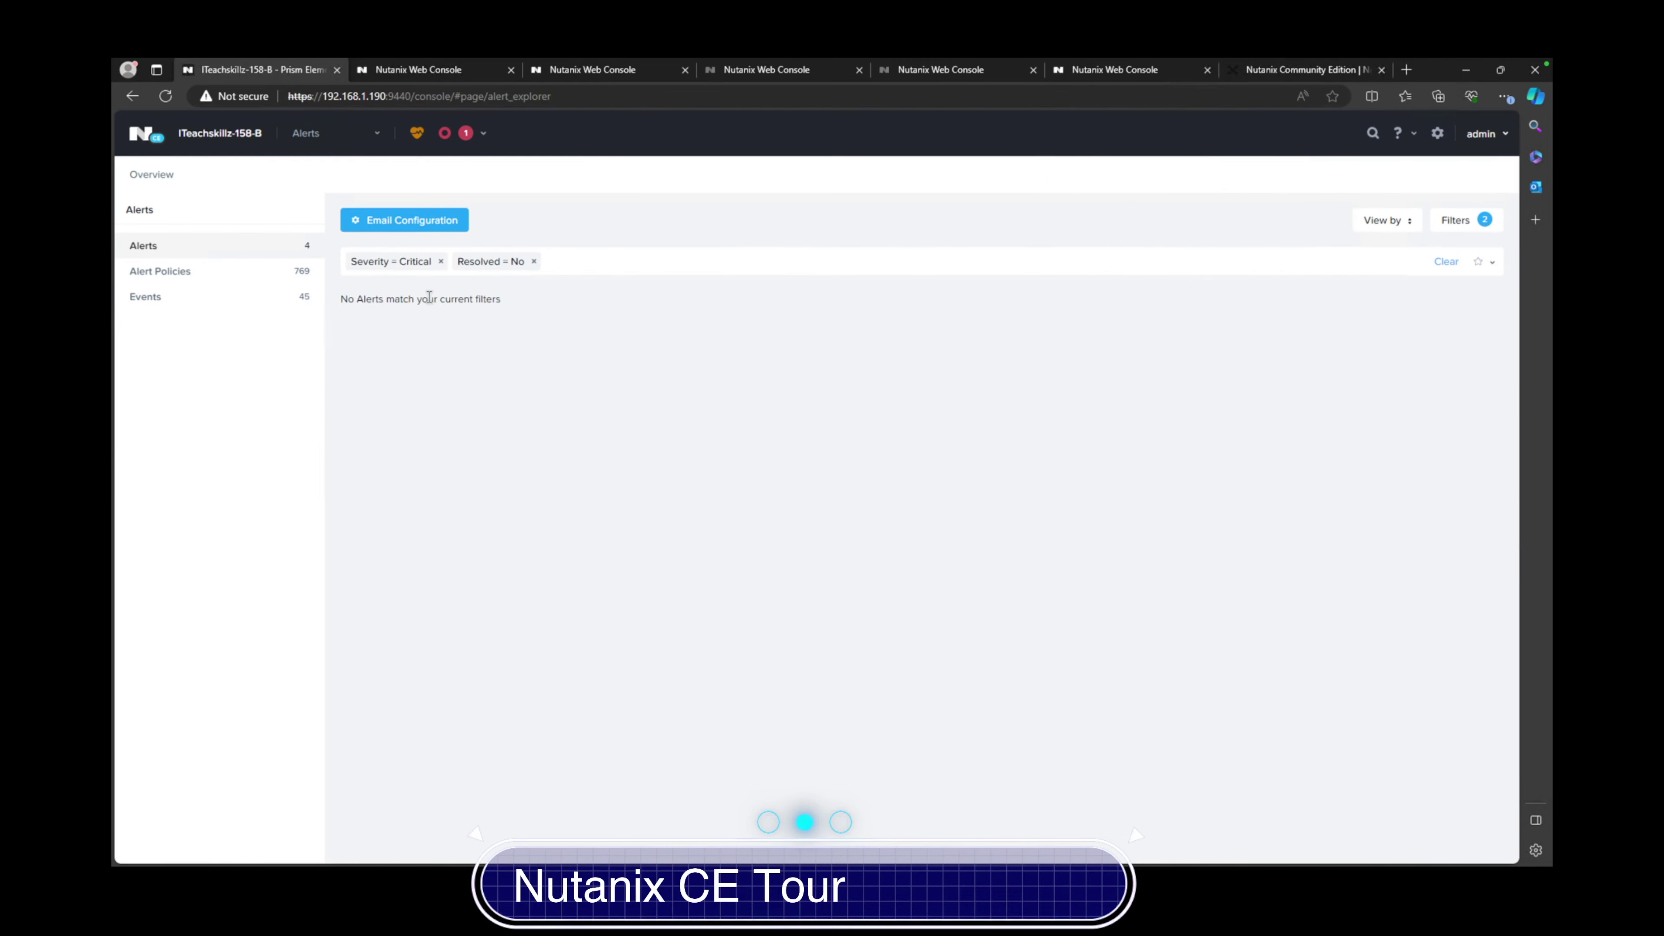
pyautogui.click(280, 283)
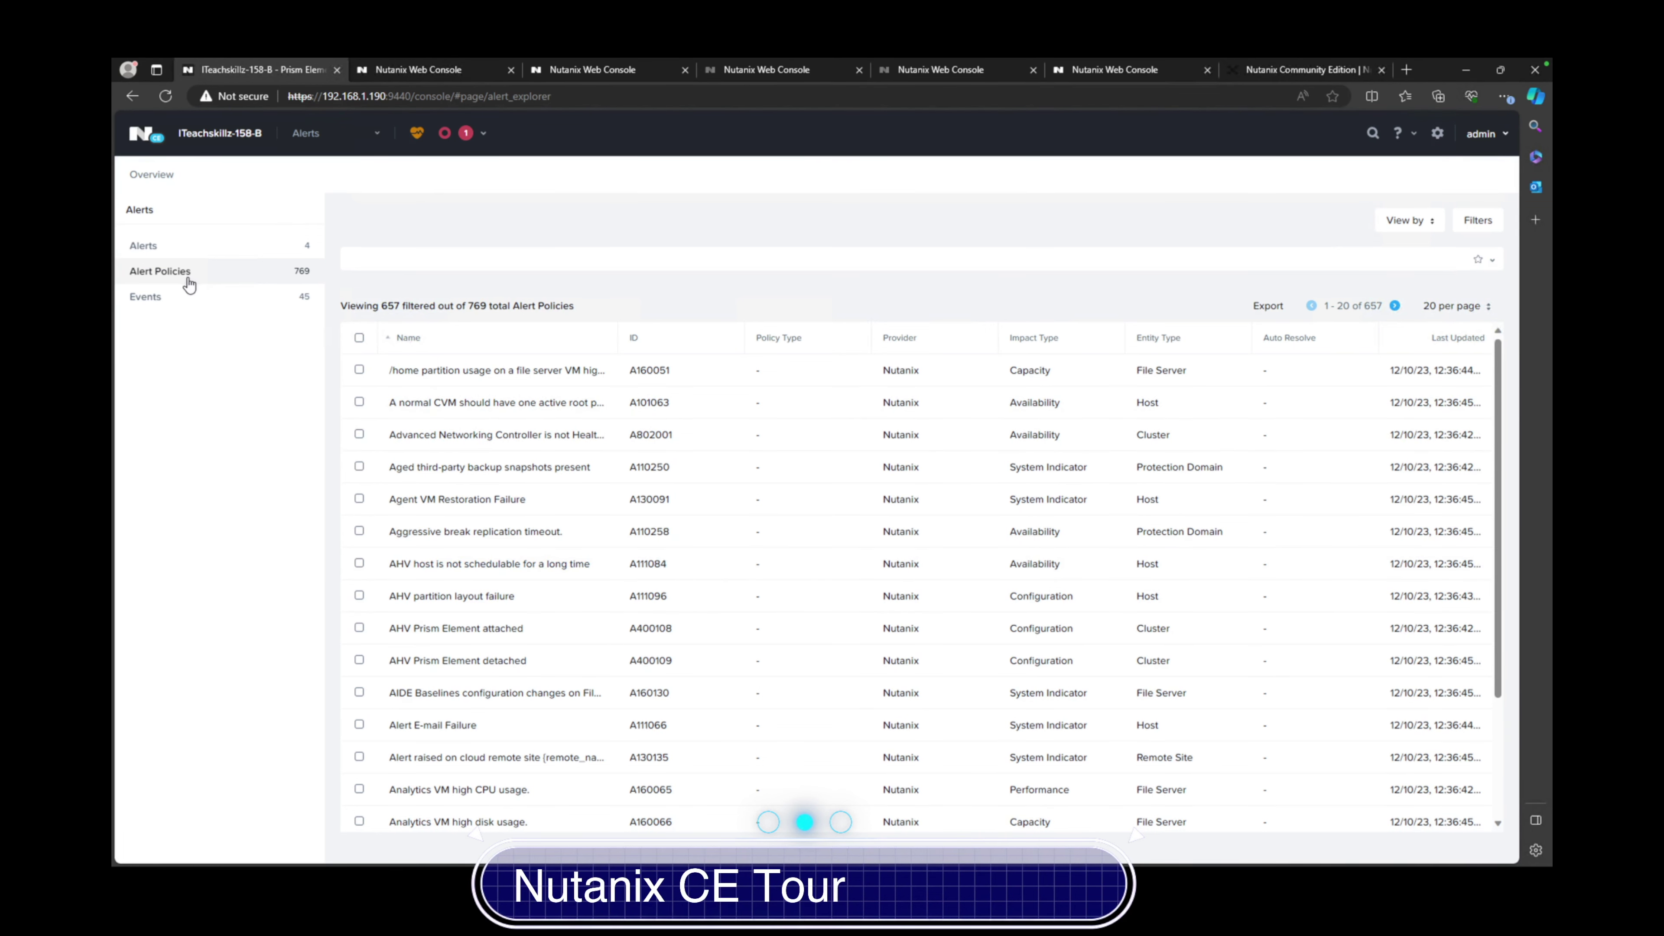
pyautogui.click(185, 296)
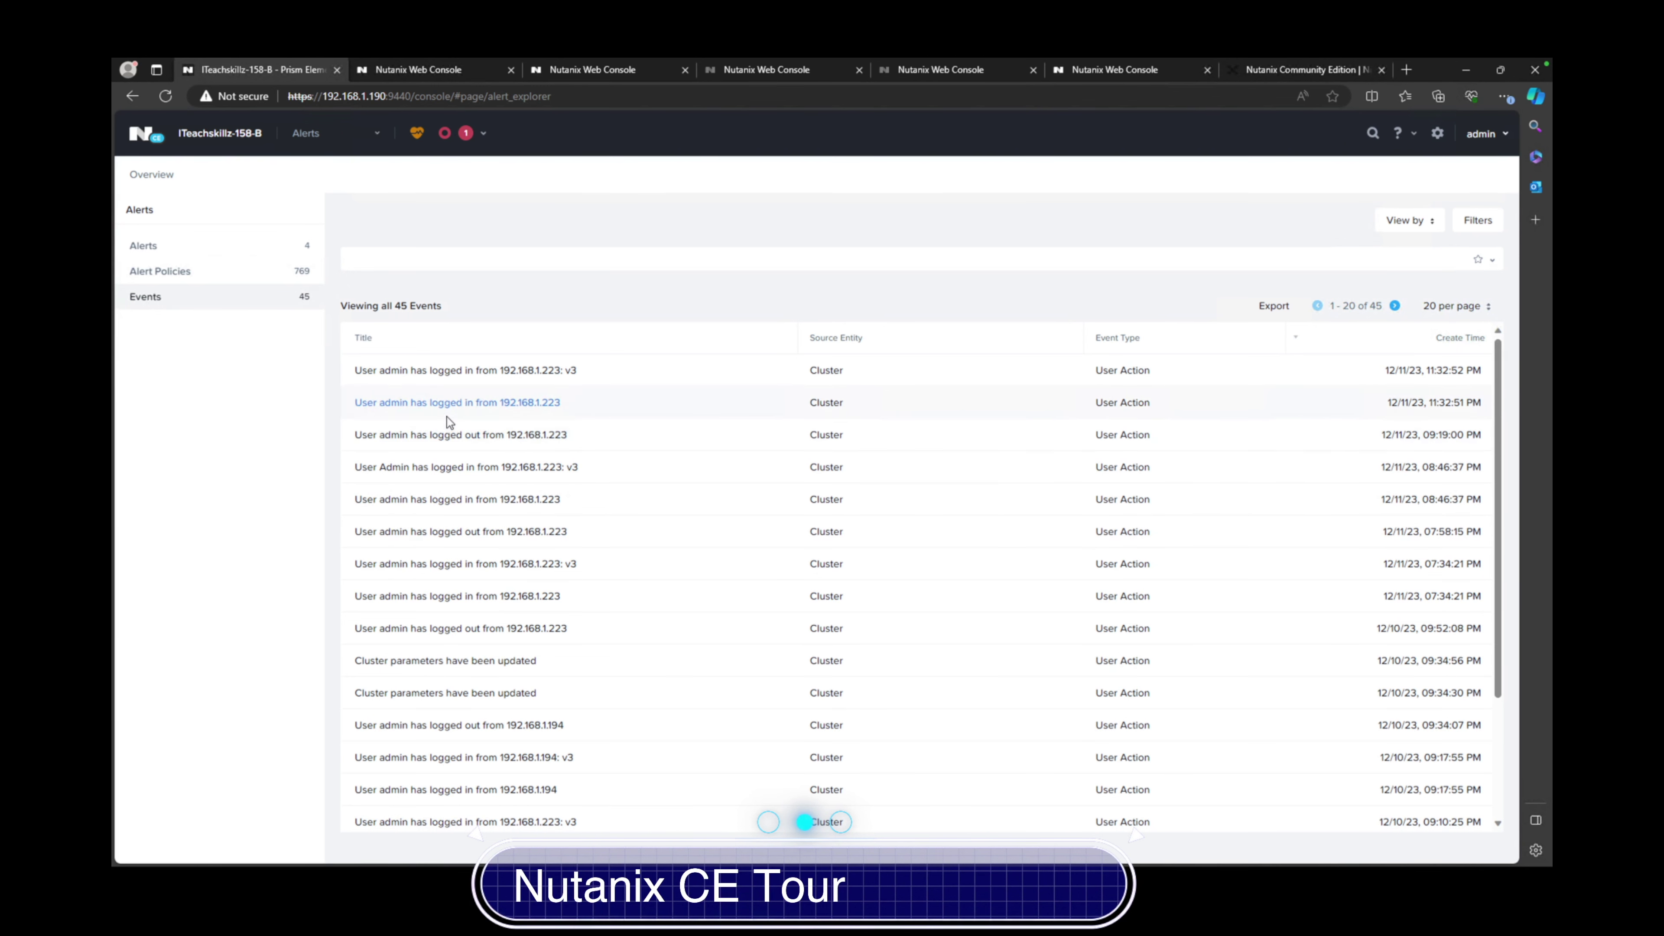
# Review the task history of 39 tasks, then the LCM update page
pyautogui.click(331, 136)
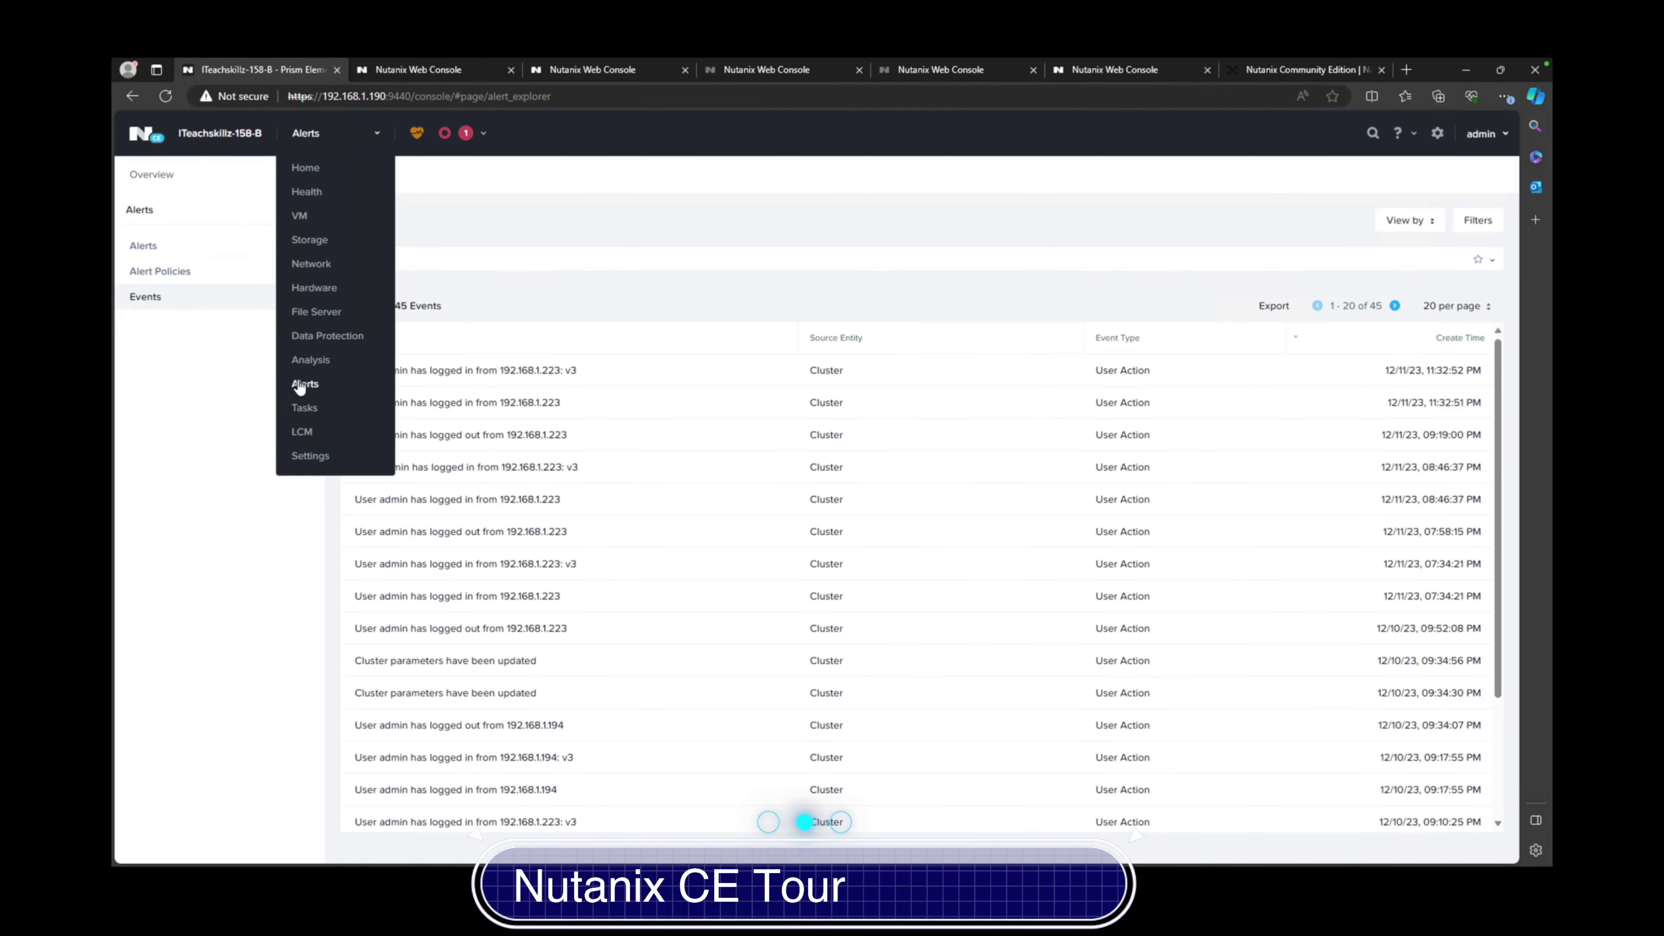
pyautogui.click(304, 409)
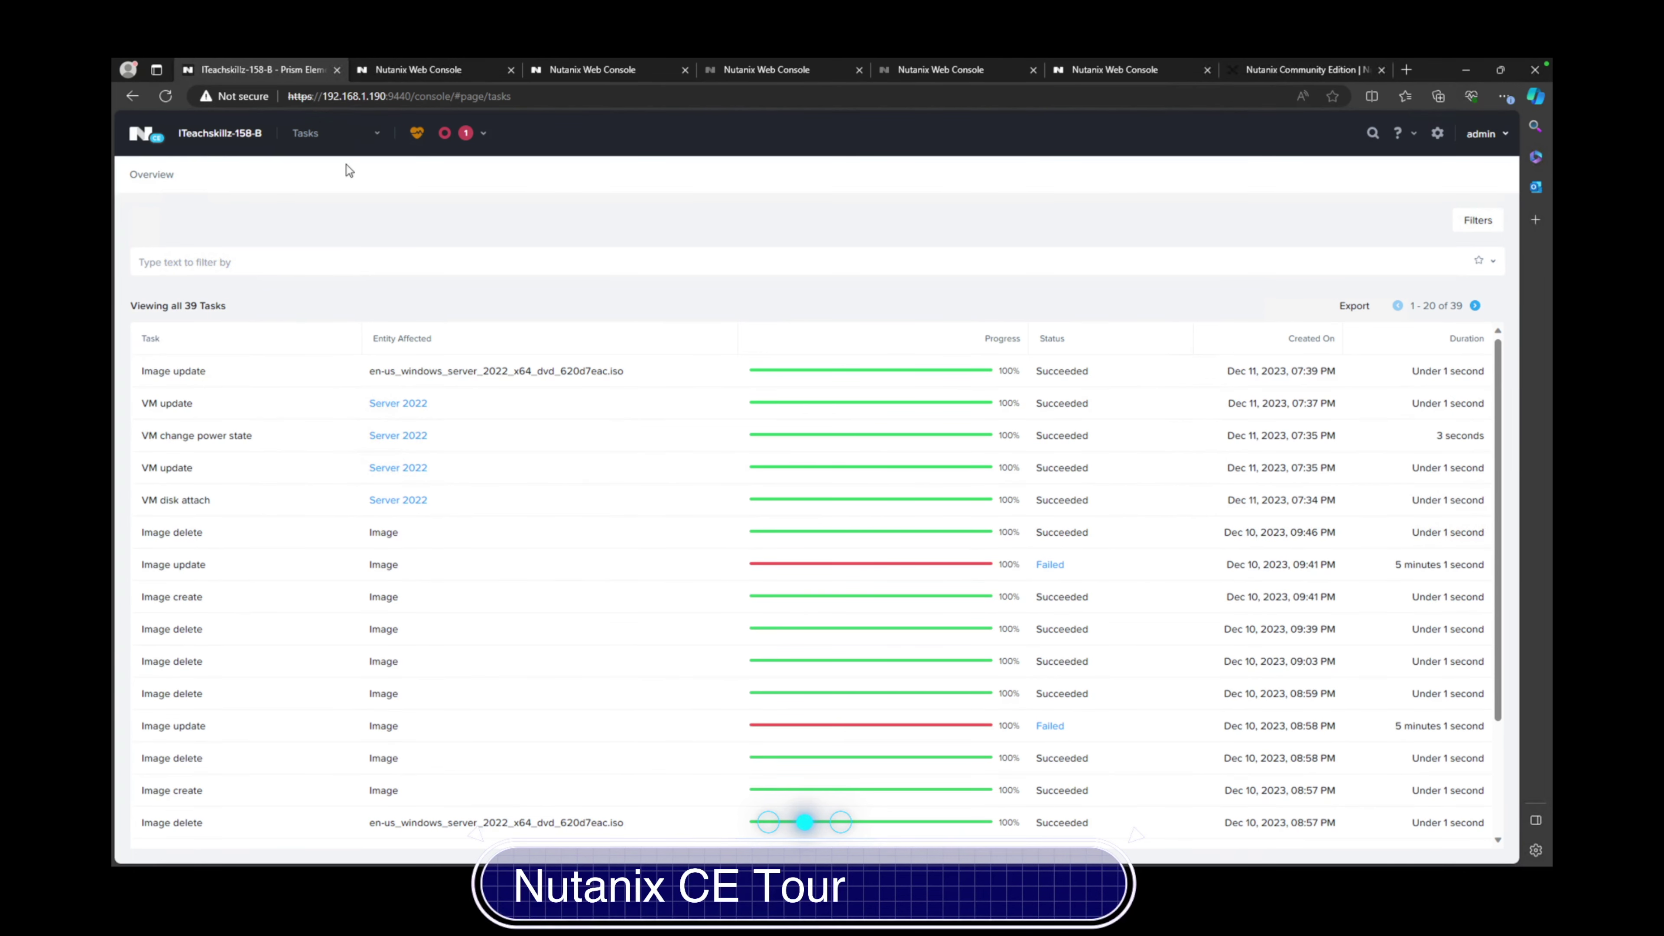
pyautogui.click(360, 140)
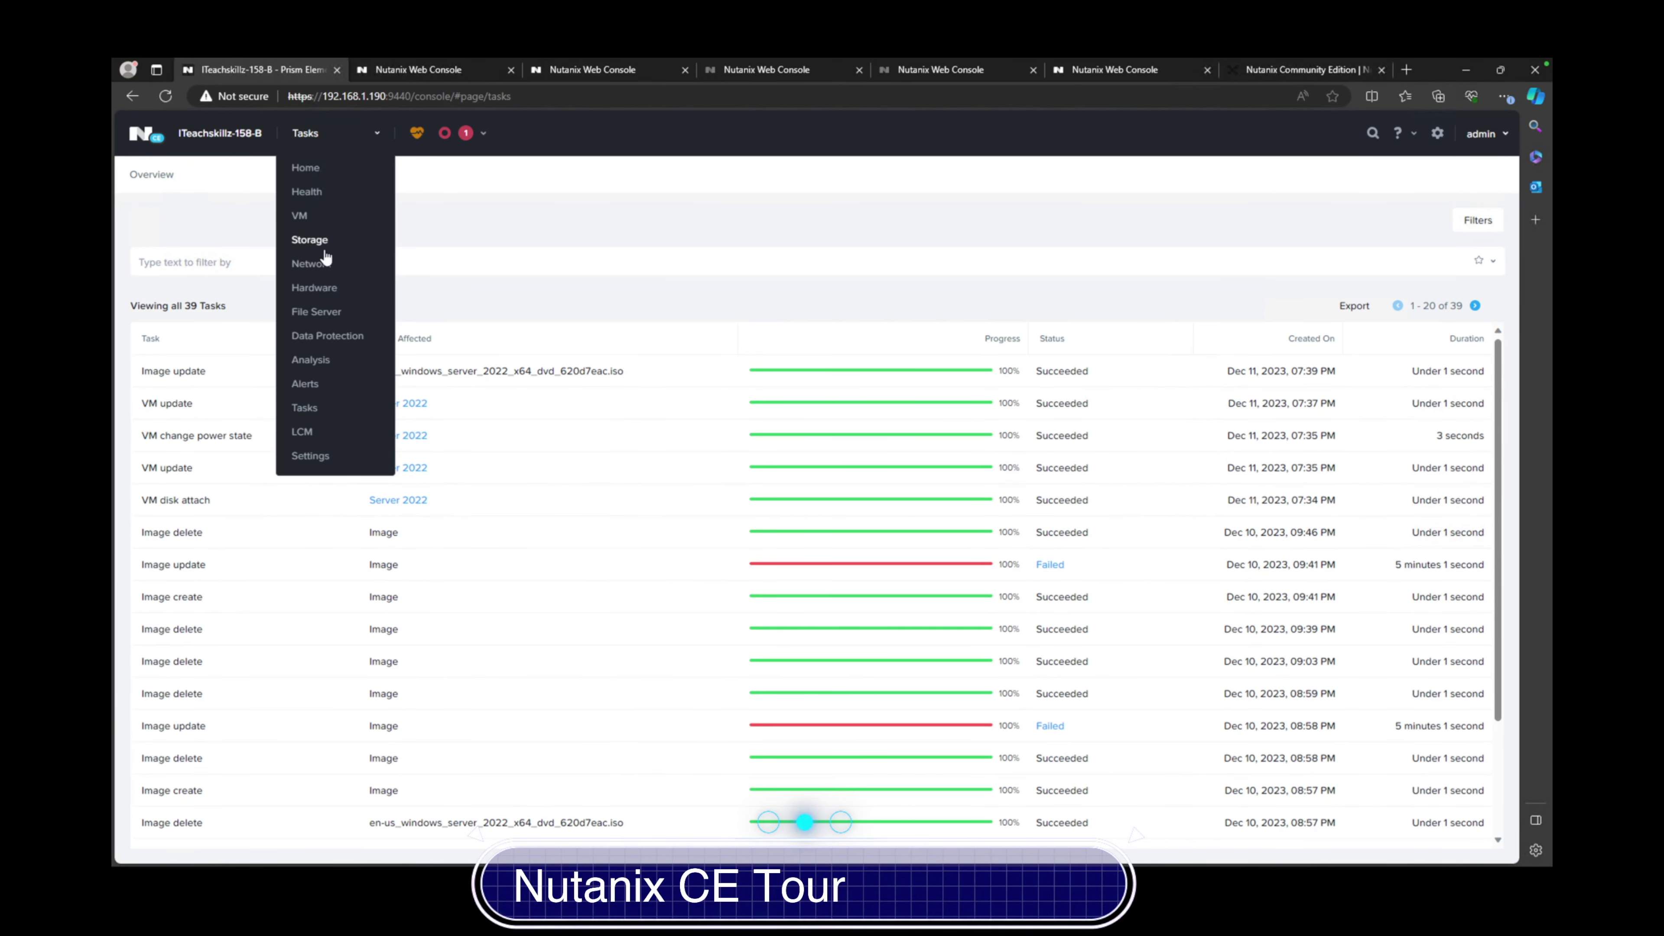
pyautogui.click(293, 433)
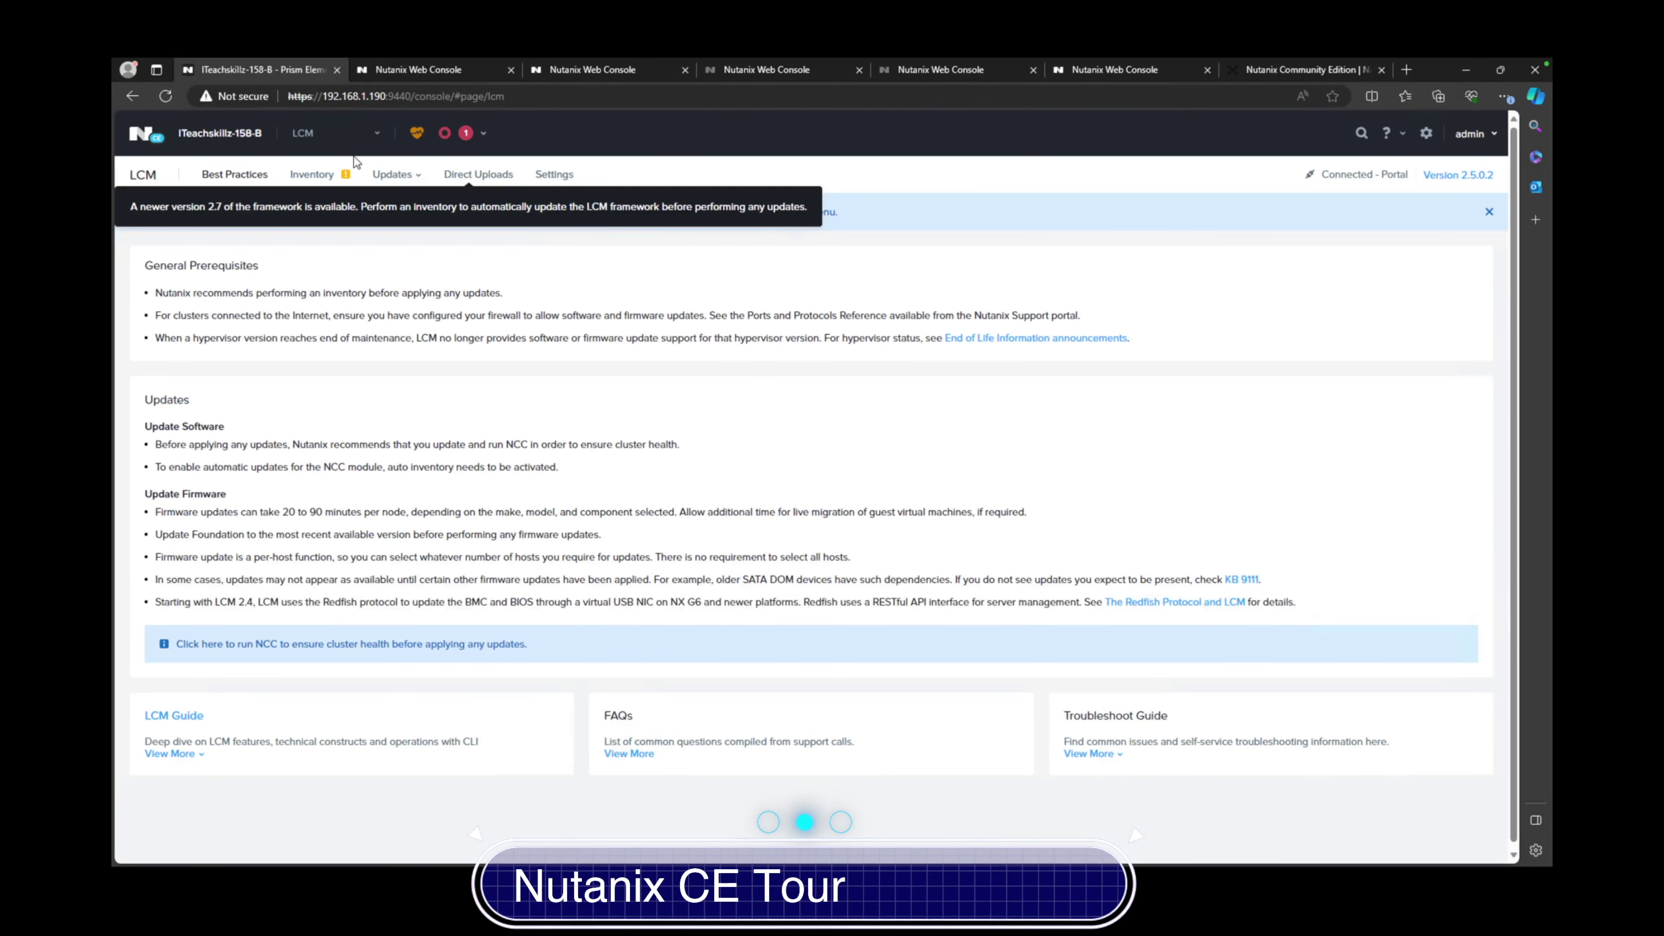
pyautogui.click(372, 133)
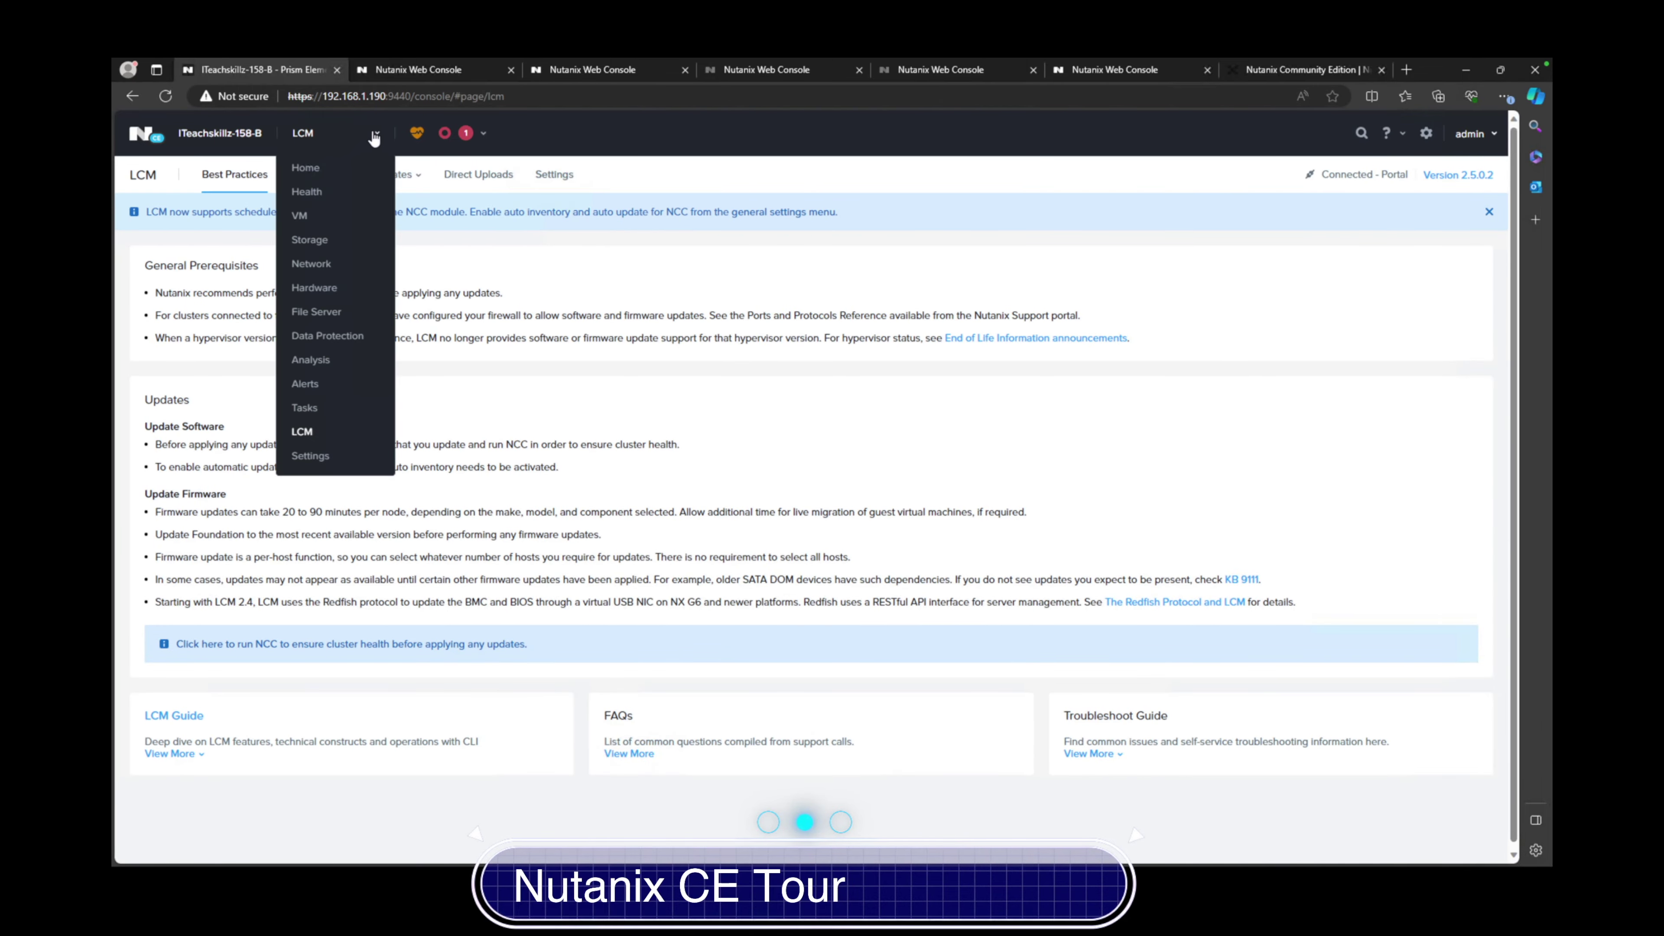
# Go to Settings and view the Cluster Details page
pyautogui.click(309, 456)
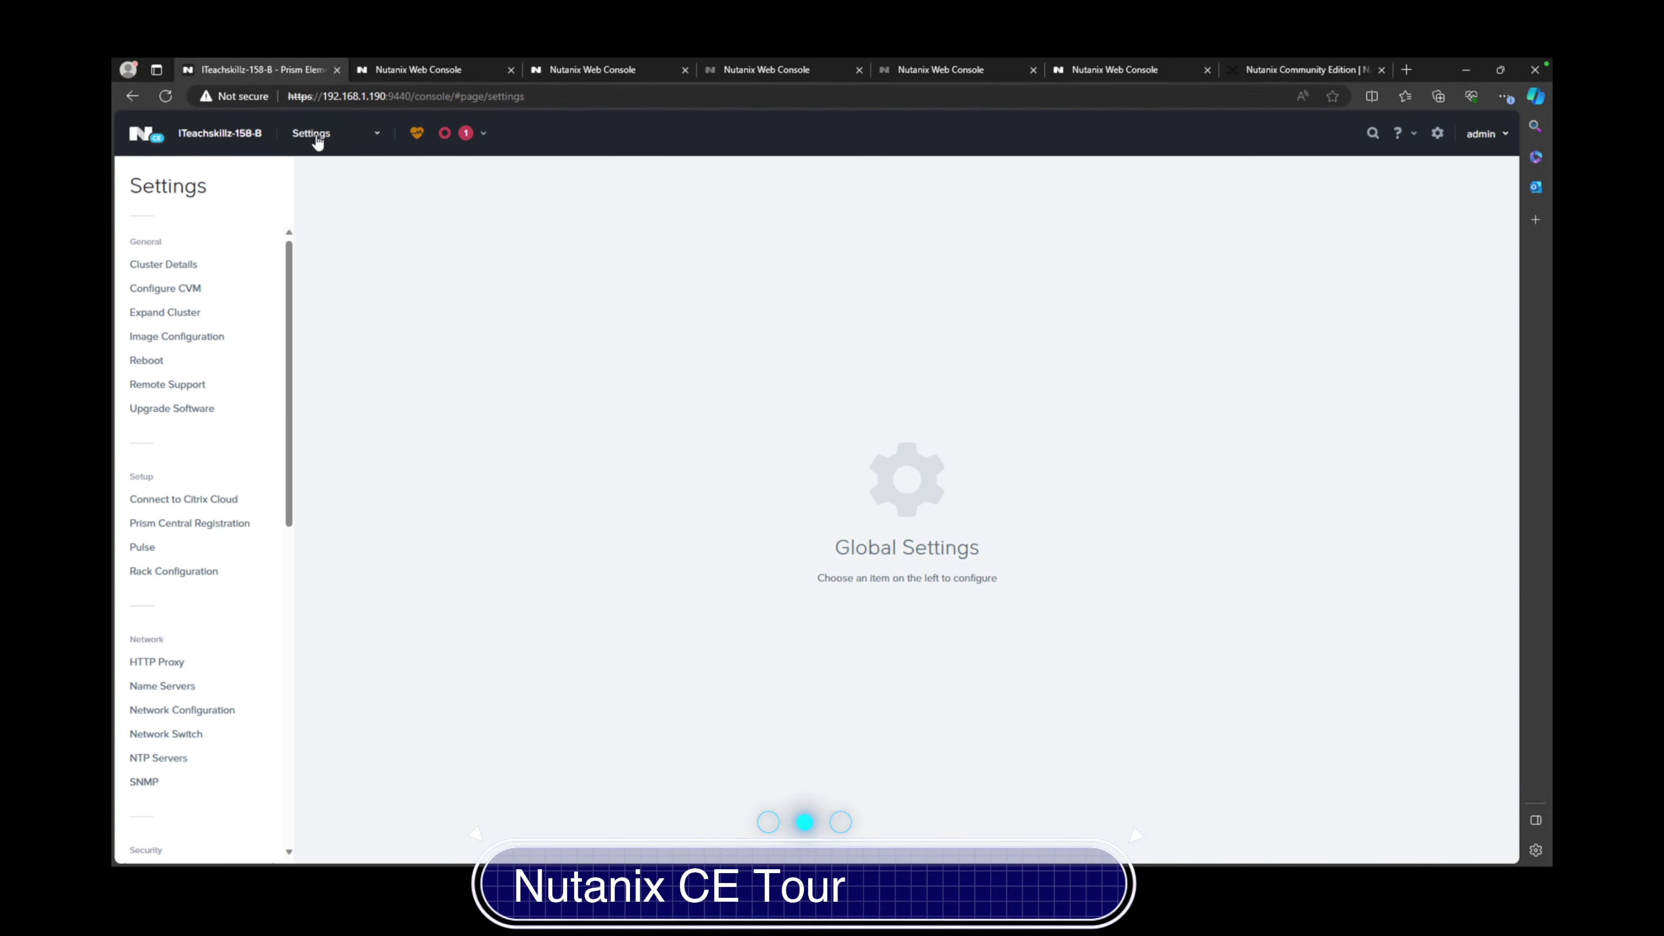
pyautogui.click(349, 134)
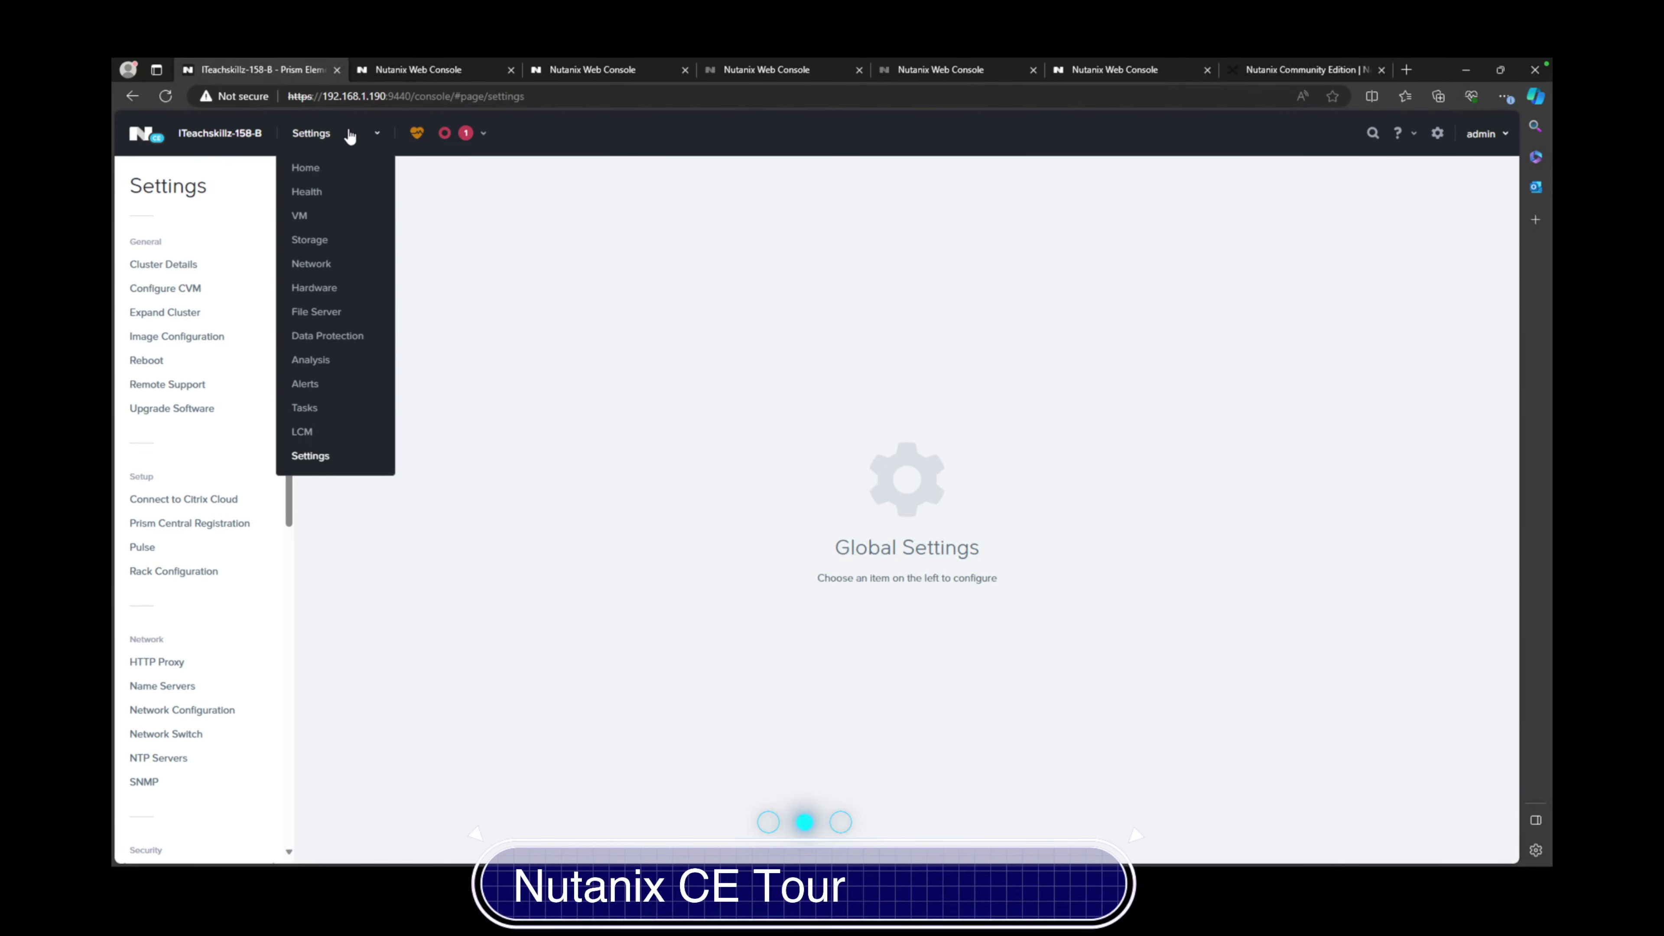
pyautogui.click(303, 462)
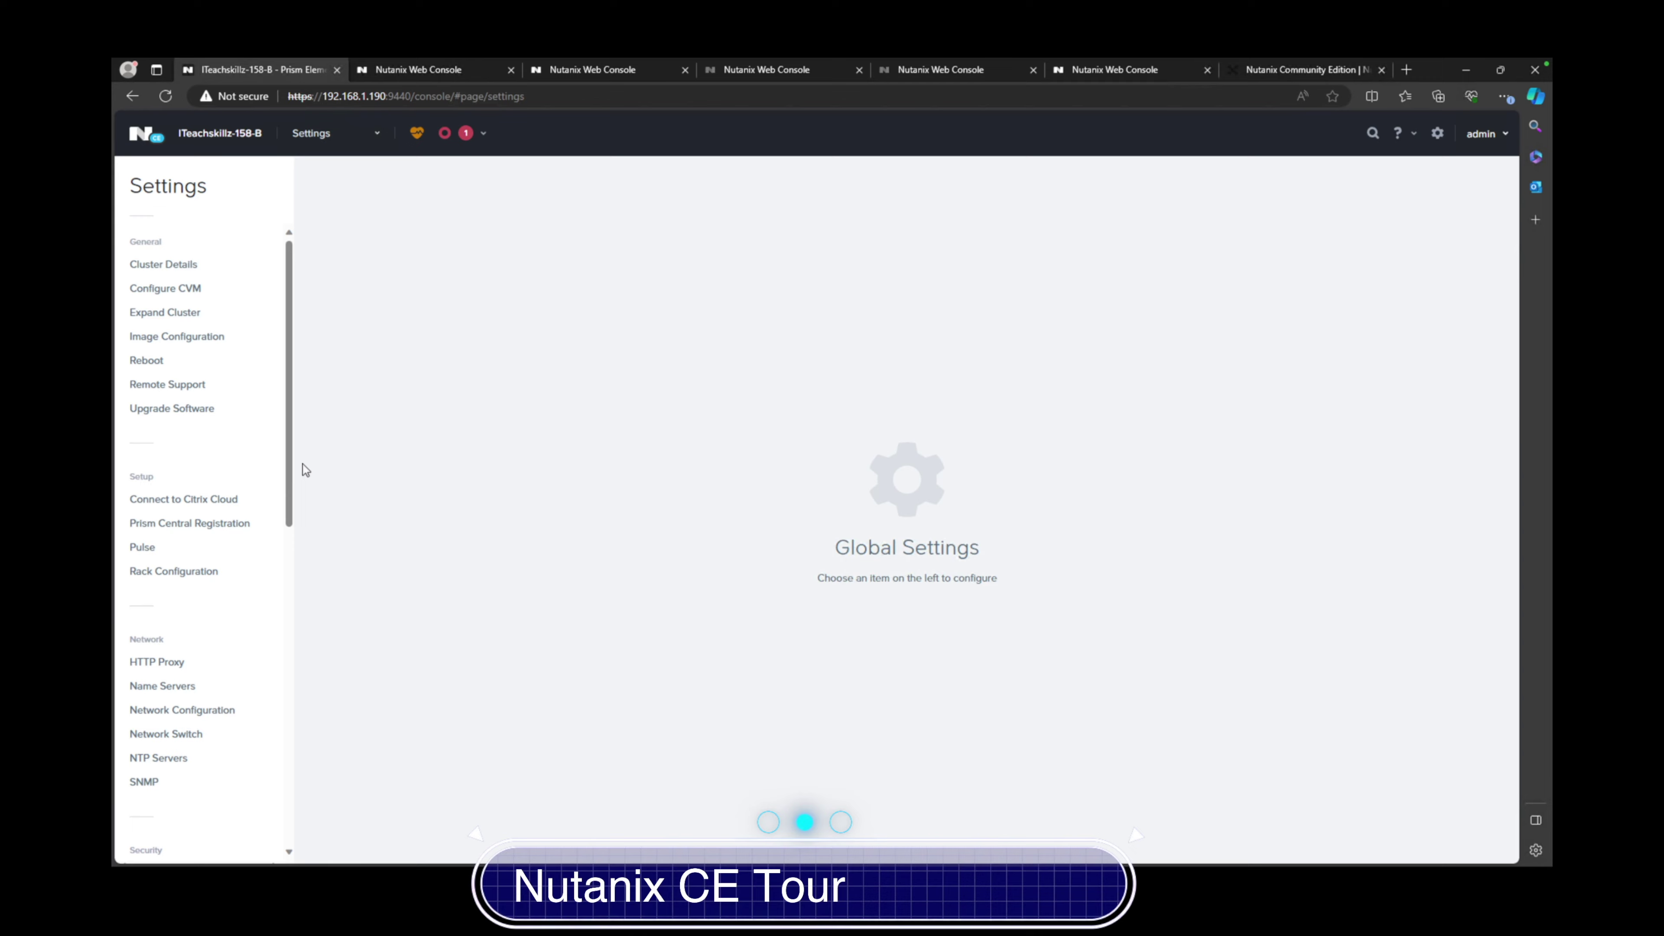
pyautogui.click(168, 269)
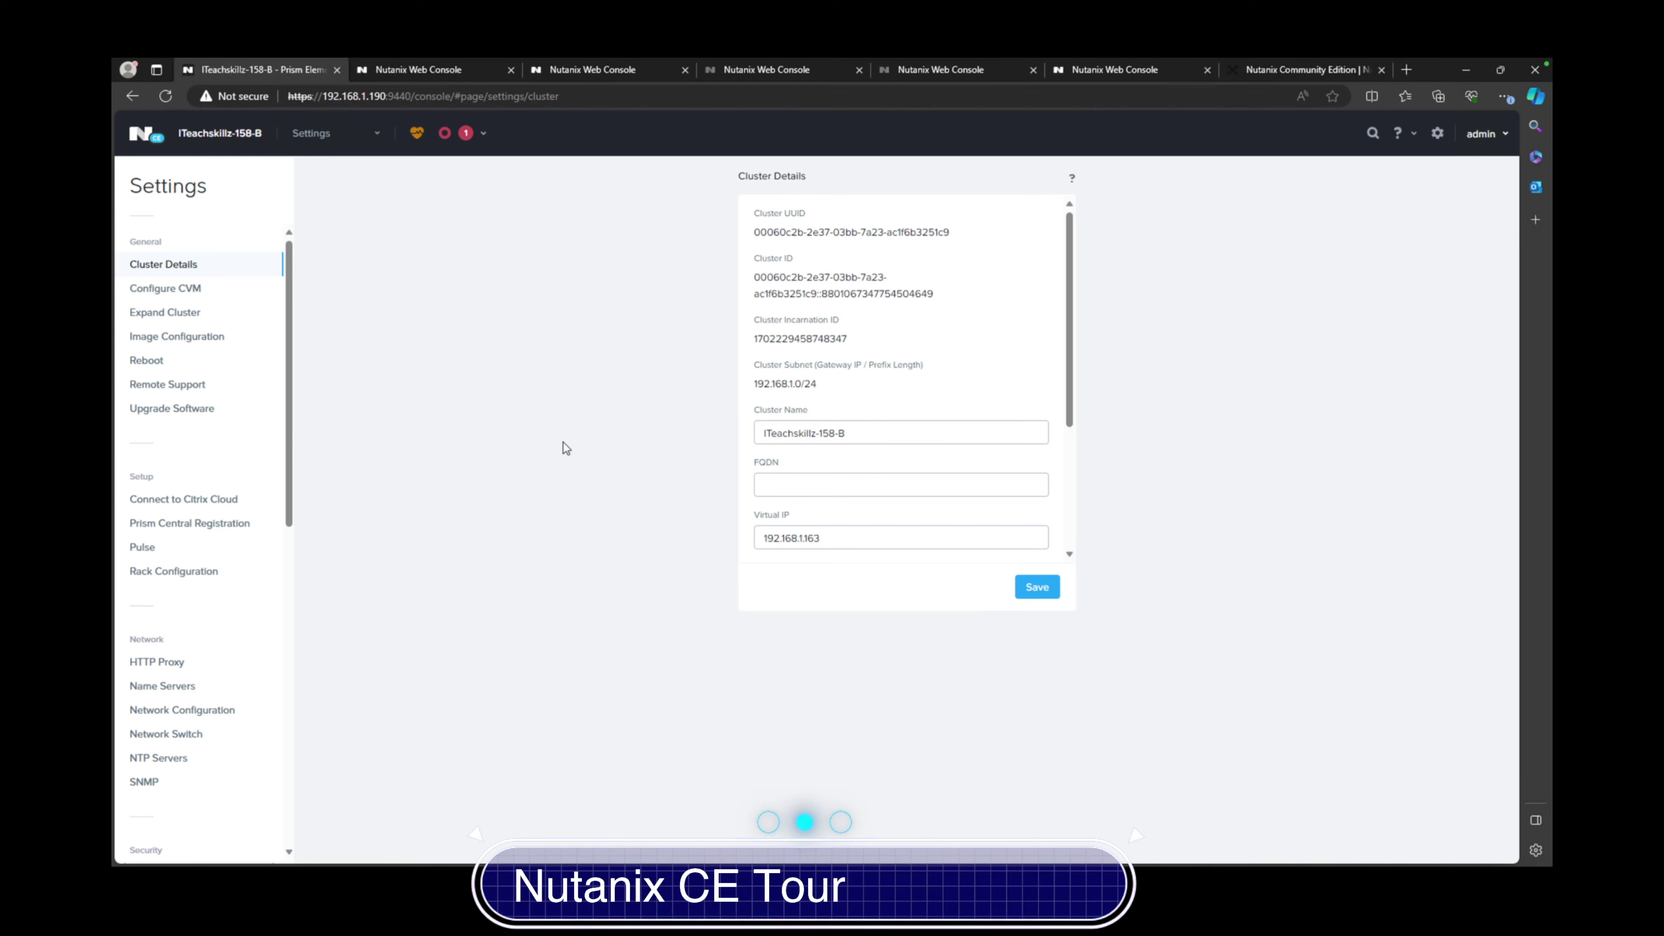
# Check the Configure CVM memory sizes, keeping 20 GB, then view Expand Cluster options
pyautogui.click(187, 291)
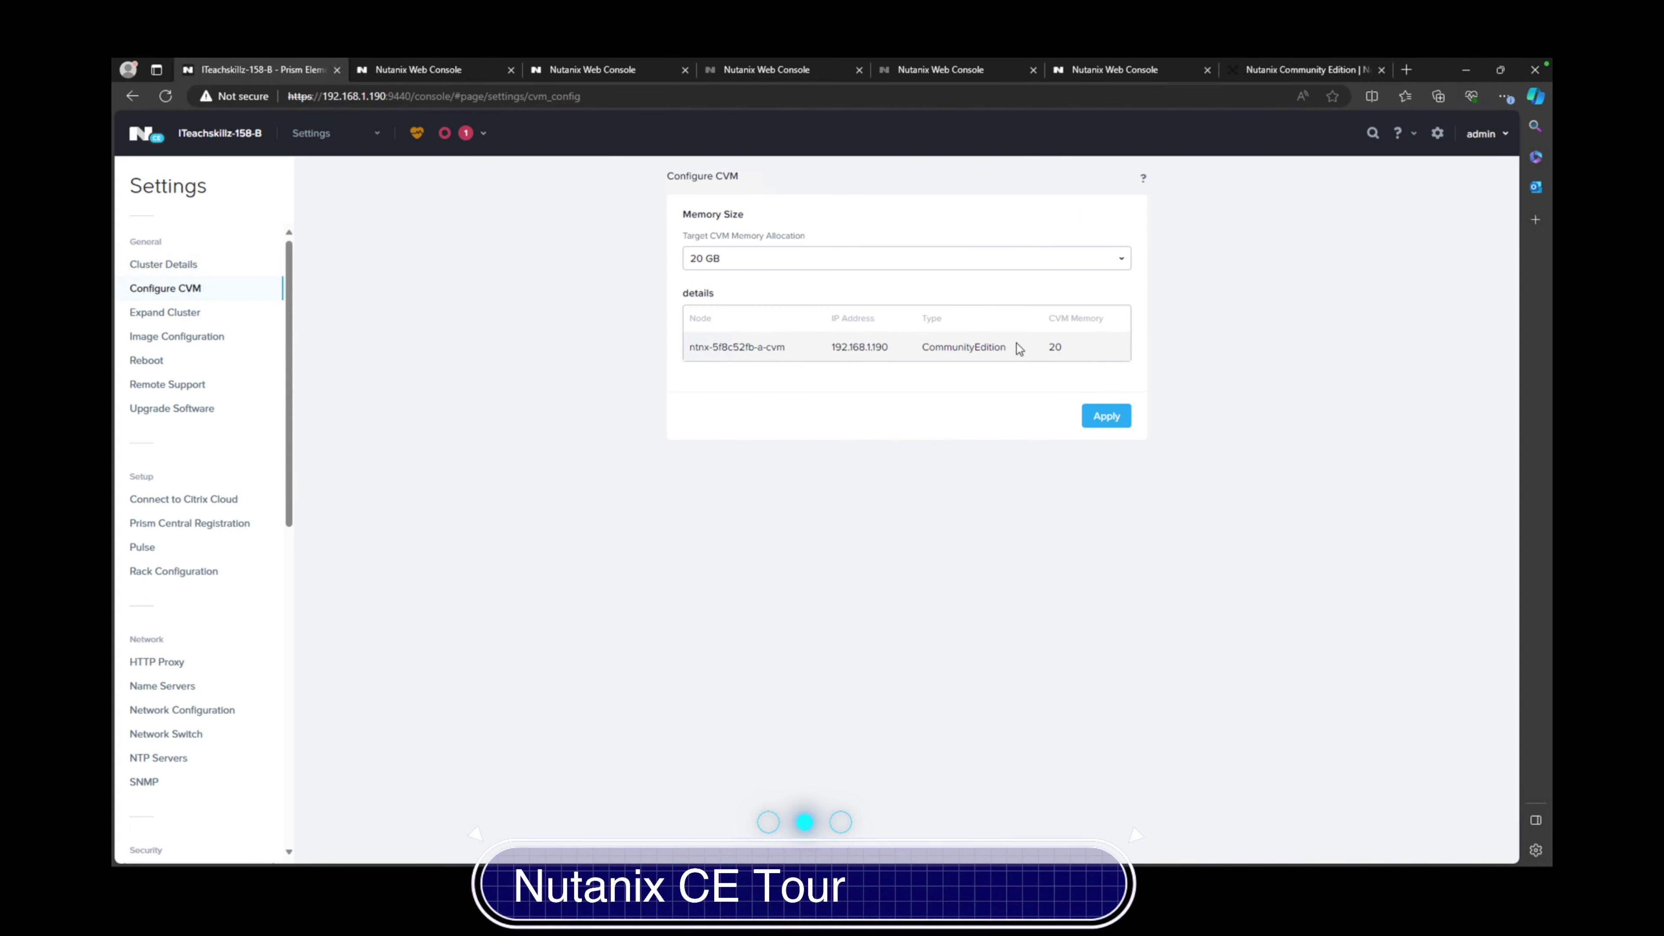
pyautogui.click(763, 261)
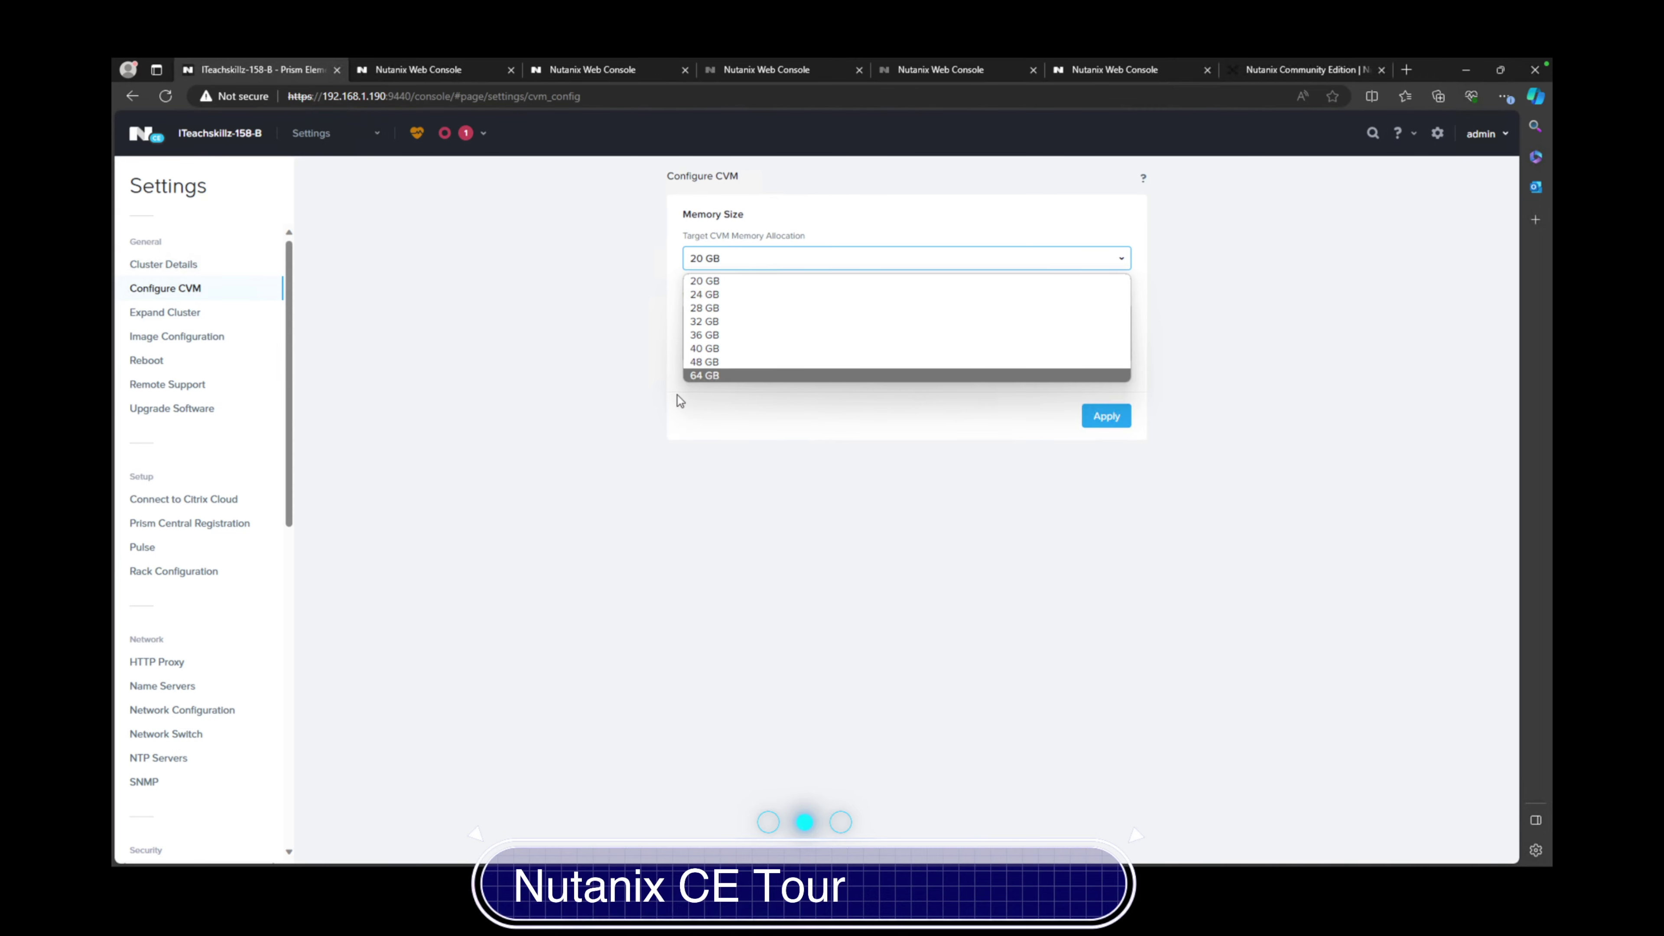
pyautogui.click(374, 363)
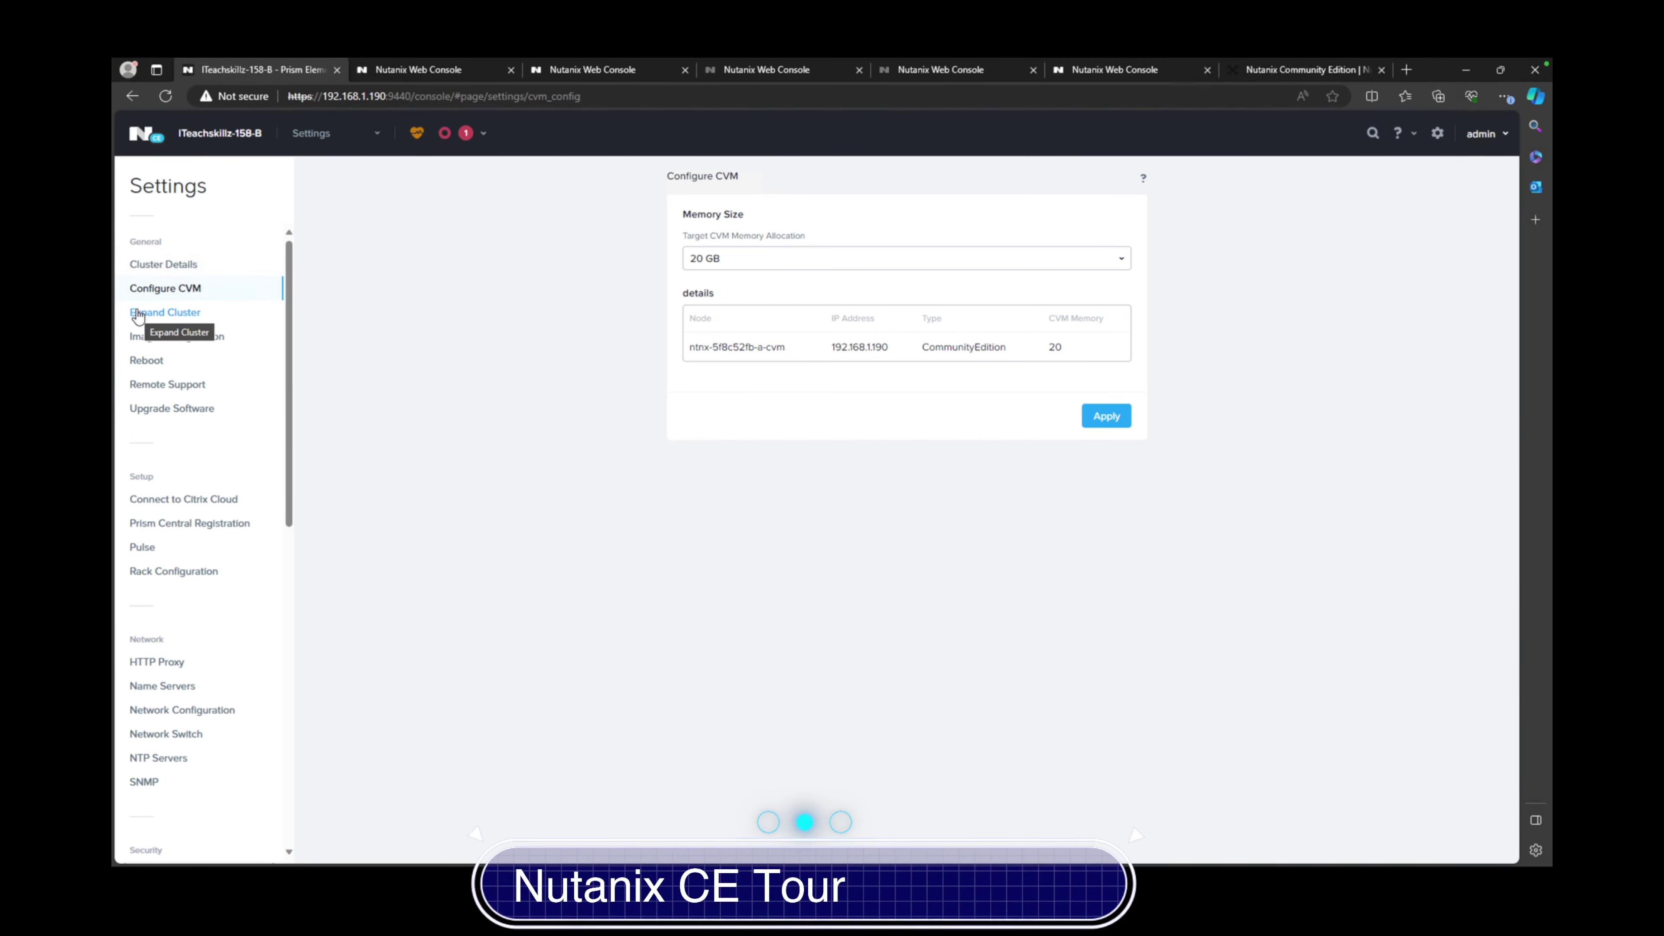
pyautogui.click(731, 262)
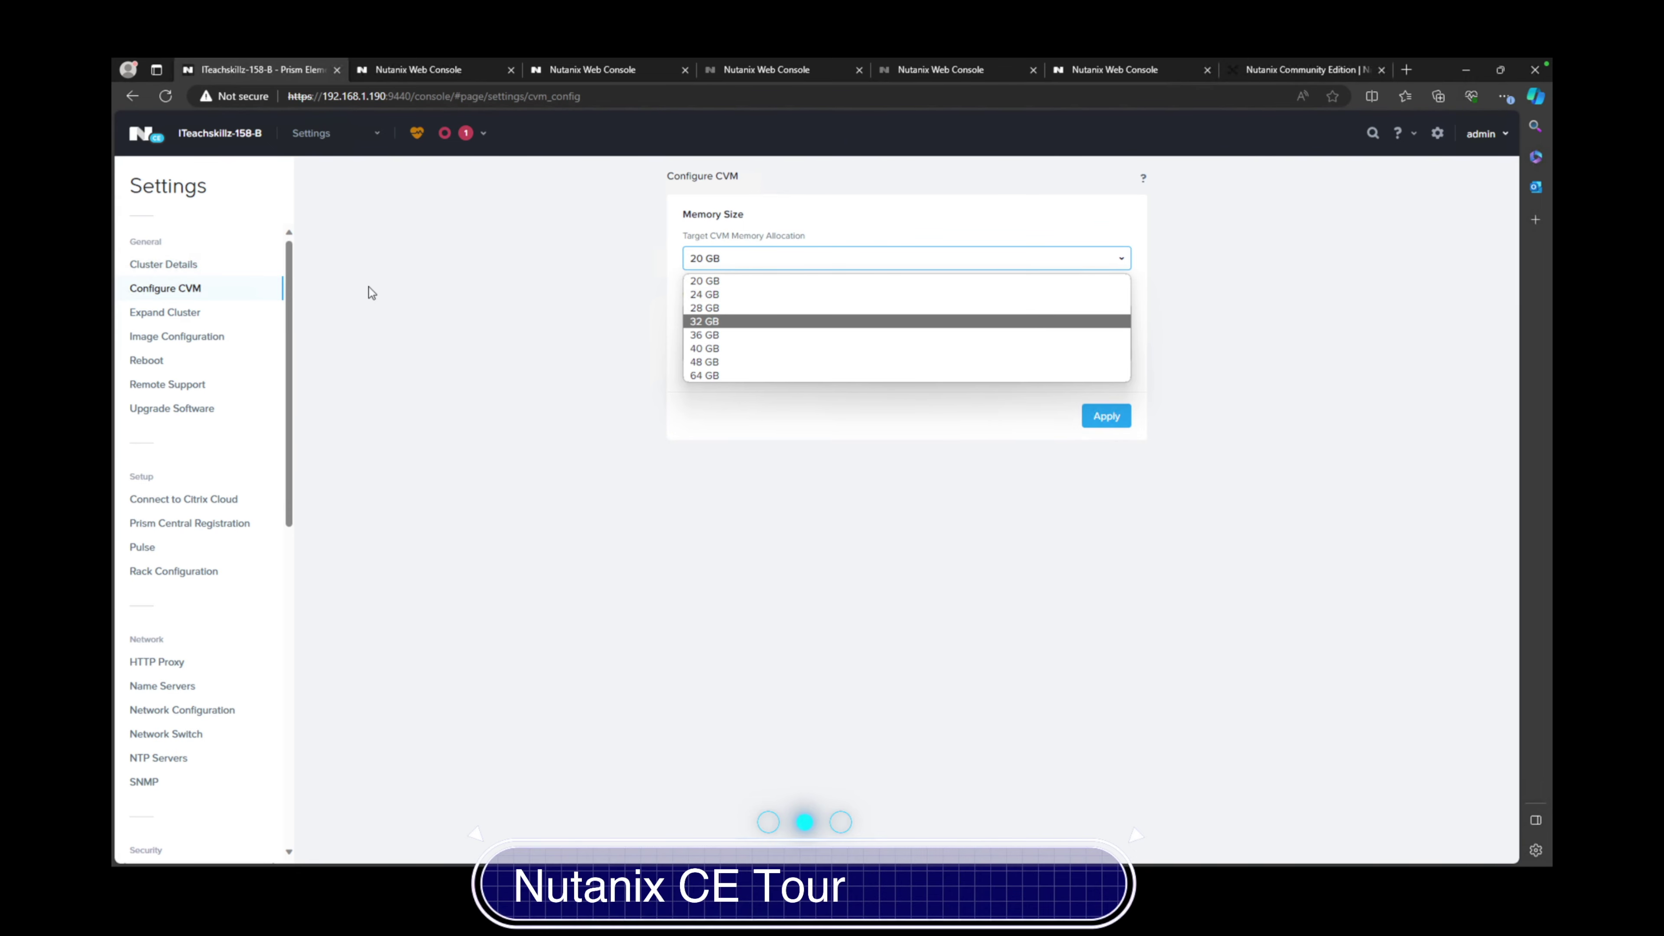
pyautogui.click(181, 316)
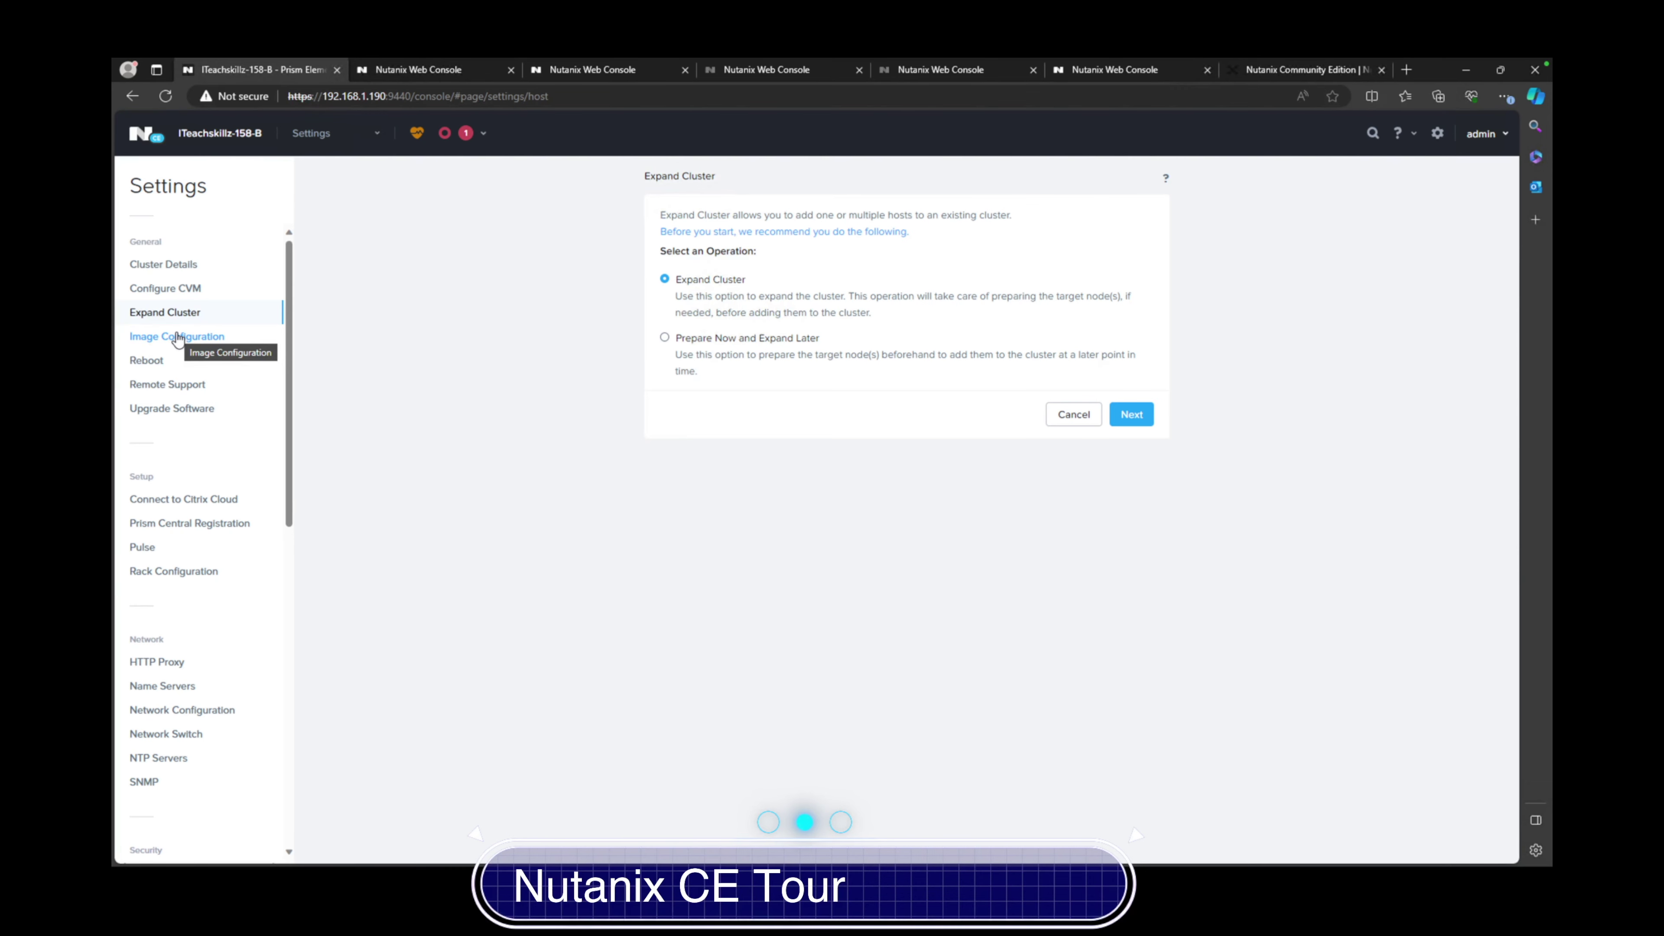
# Review the Image Configuration, Reboot, Remote Support and Upgrade Software settings pages
pyautogui.click(168, 340)
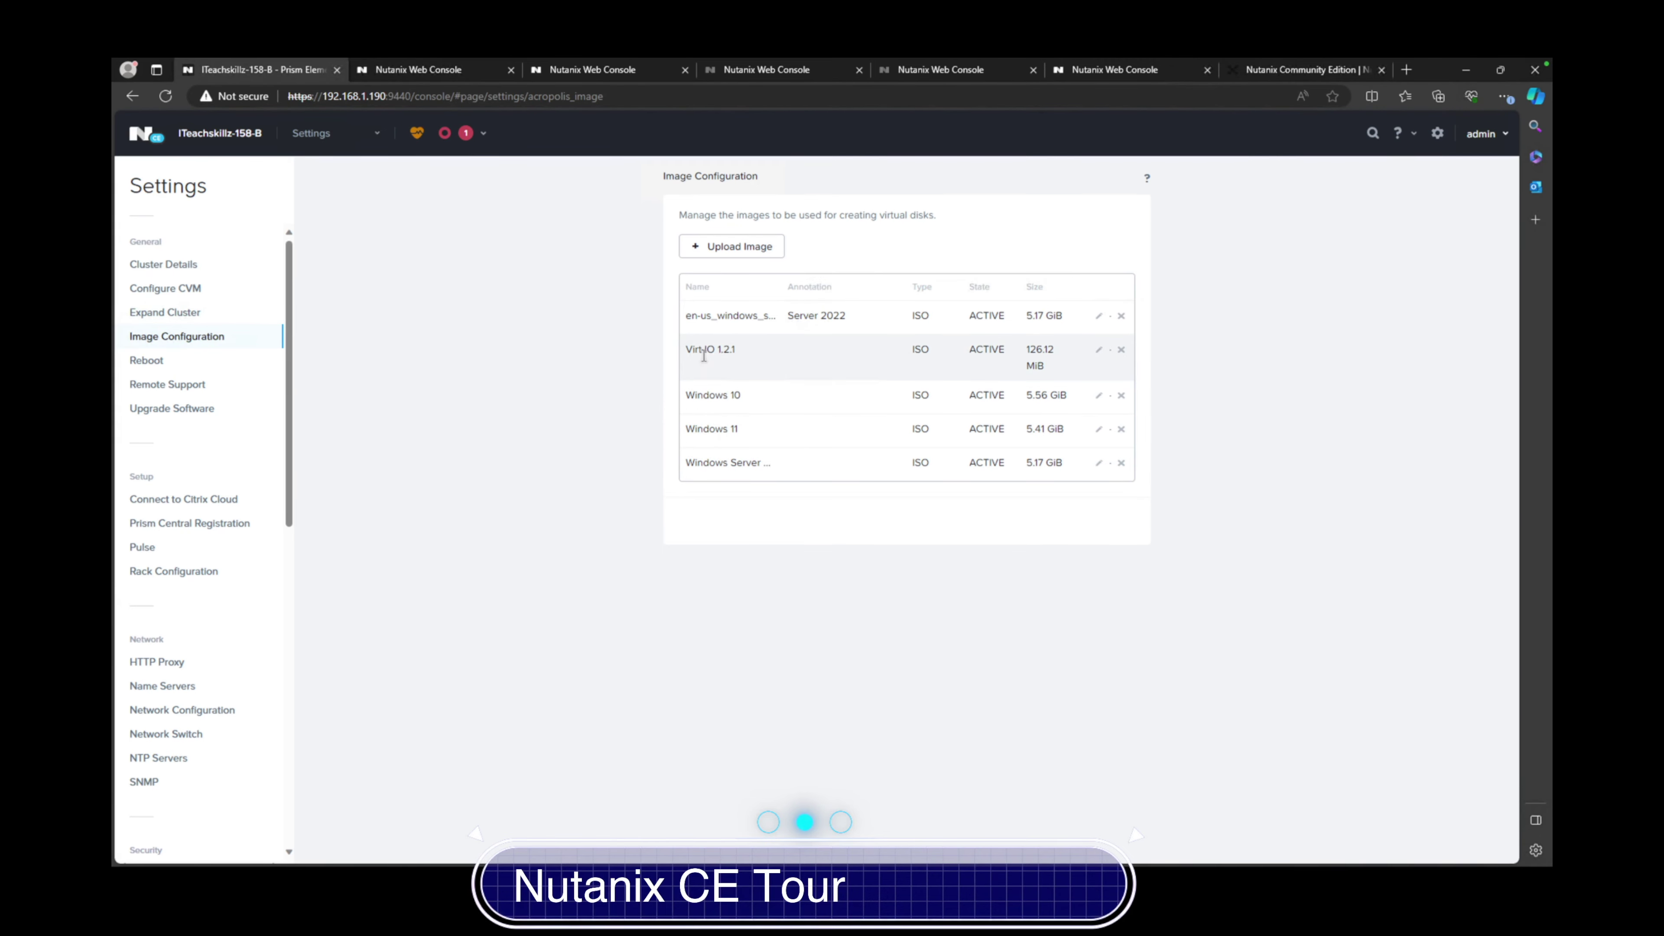
pyautogui.click(141, 360)
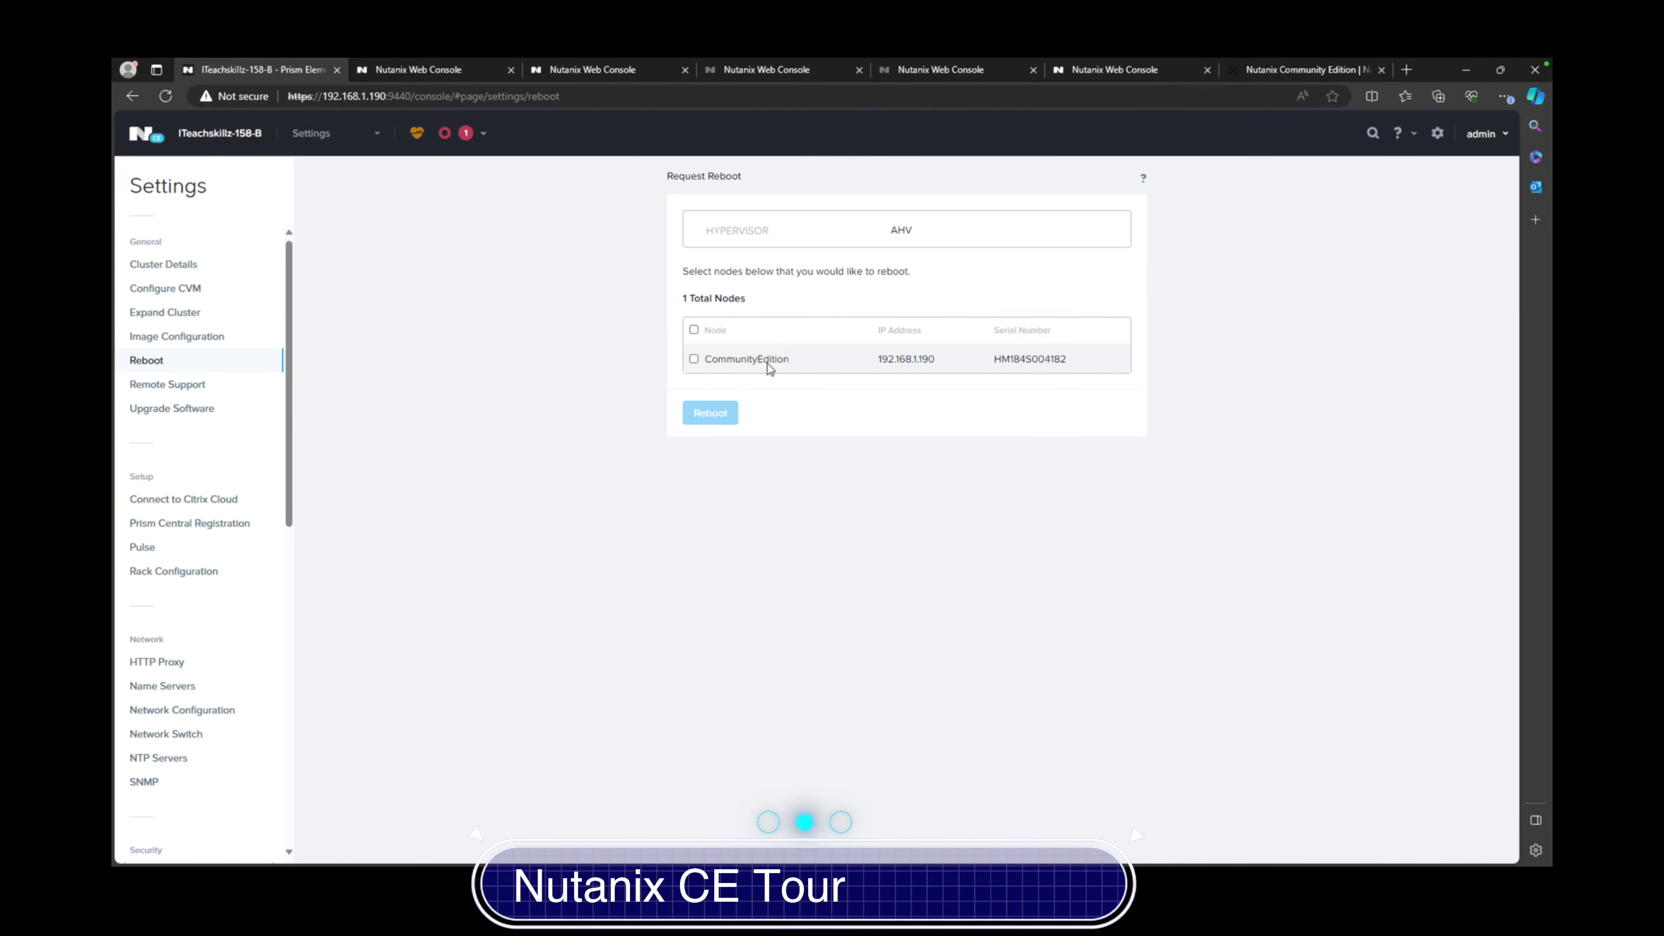
pyautogui.click(137, 385)
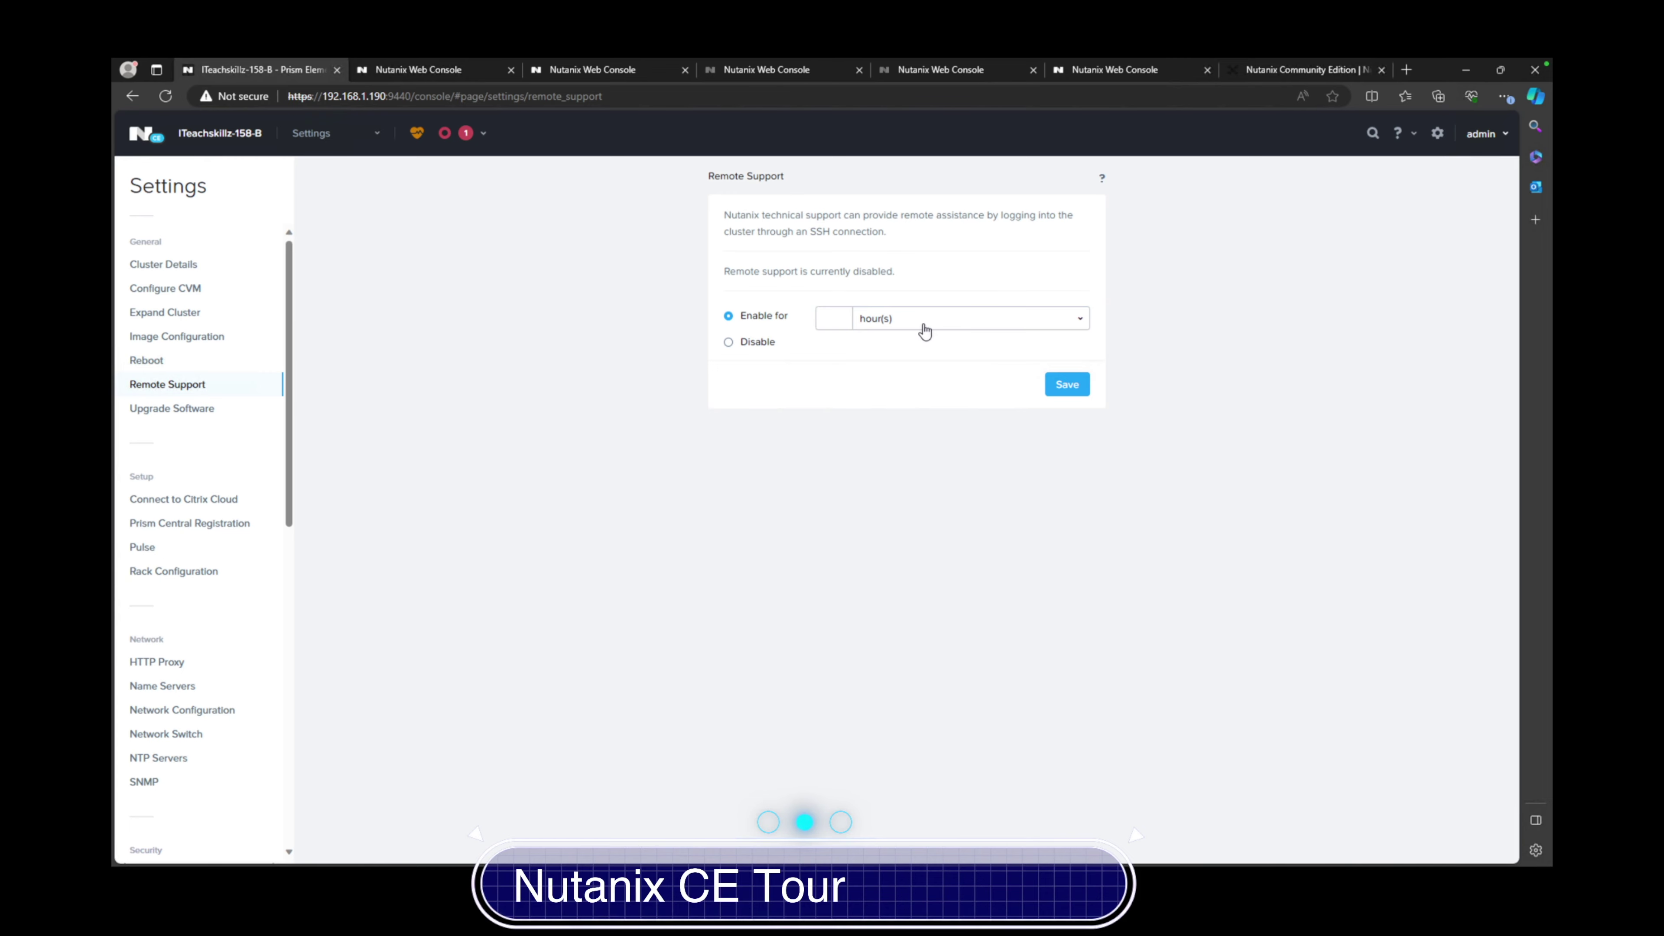
pyautogui.click(169, 411)
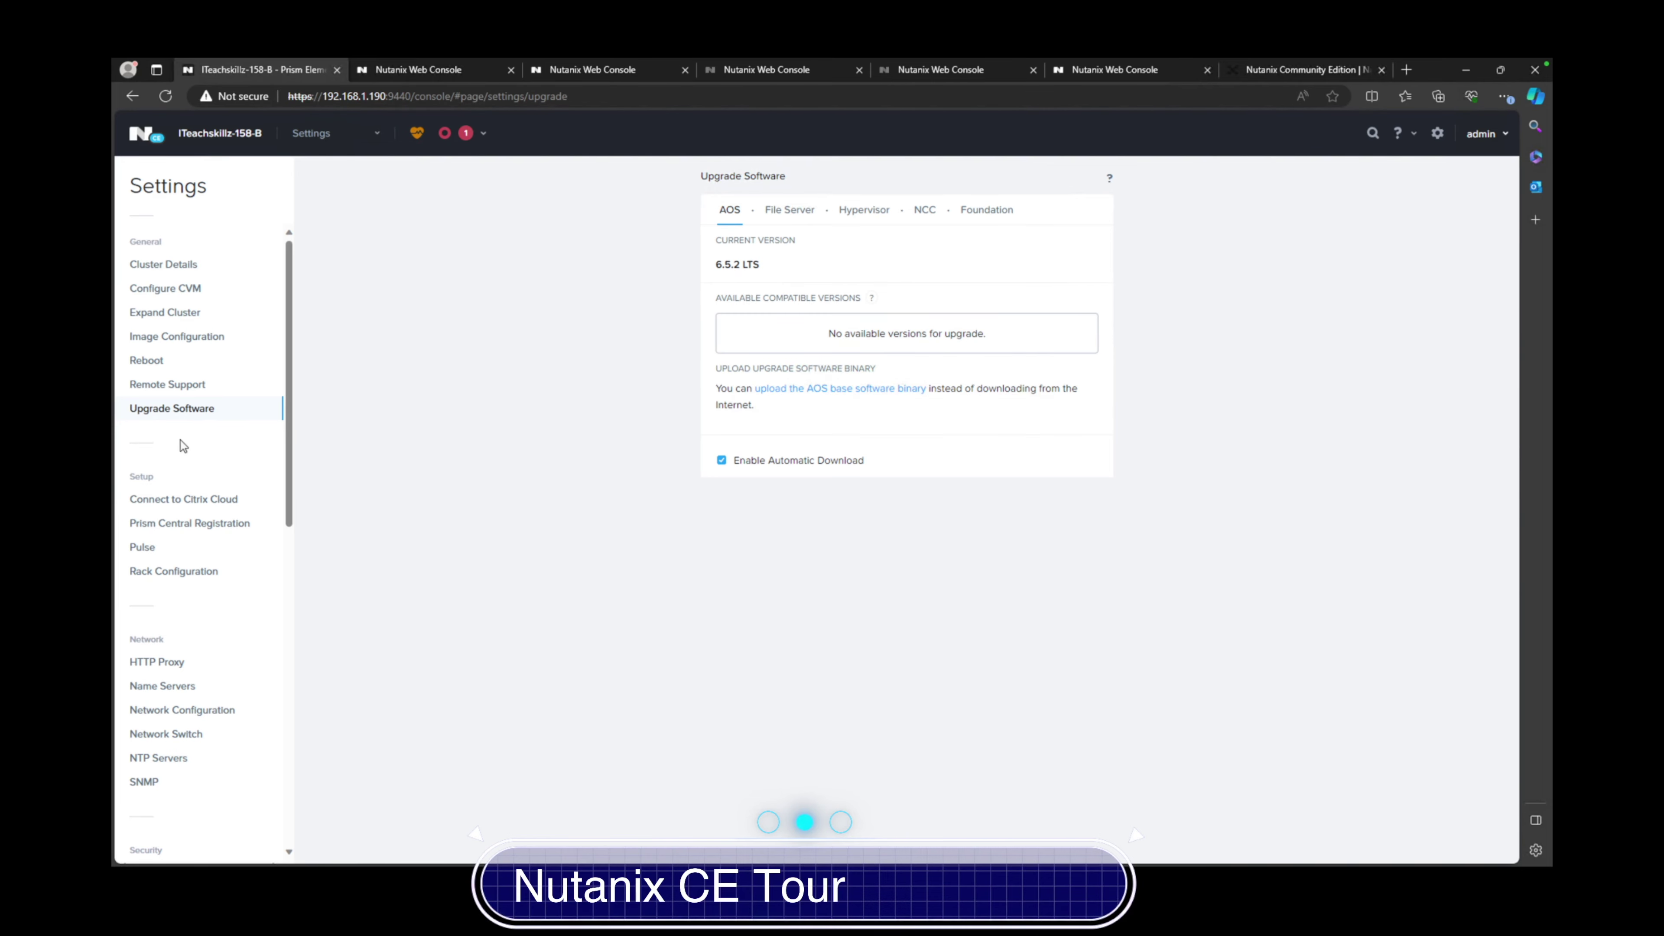
# Review Citrix Cloud, Prism Central Registration and Pulse, ending on Rack Configuration fault tolerance
pyautogui.click(173, 502)
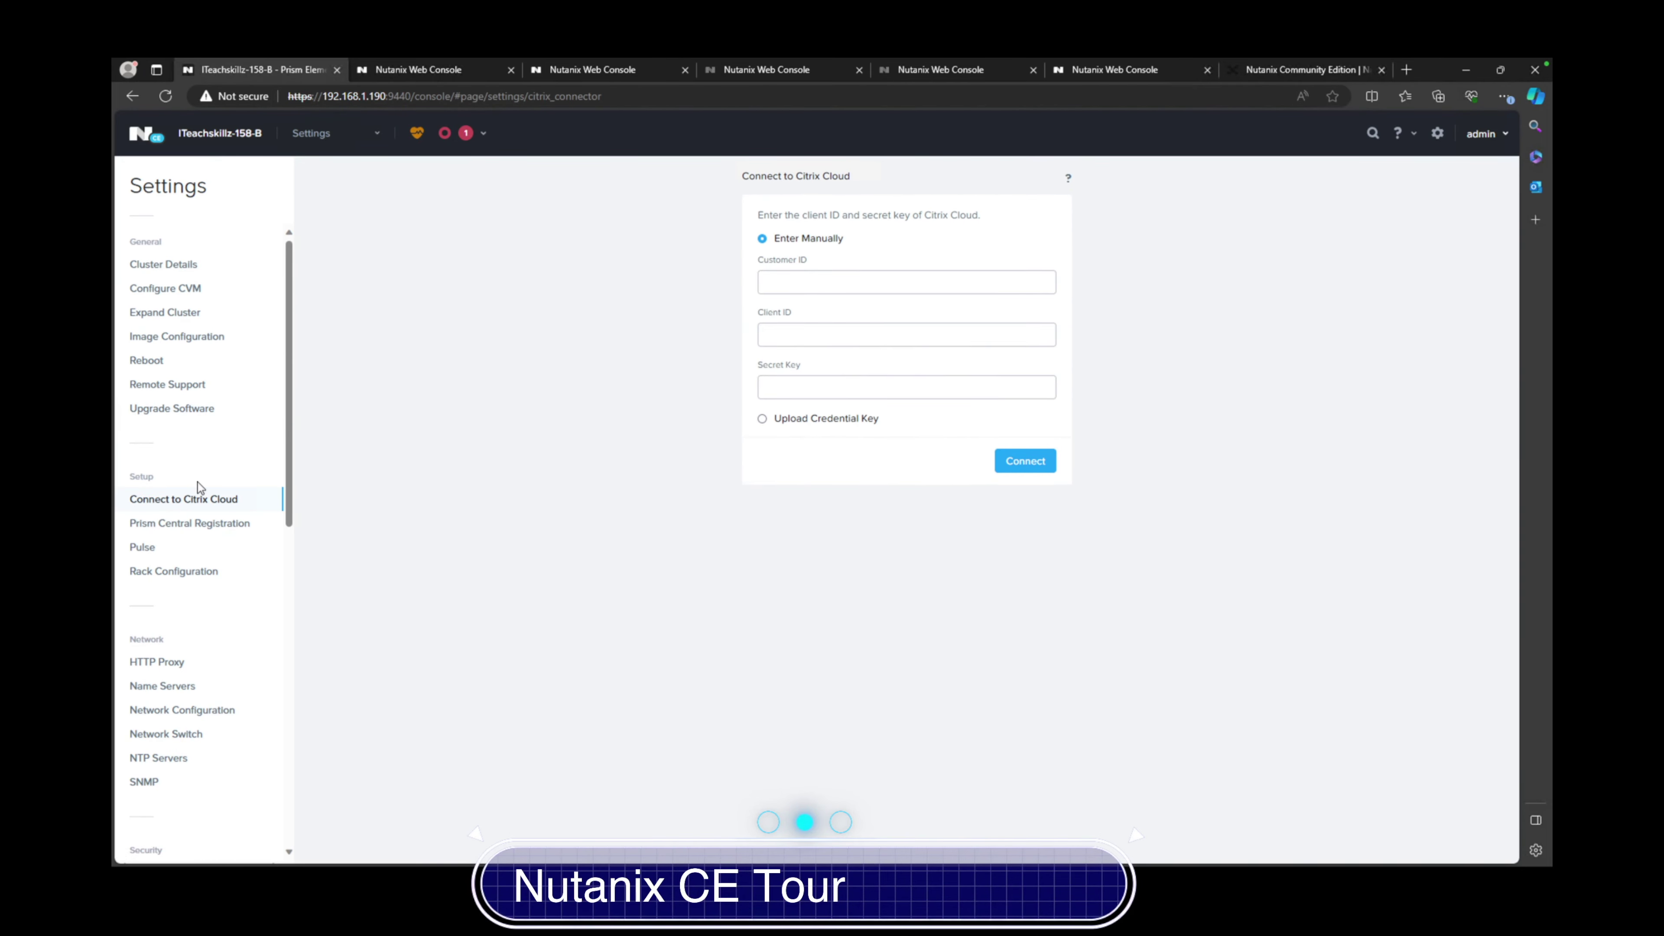
pyautogui.click(195, 528)
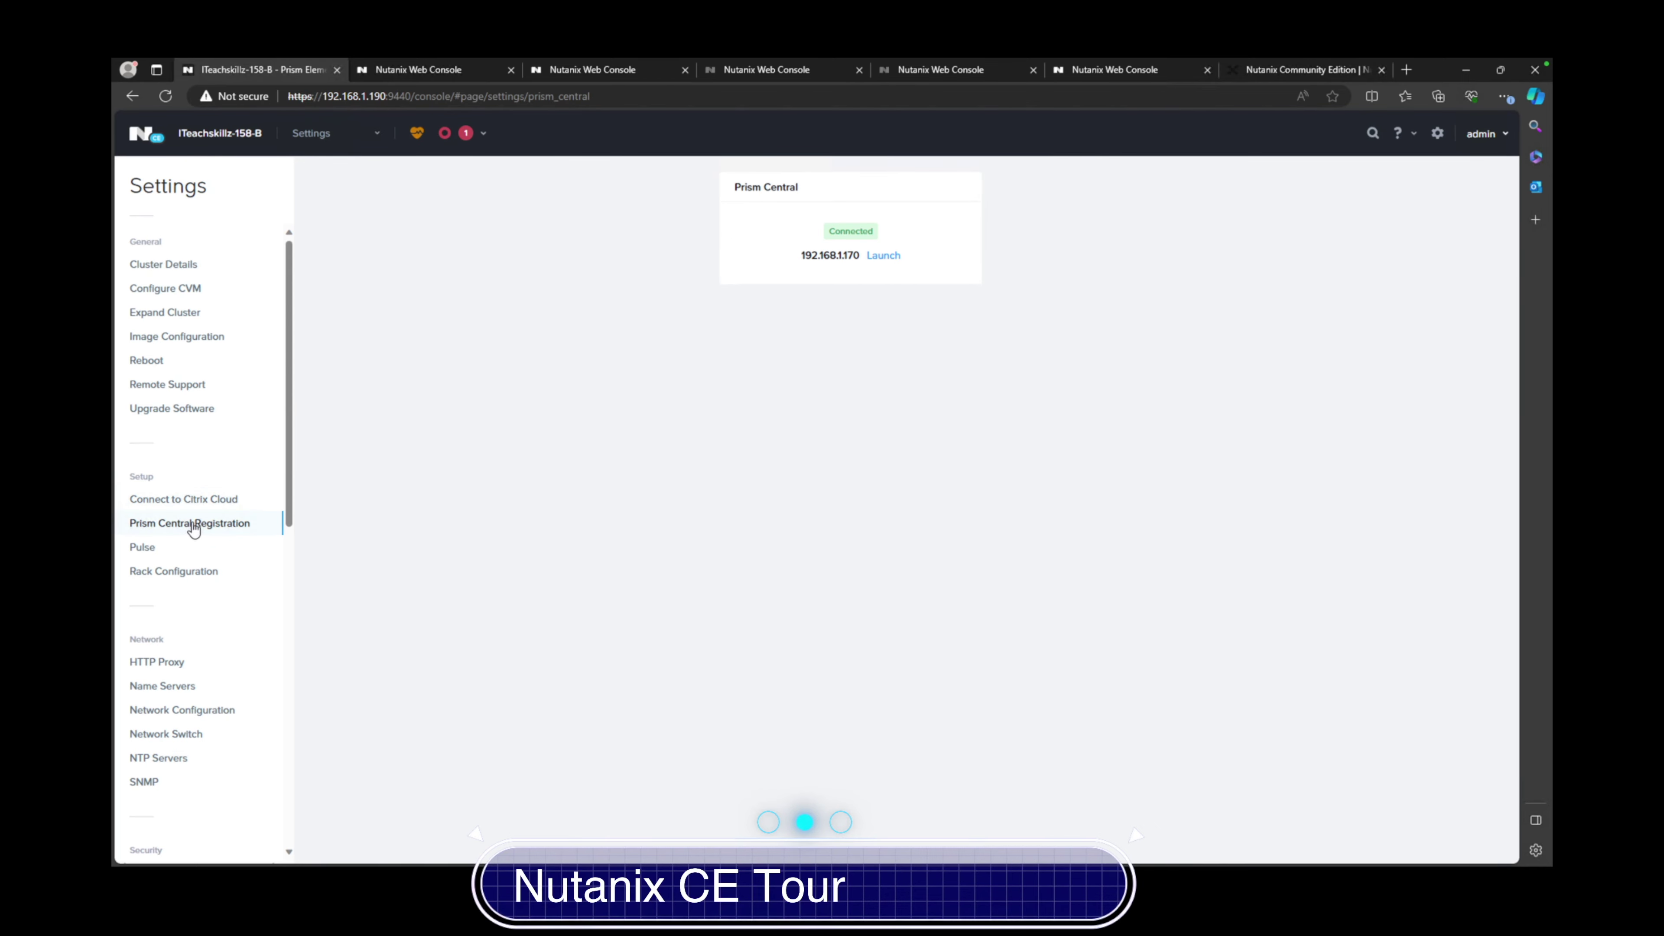
pyautogui.click(163, 551)
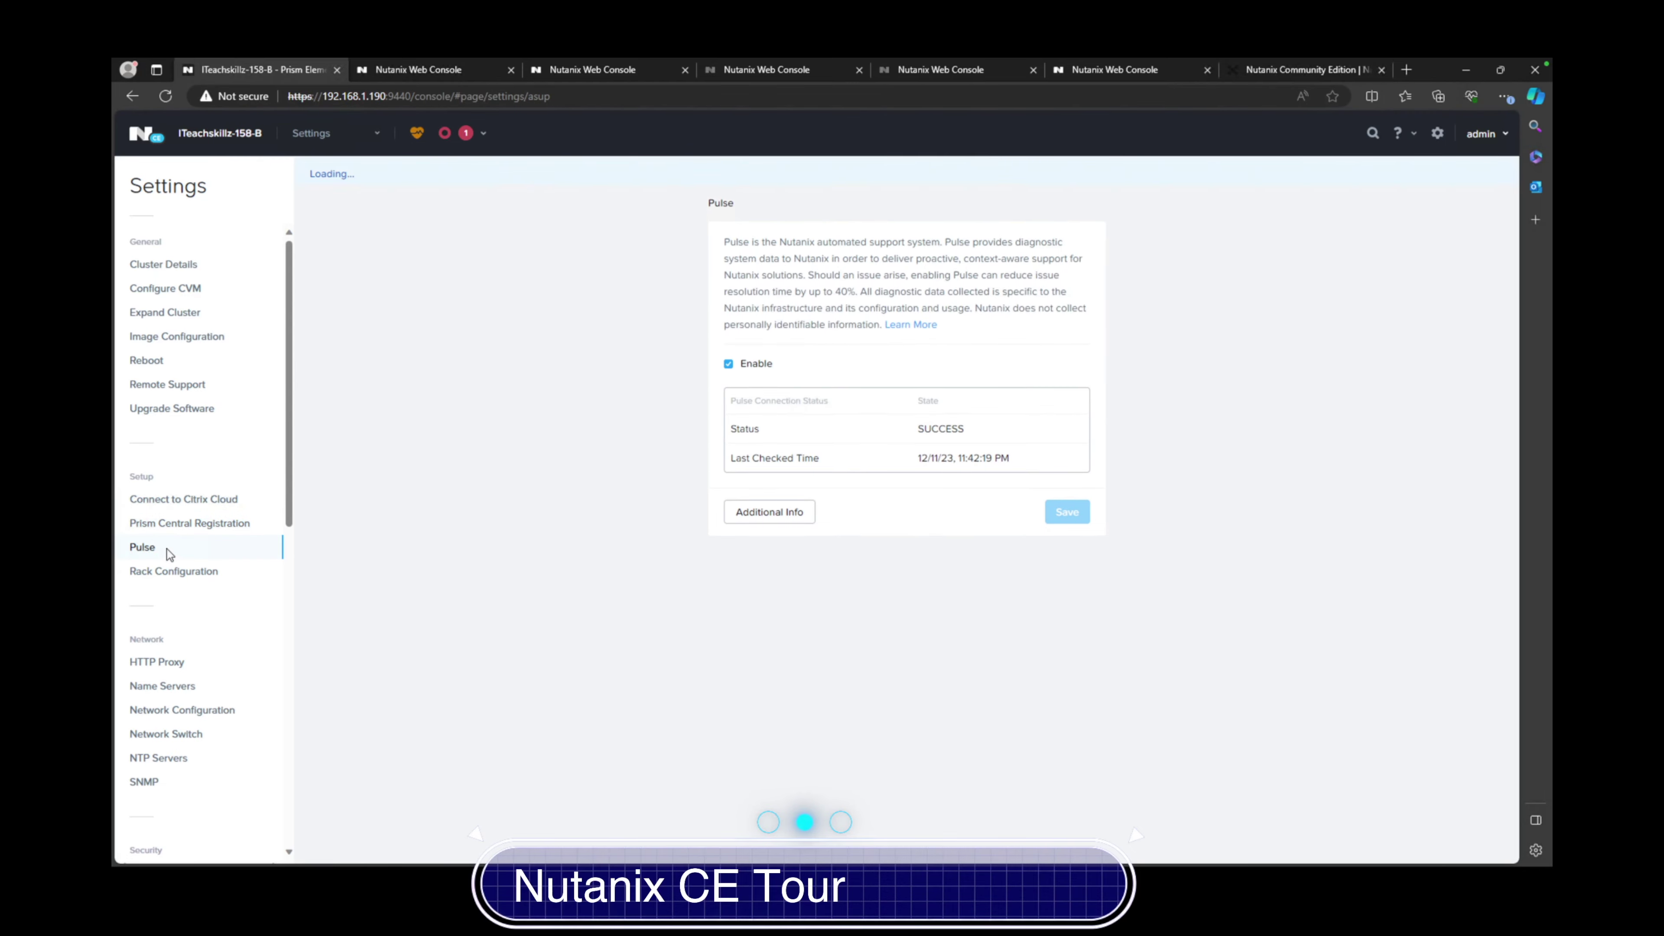
pyautogui.click(179, 570)
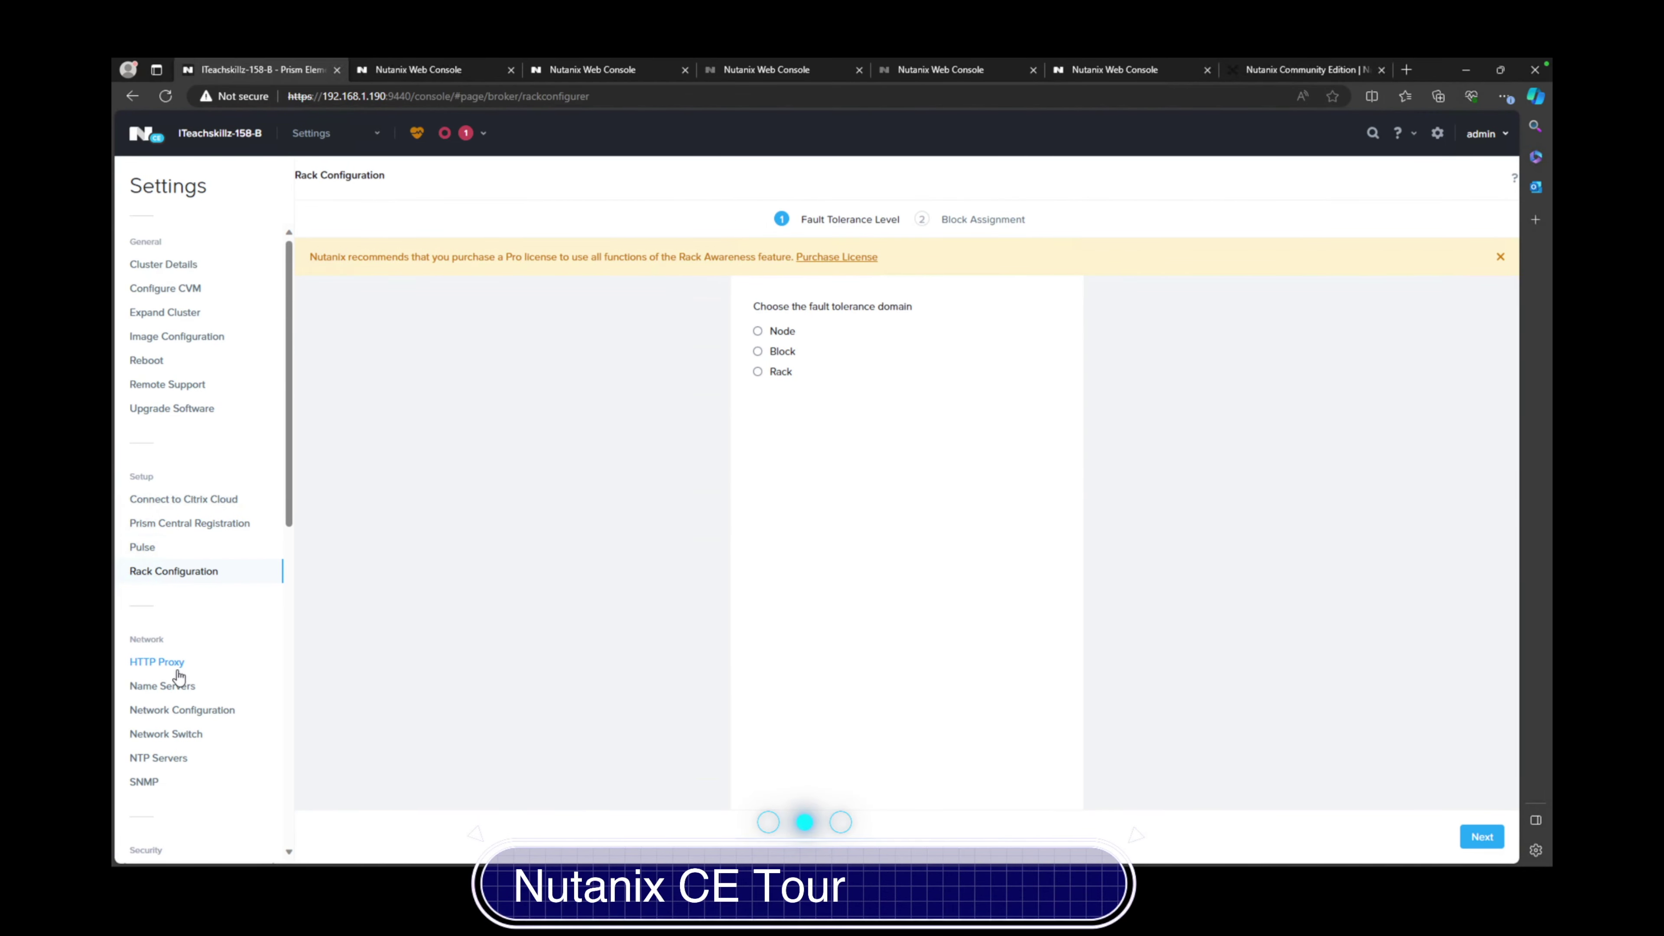
pyautogui.scroll(-10, 164, 689)
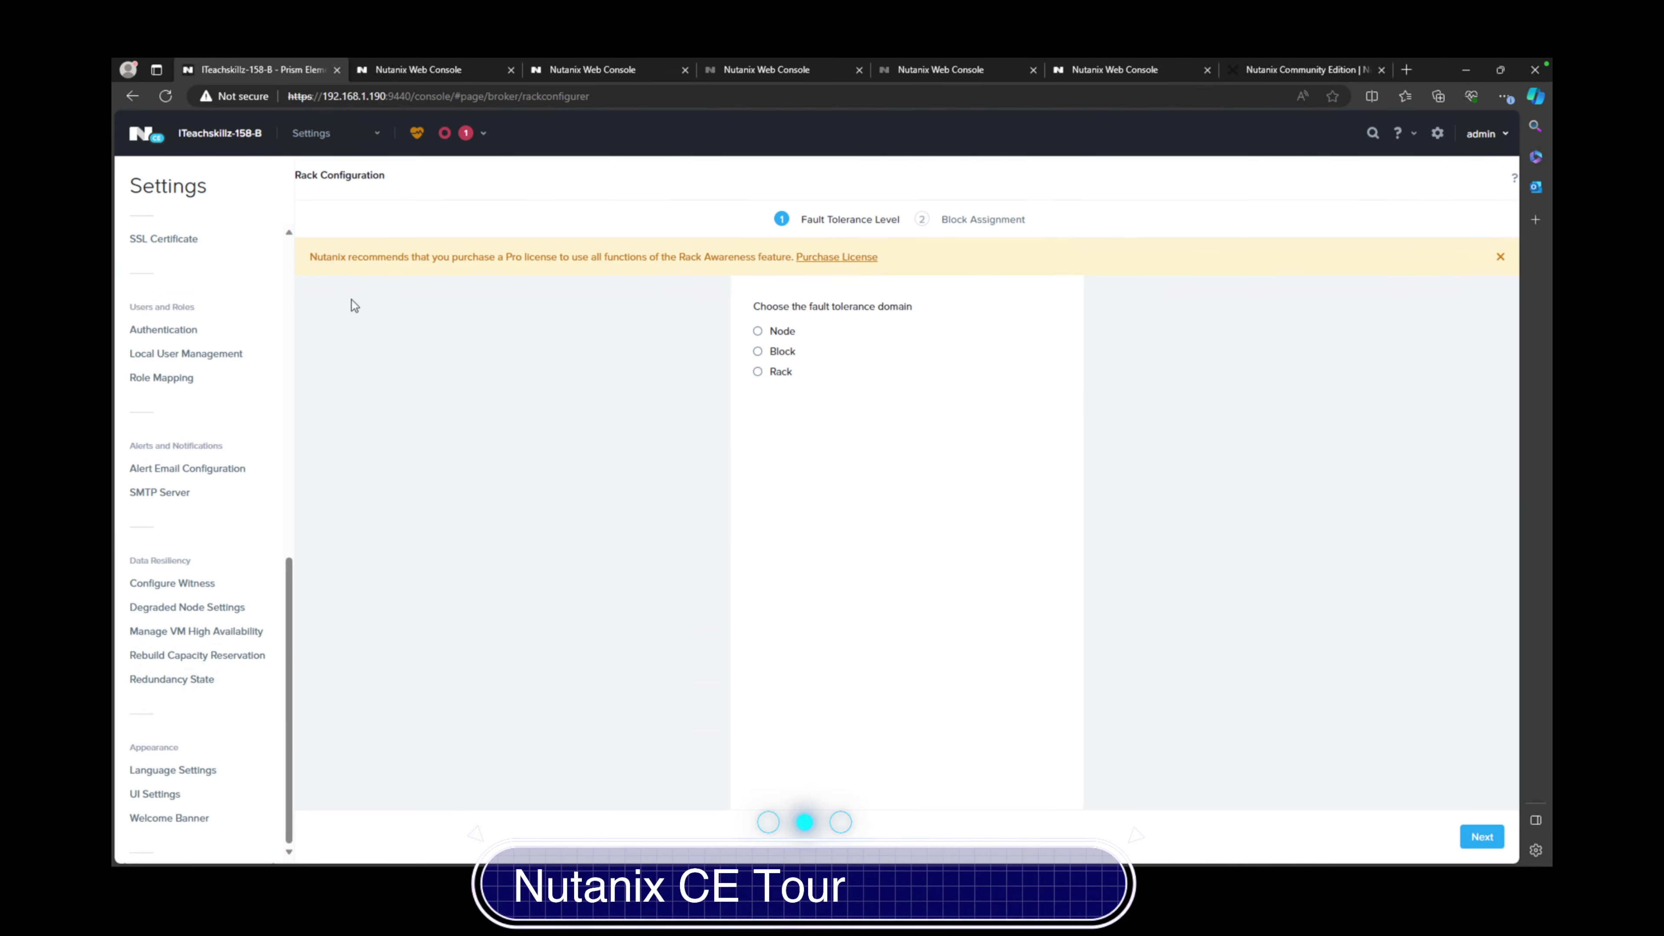
# Return to the Home dashboard showing cluster health, storage and 77 controller IOPS
pyautogui.click(375, 135)
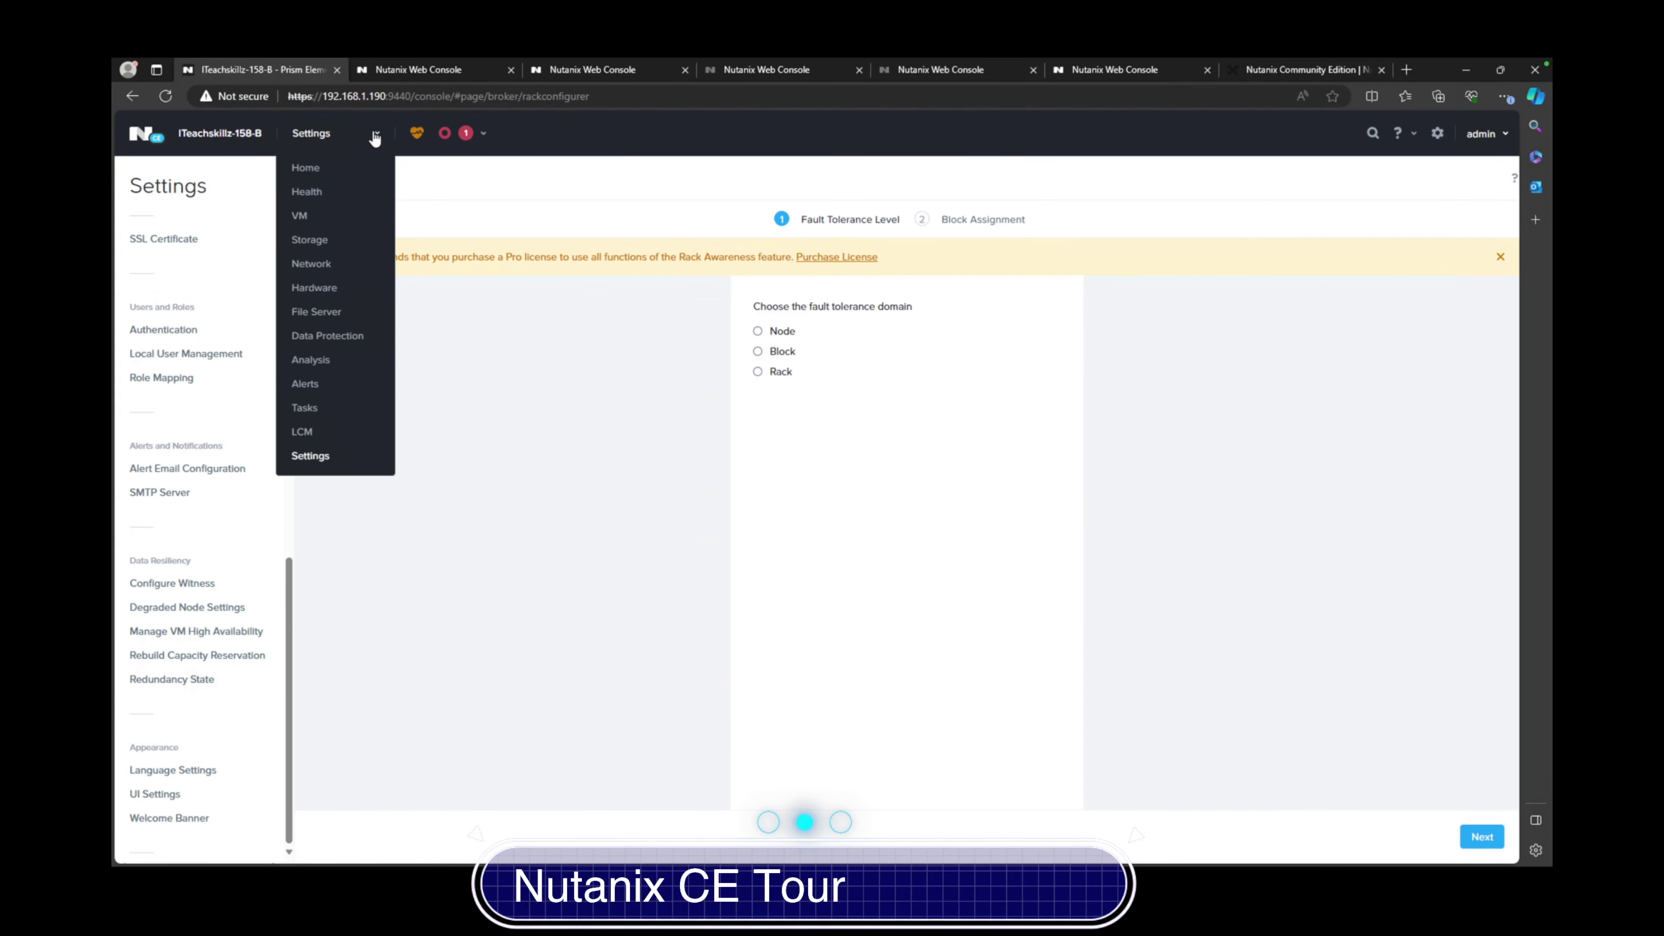
pyautogui.click(324, 168)
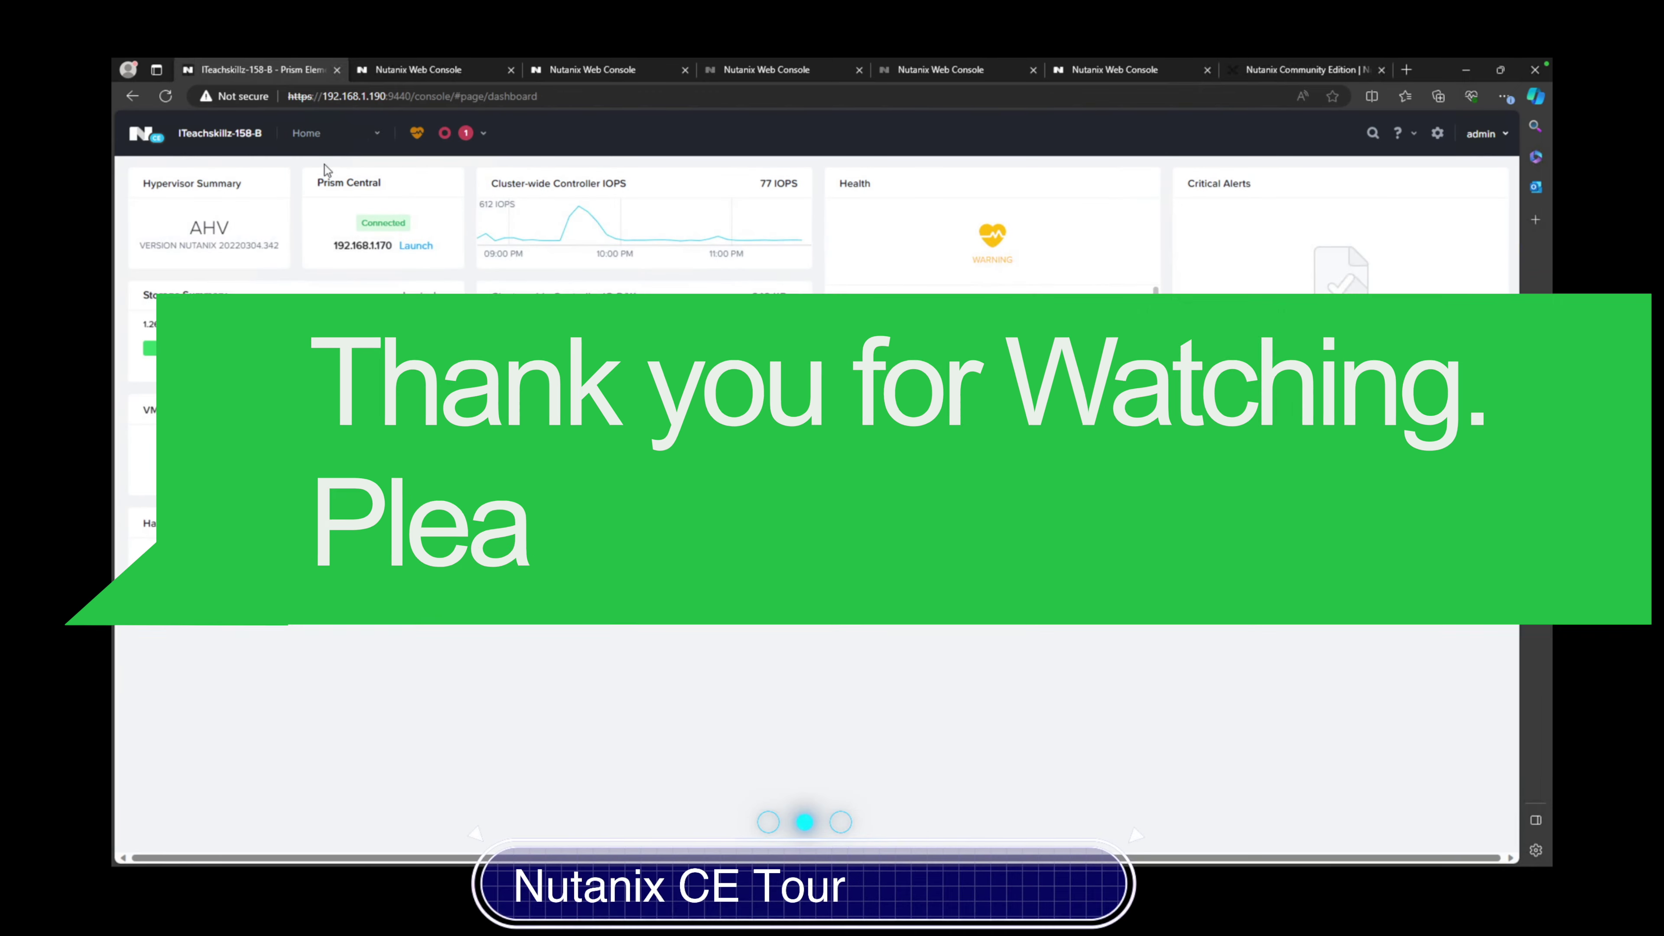